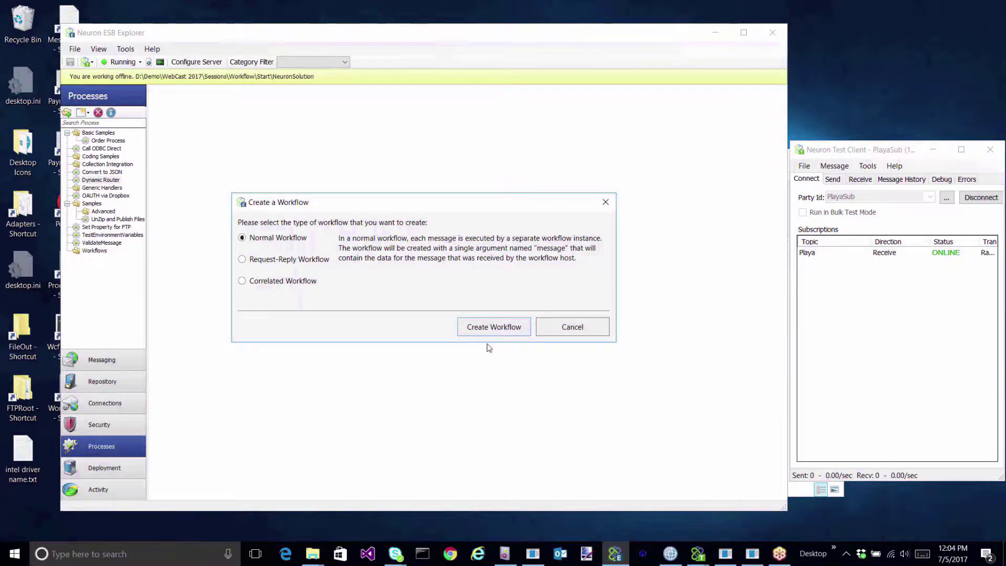
Create a new normal workflow and name it DemoCorrelatedWorkflow.
click(489, 327)
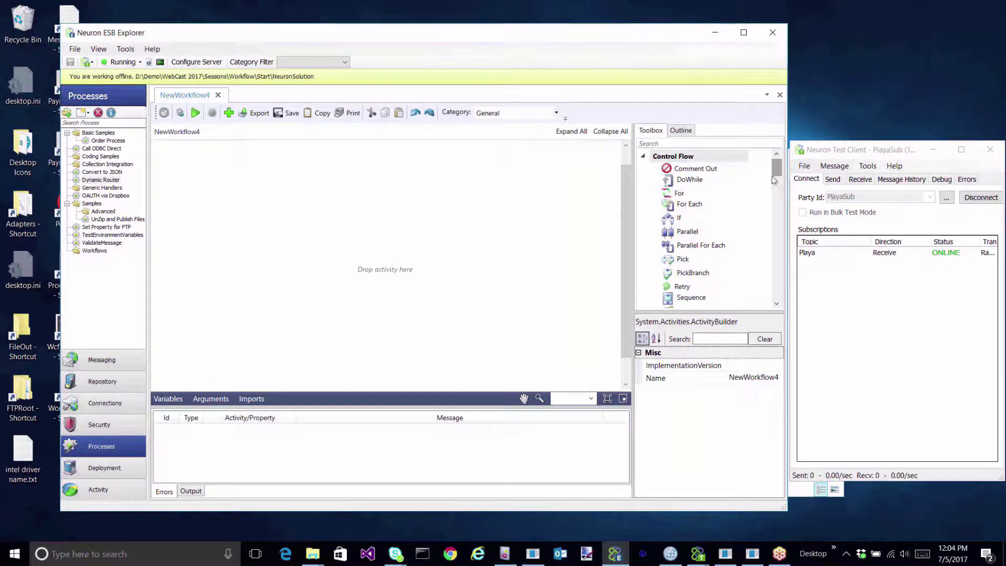
mouse_move(778, 175)
mouse_down()
mouse_move(792, 202)
mouse_move(778, 189)
mouse_move(778, 165)
mouse_up()
click(721, 379)
text(De)
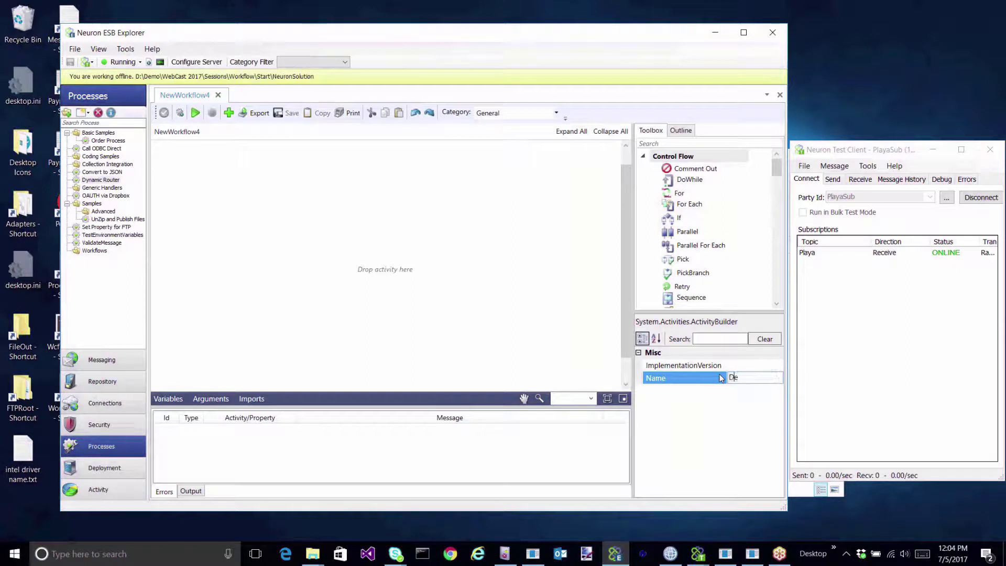
text(moCorrelate)
text(dWorkflow)
key(Return)
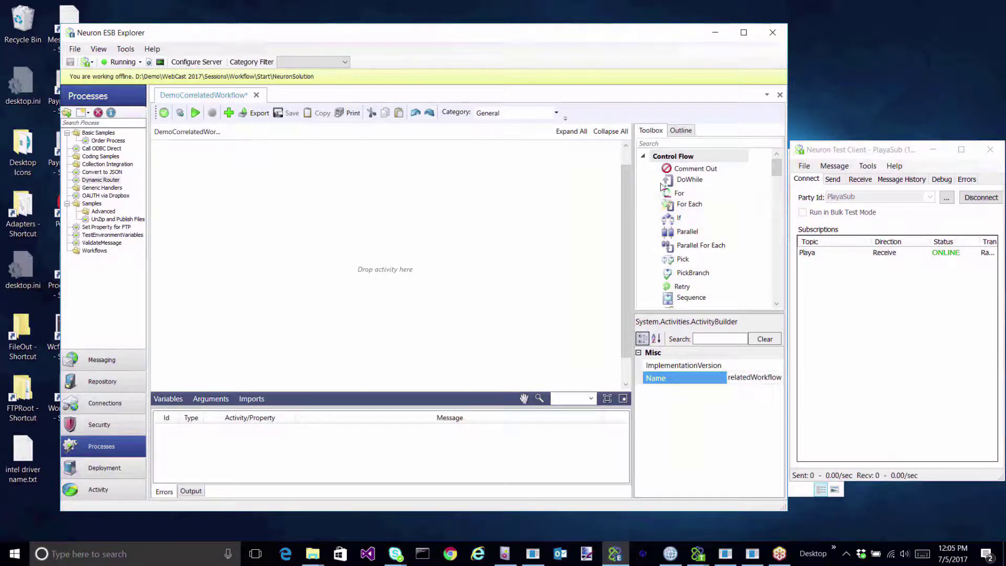
Filter the Toolbox by 'seq' and select the Sequence activity.
click(662, 144)
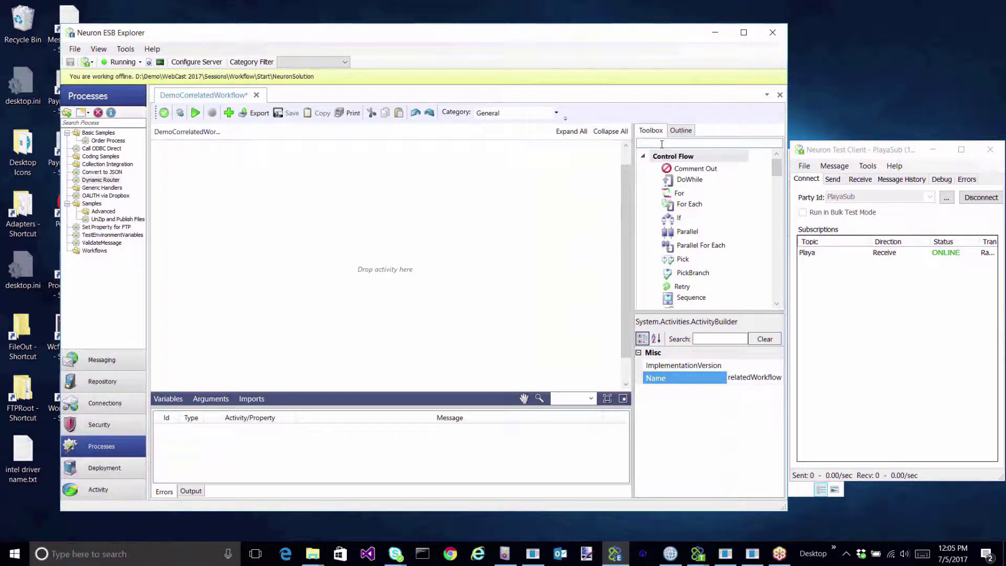
text(seq)
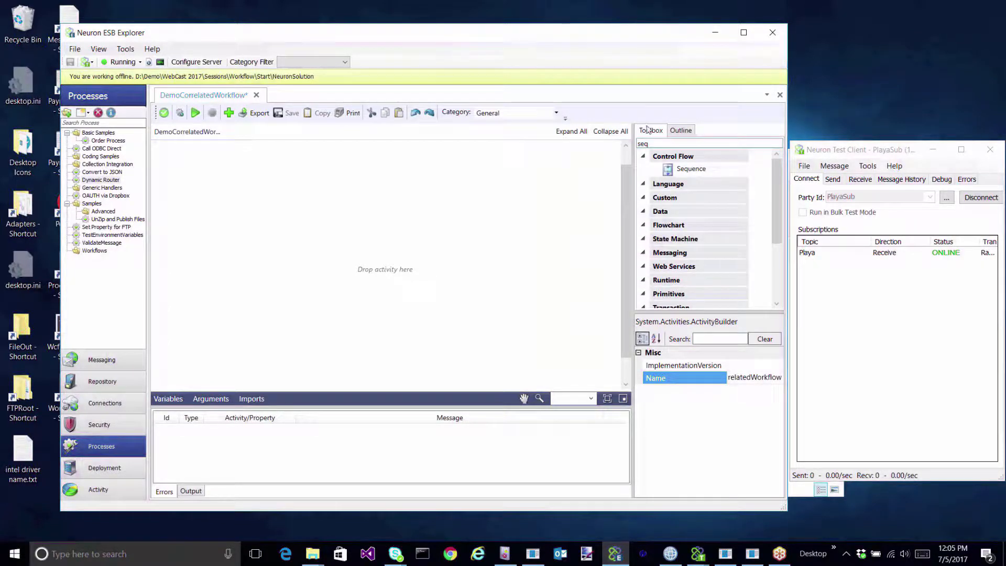
click(692, 170)
Place a Sequence activity on the canvas, then filter the Toolbox by 'adap'.
drag(693, 172, 393, 233)
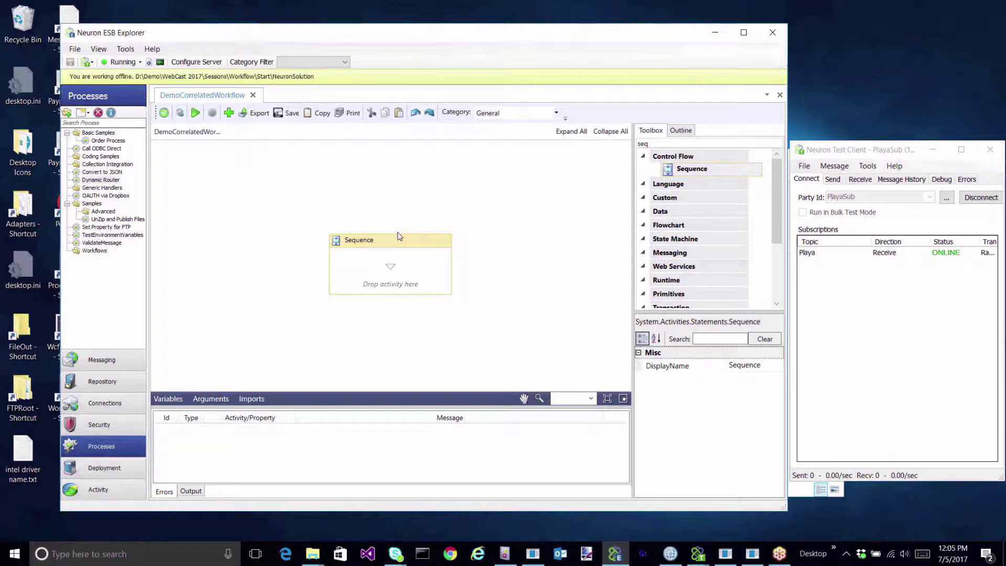
click(864, 151)
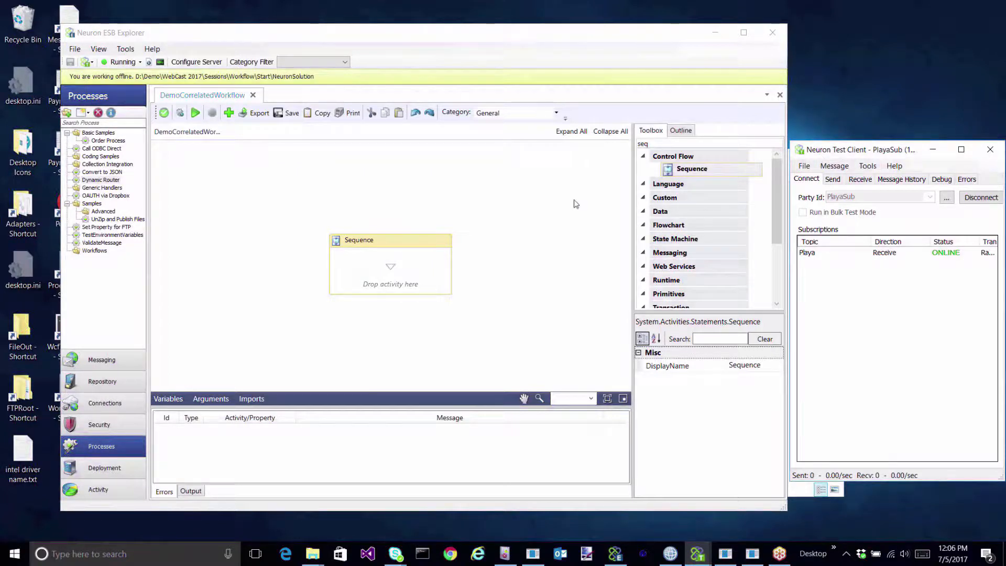
click(655, 144)
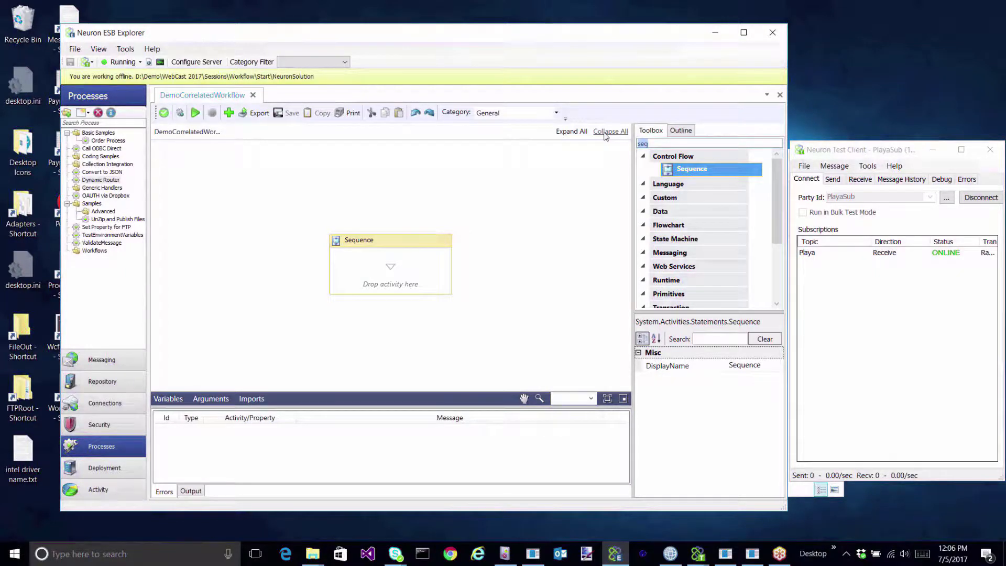
text(adap)
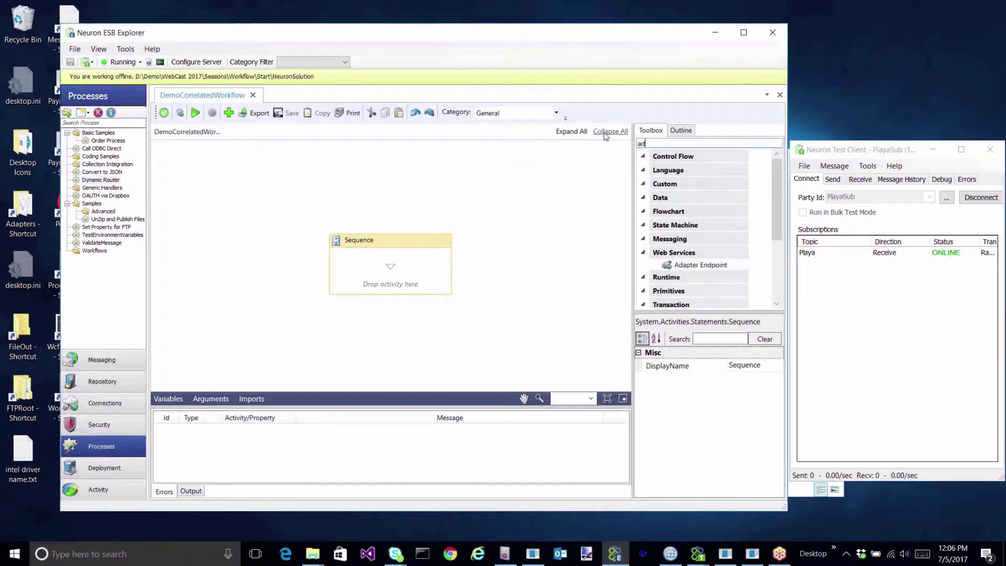
Add two Adapter Endpoint activities inside the Sequence.
click(696, 266)
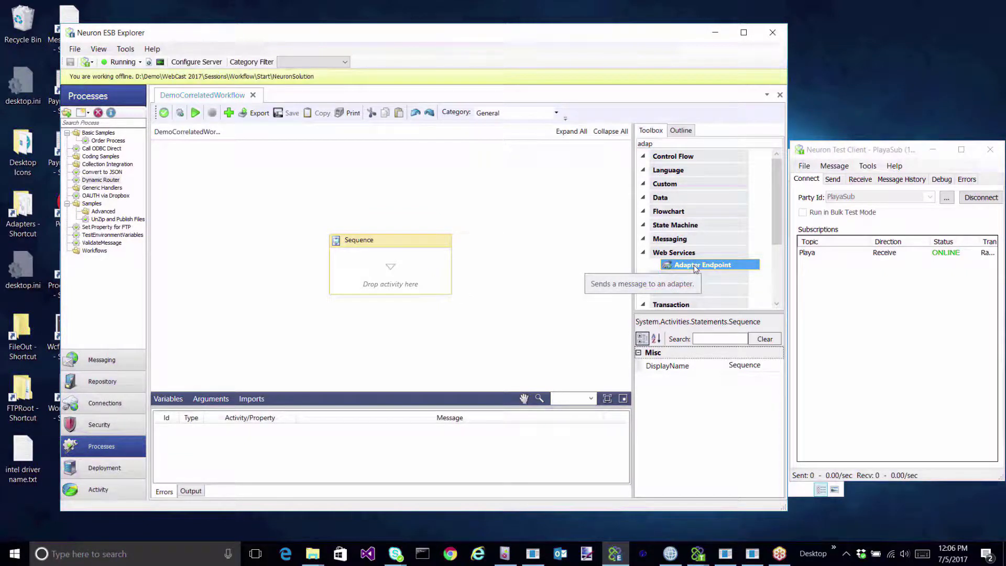
drag(696, 267, 410, 278)
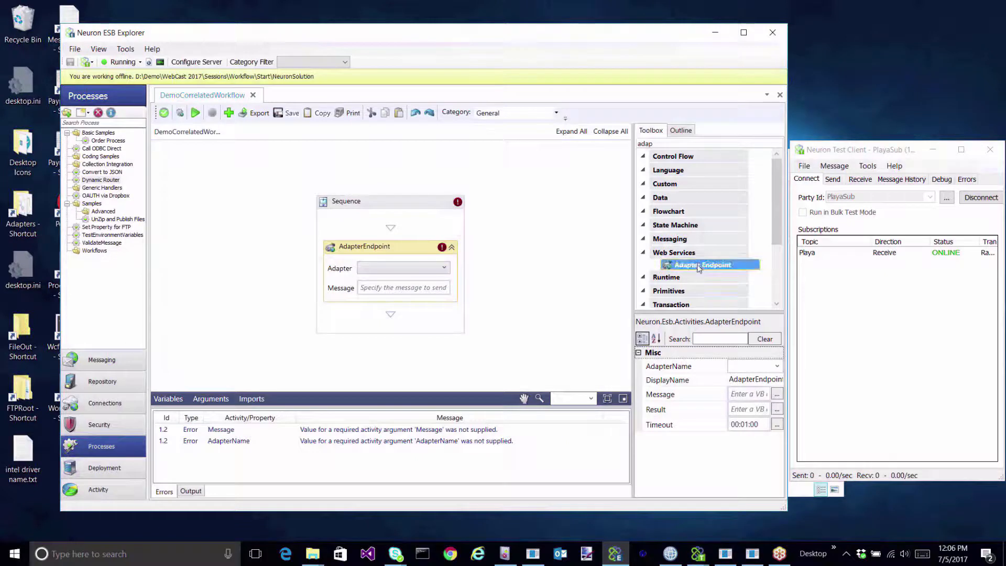
drag(699, 268, 387, 323)
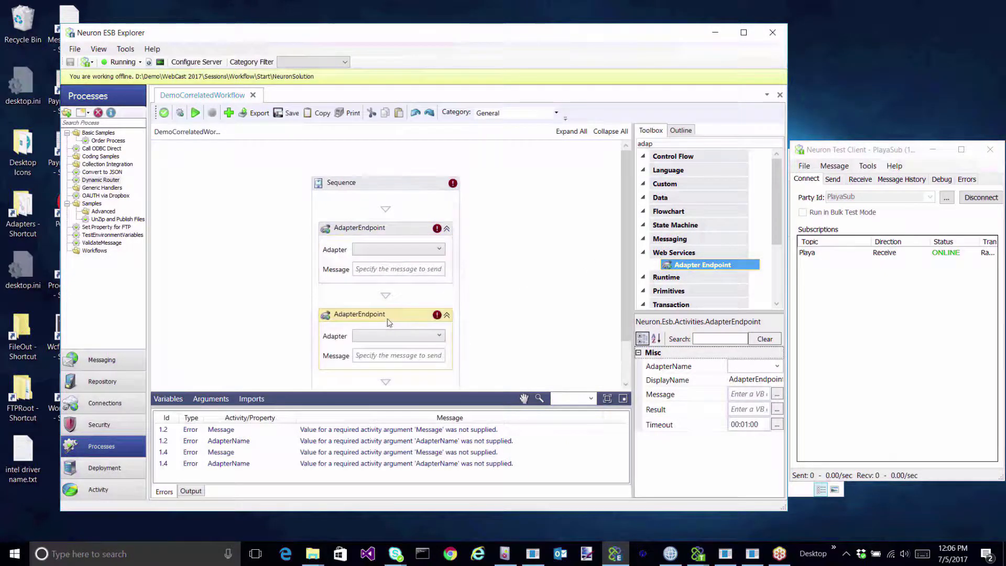
click(388, 270)
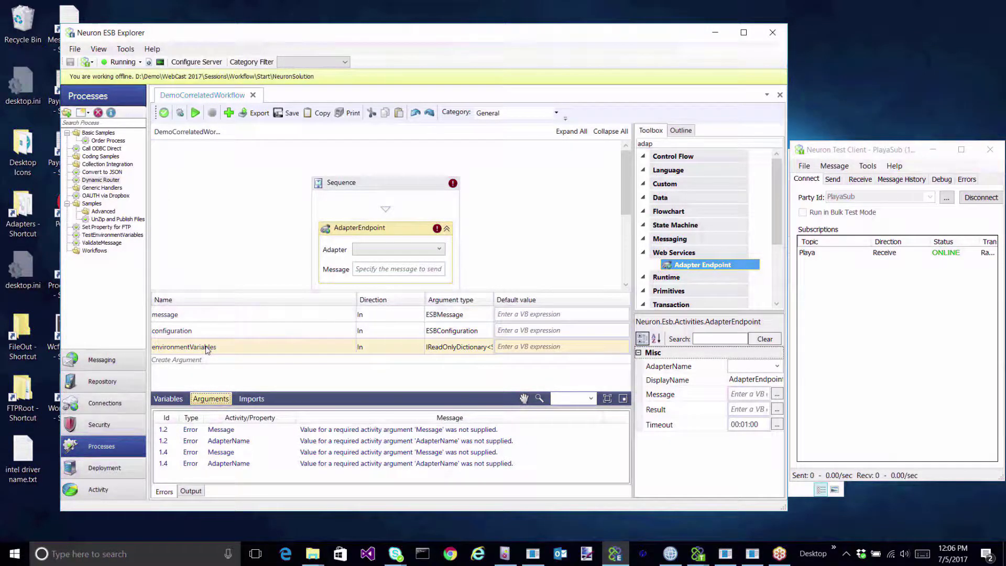
Set the first endpoint's adapter to FileSubscribeDemo and the second to MQSeriesSubscribeDemo.
drag(220, 292, 252, 378)
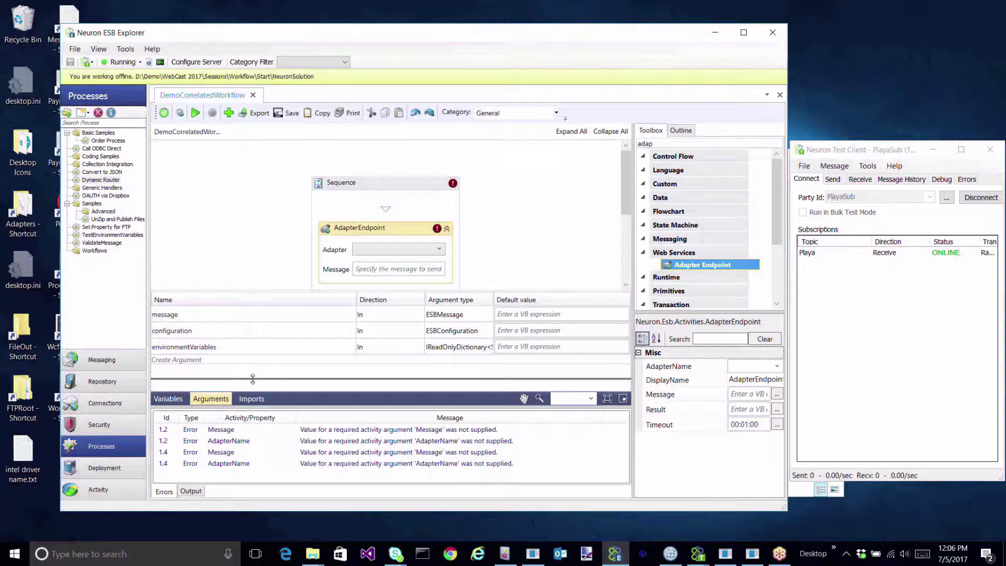
drag(253, 378, 253, 379)
click(440, 249)
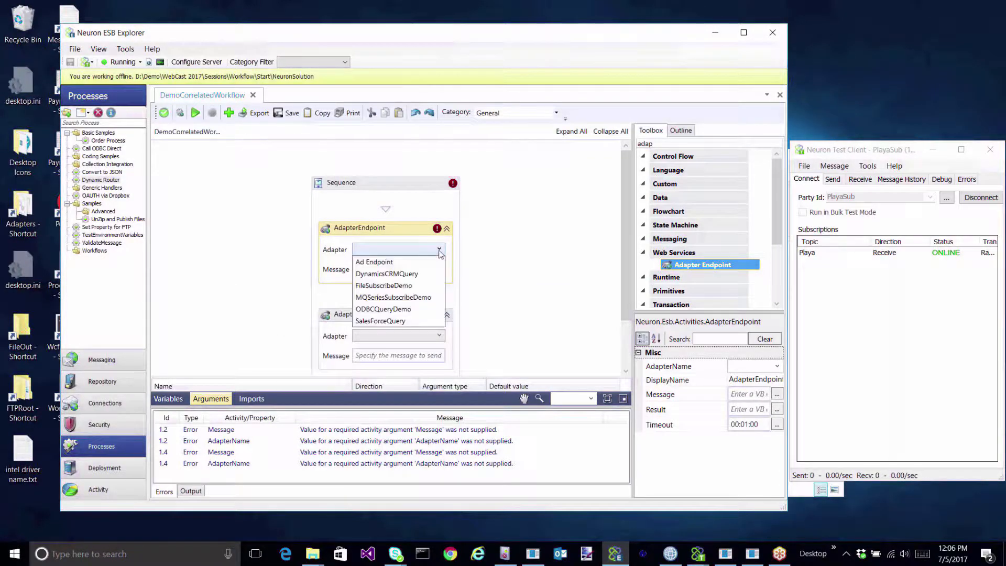
click(410, 285)
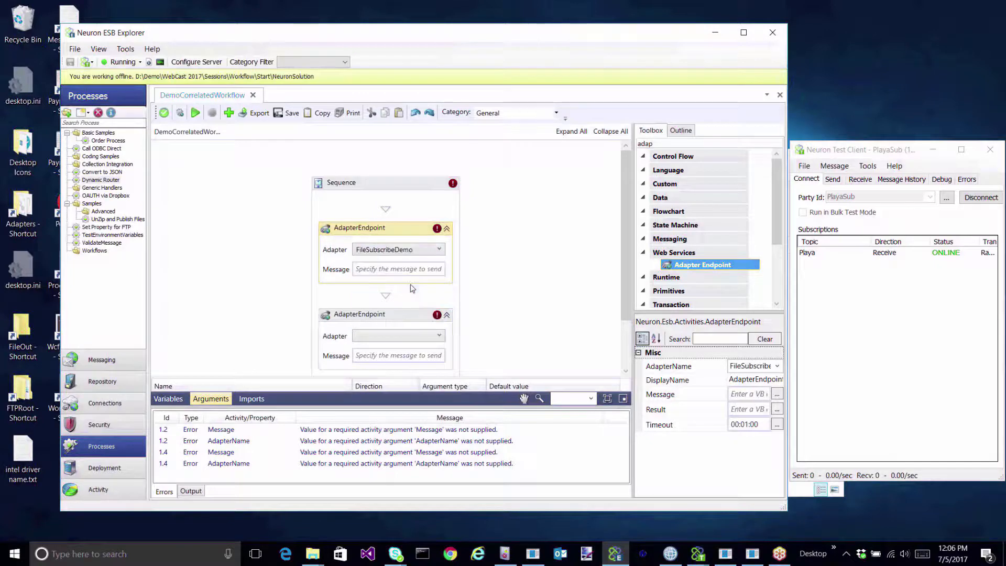
click(433, 336)
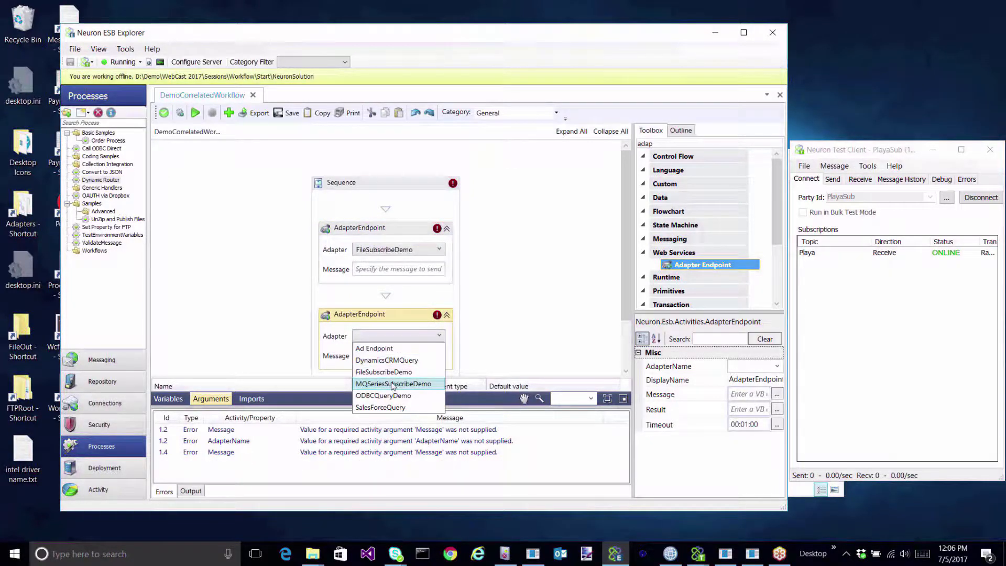
click(393, 384)
Enter 'message' as the Message value for both Adapter Endpoints.
click(362, 269)
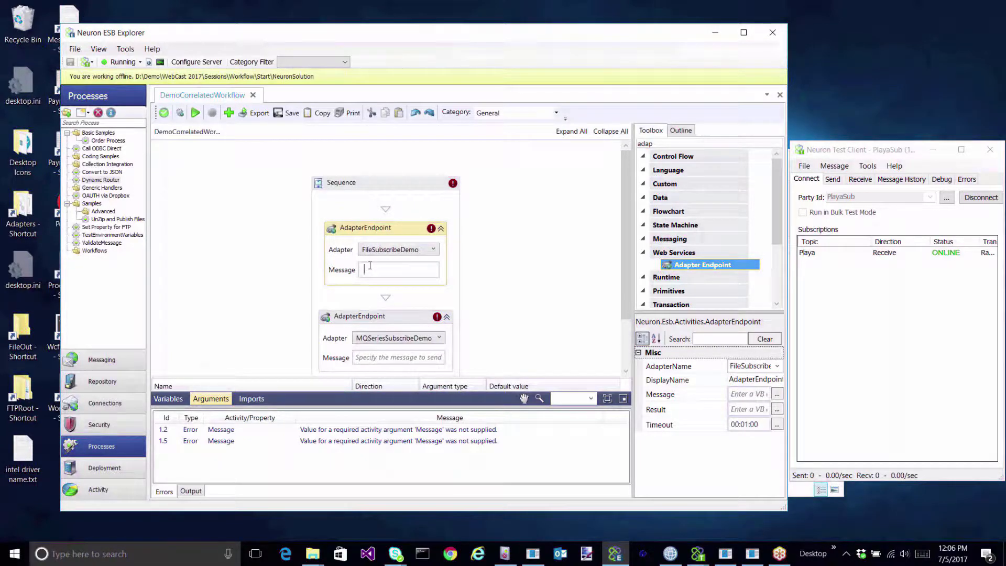
text(message)
click(389, 357)
text(messag)
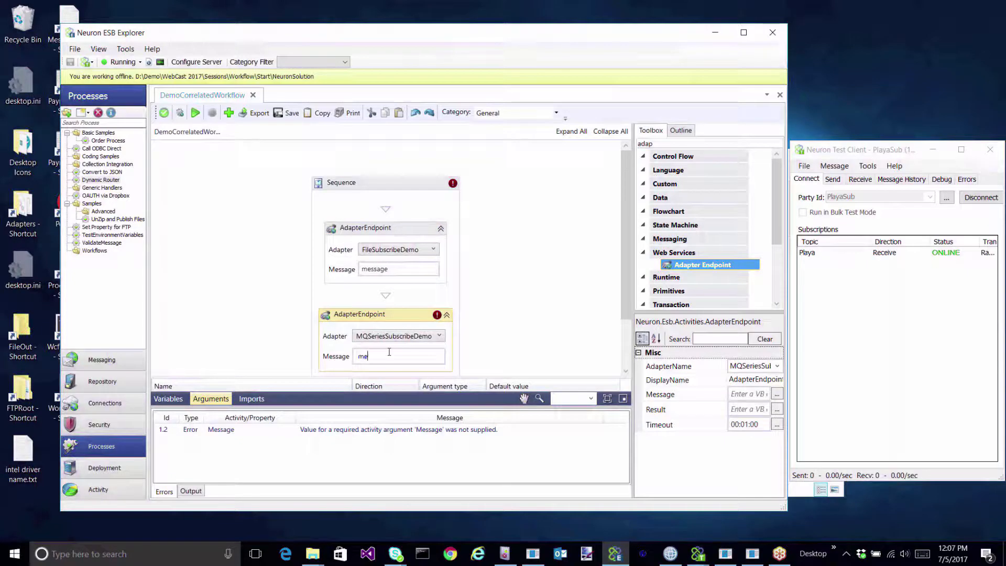
text(e)
click(387, 300)
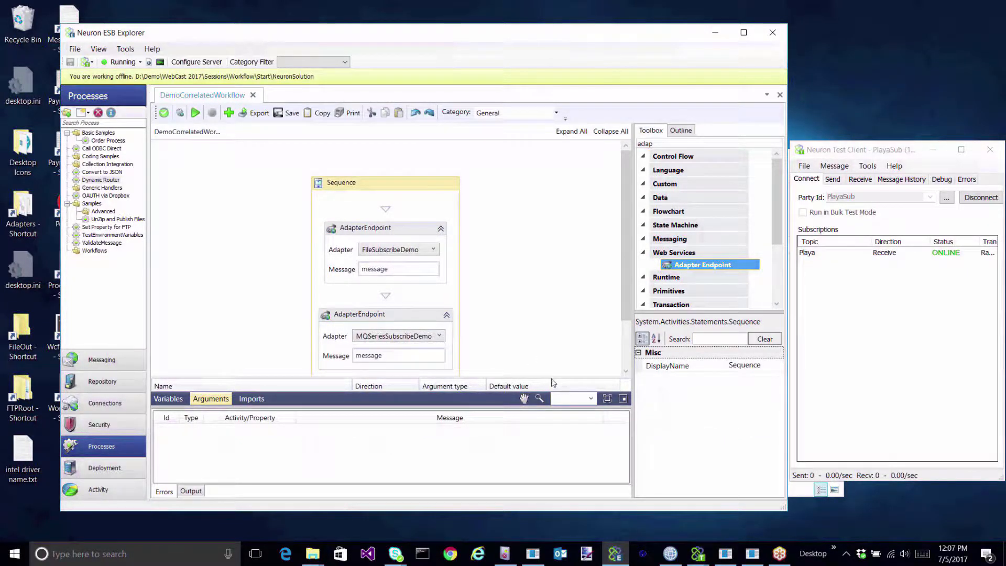
drag(548, 377, 548, 409)
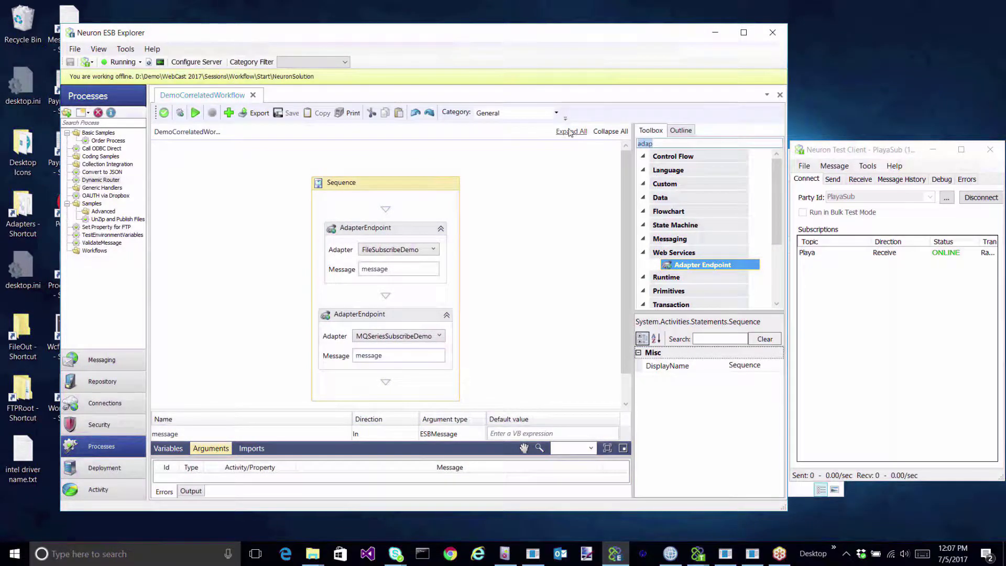
Add a CSharpCodeActivity after the two endpoints and open its code via Edit Code.
text(c)
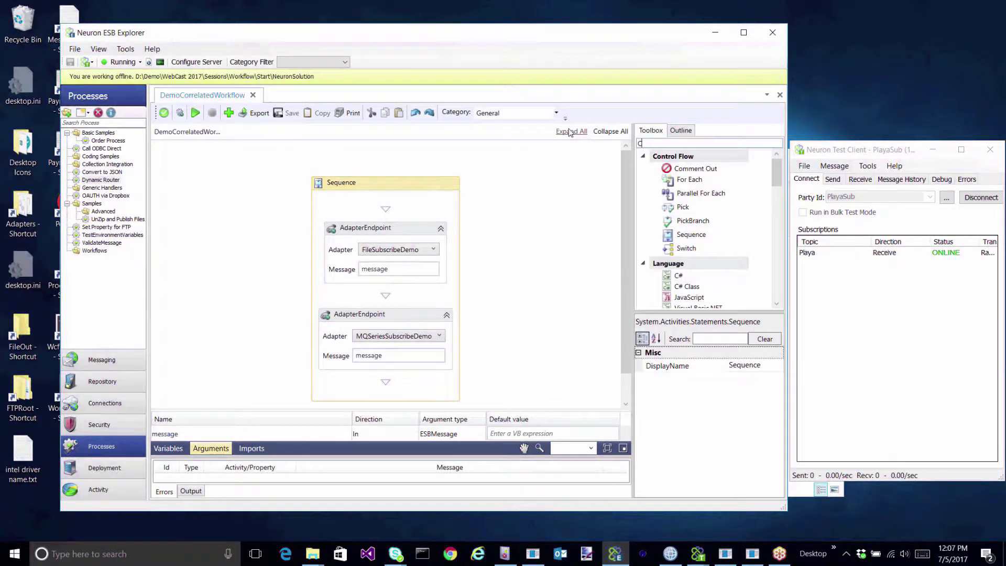
text(#)
drag(679, 182, 382, 317)
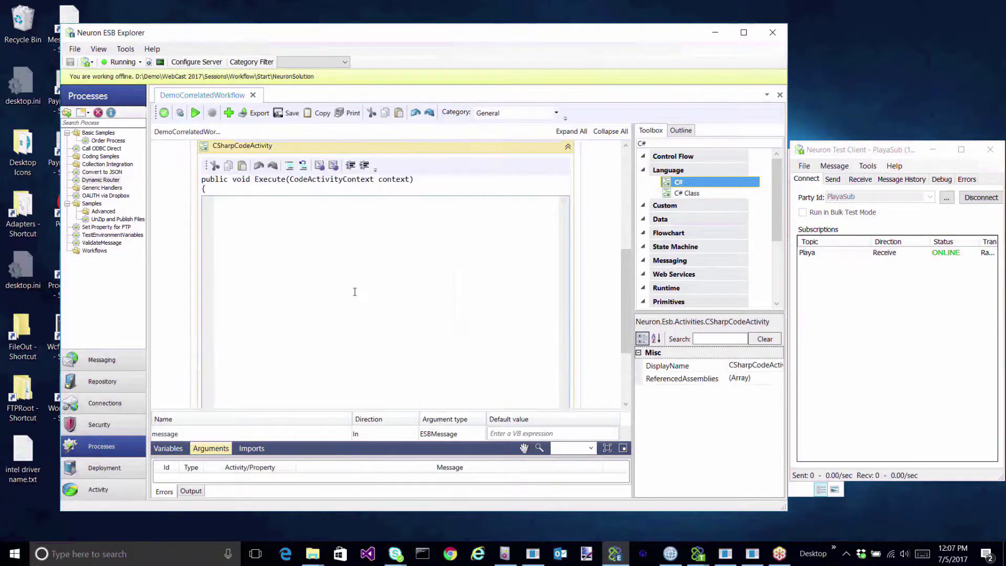
click(569, 149)
right_click(390, 328)
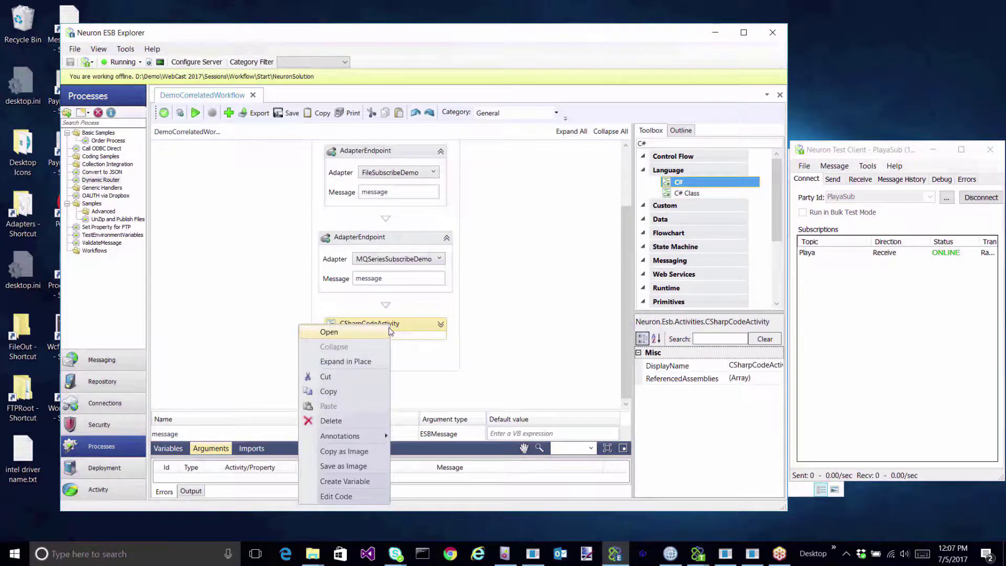
click(363, 495)
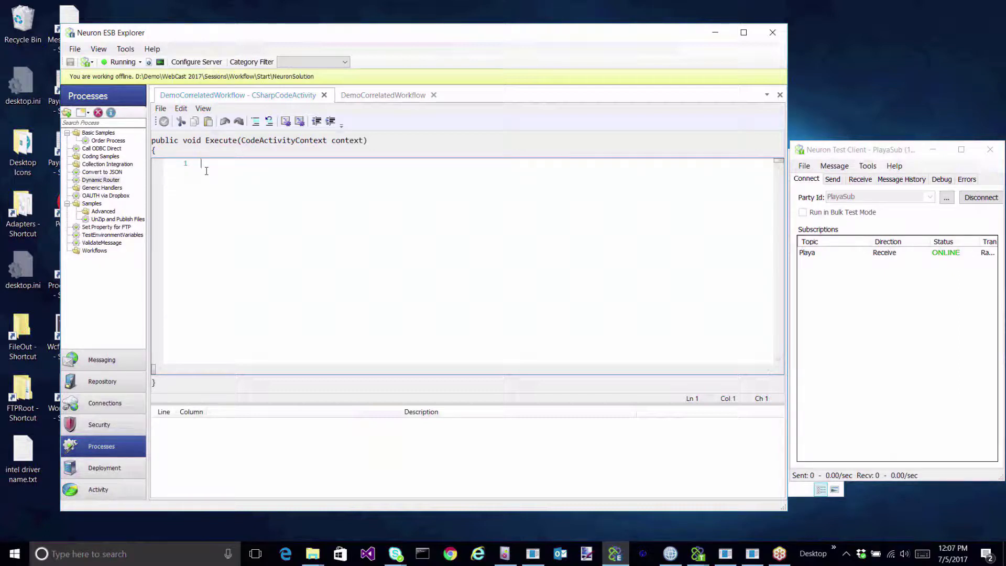
Declare value and valueName variables initialised to string.Empty.
text(var ar)
key(BackSpace)
key(BackSpace)
text(v)
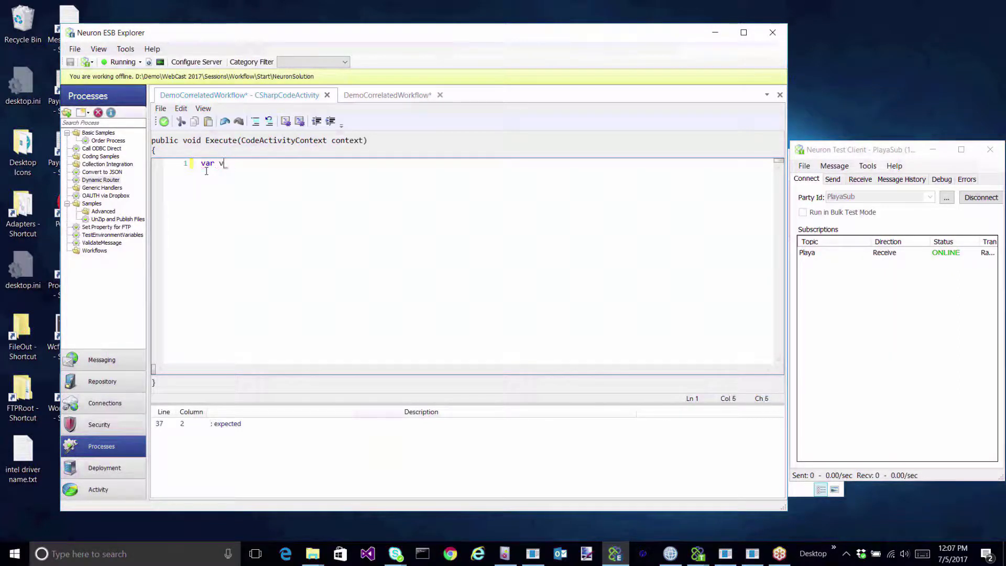
text(alue = string.Empty)
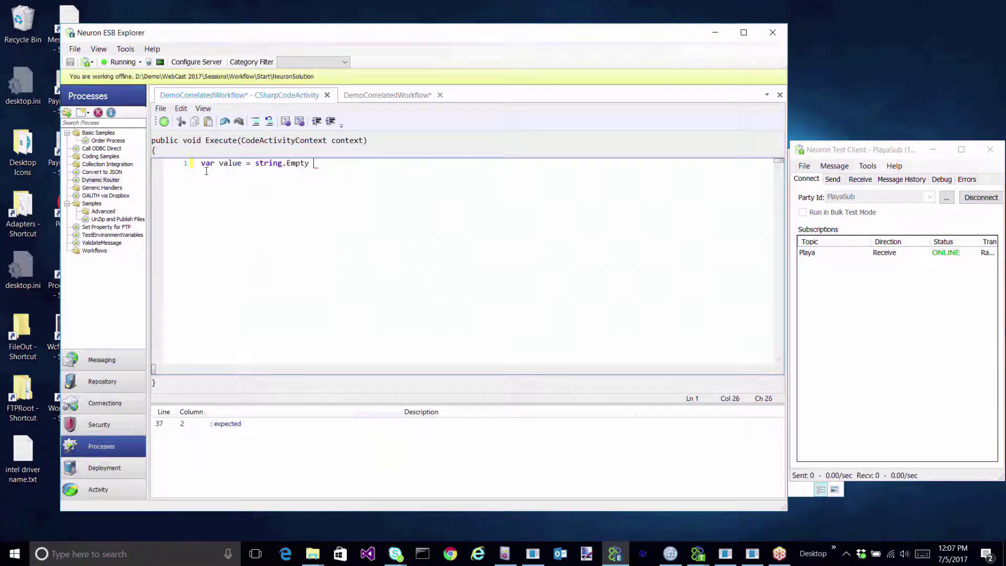
key(BackSpace)
text(;)
key(Return)
text(var valueName = s)
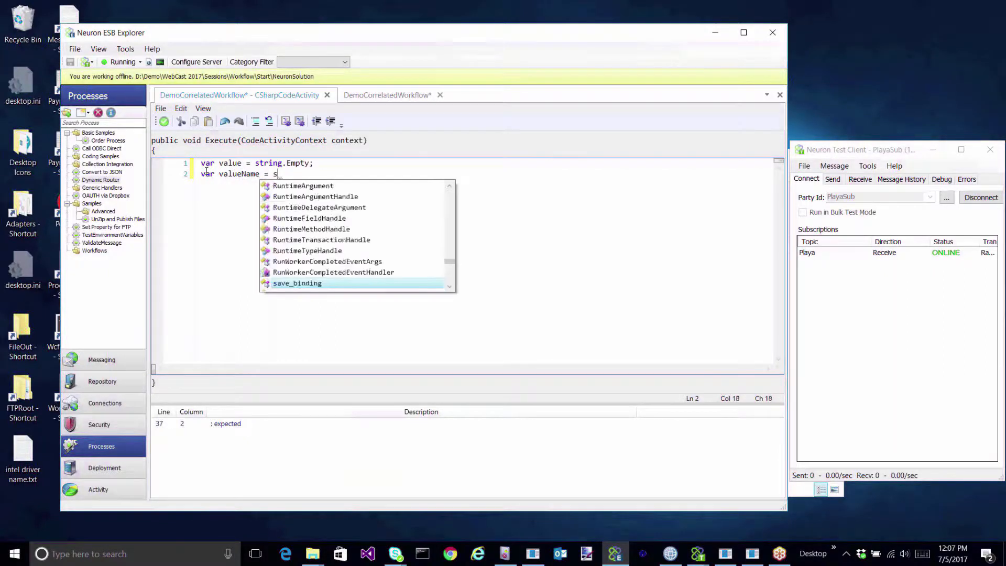
text(tring.E)
key(Tab)
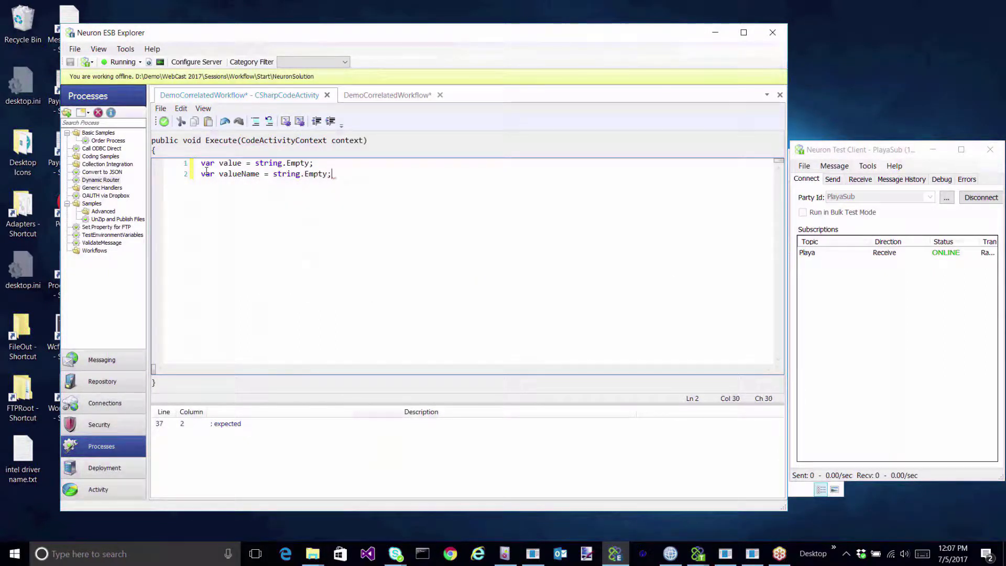
text(;)
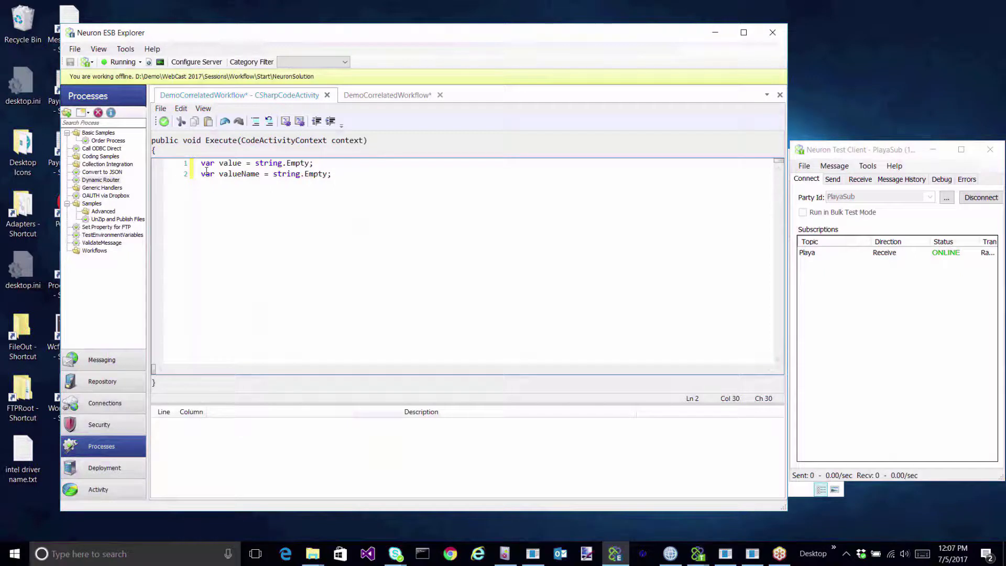
Add accountUrl = environmentVariables["AccountUrl"] and log it with Log.Info(accountUrl).
key(Return)
key(Return)
text(var accouont)
key(BackSpace)
key(BackSpace)
key(BackSpace)
key(BackSpace)
key(BackSpace)
text(ountUrl)
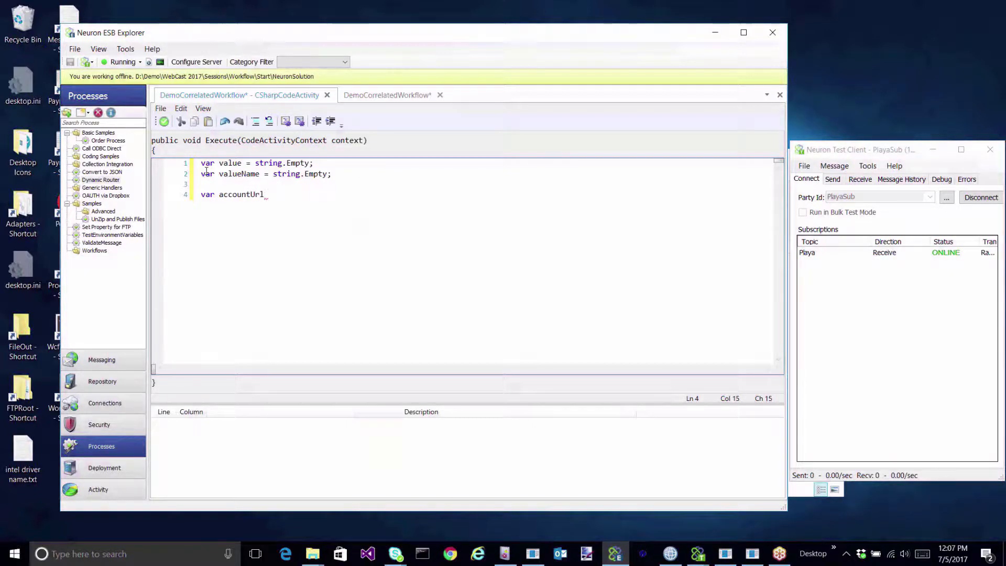
text( = environmentVariables[)
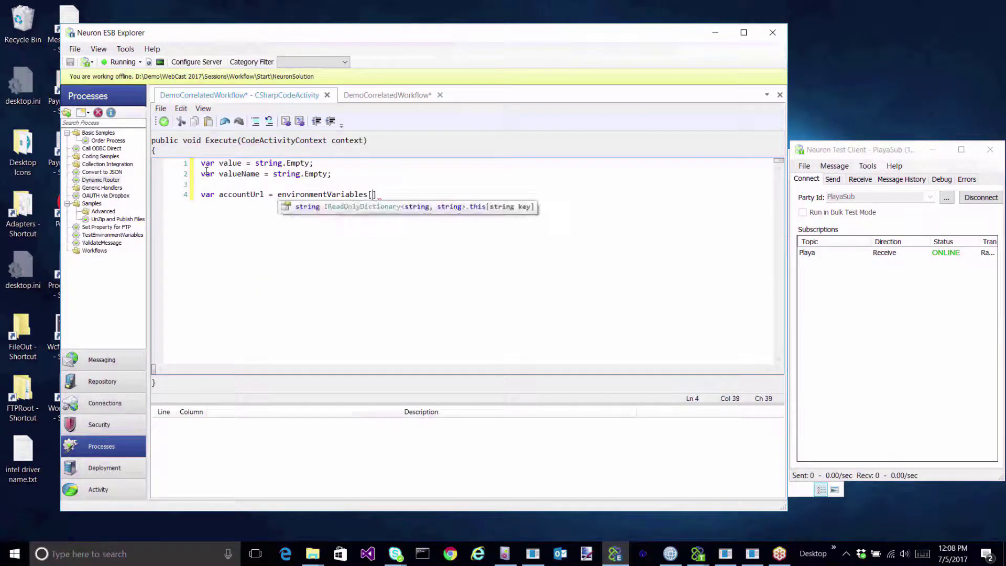
text("AccountUe)
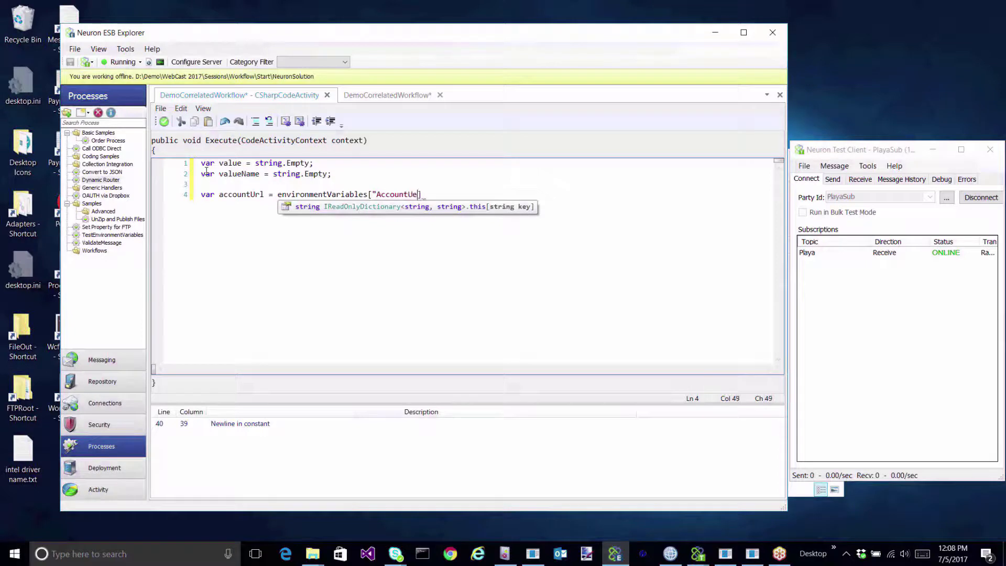
key(BackSpace)
text(rl")
click(442, 188)
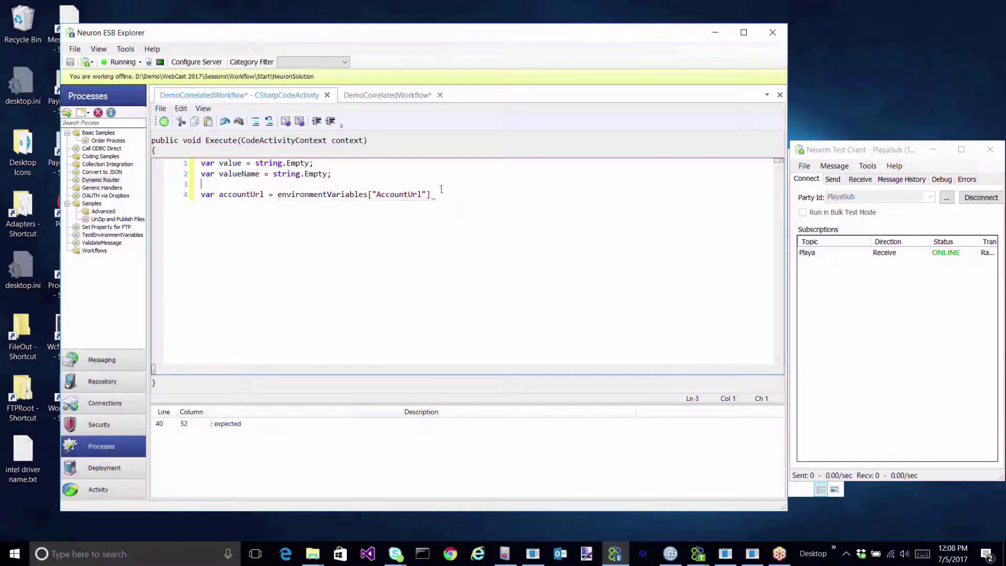
click(445, 197)
text(;)
key(Return)
key(Return)
text(Log)
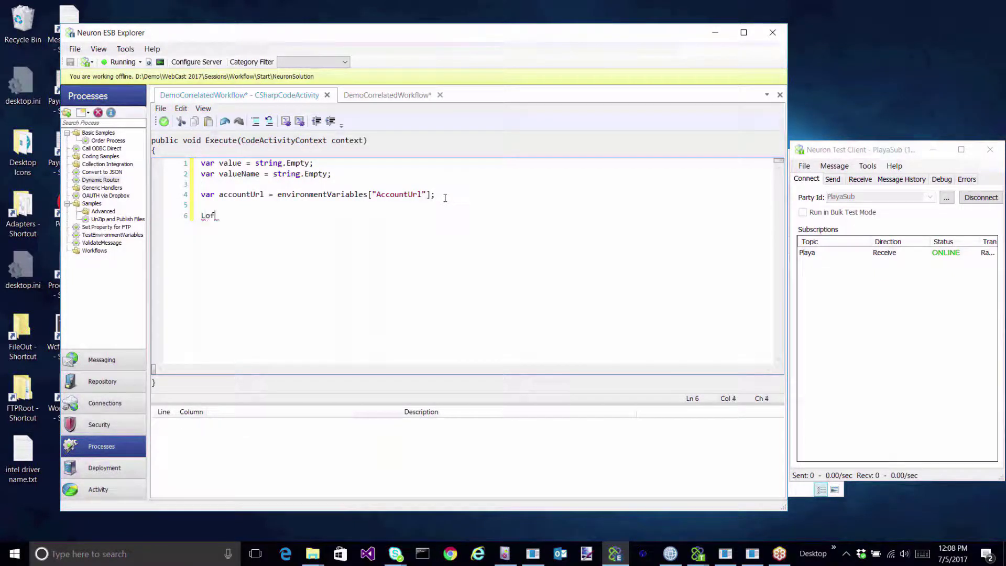
text(.Info)
text(()
text(accountU)
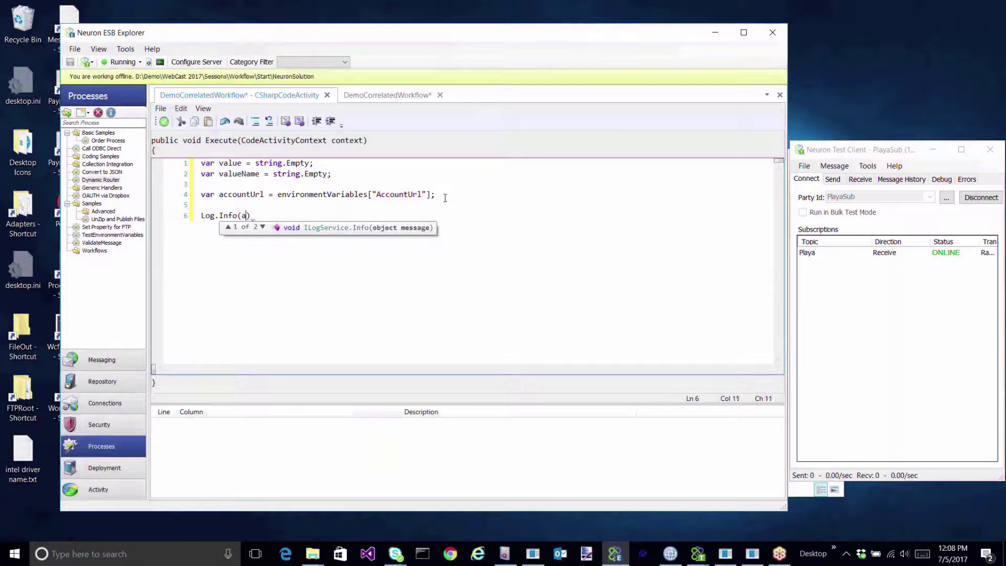
text(rl)
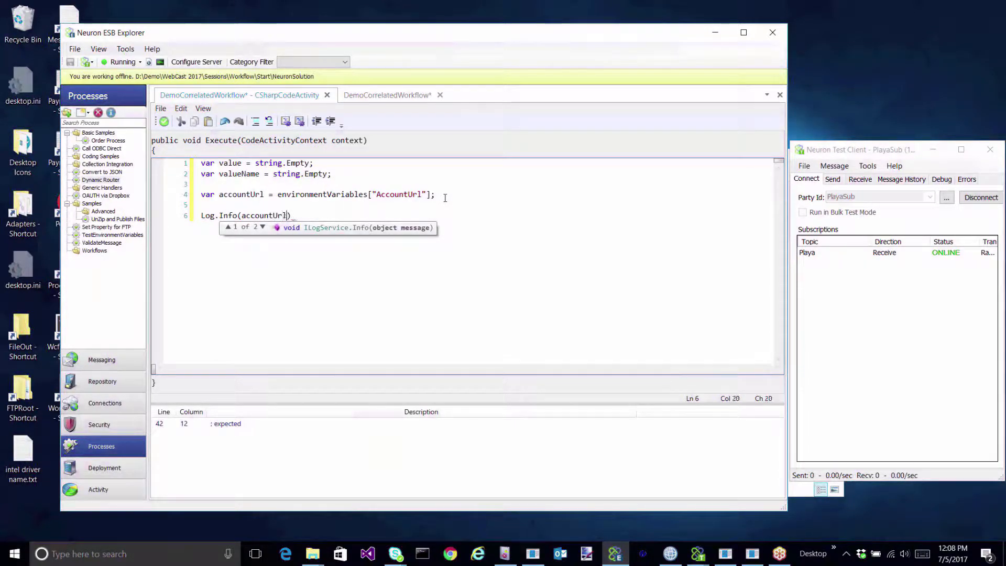
click(363, 217)
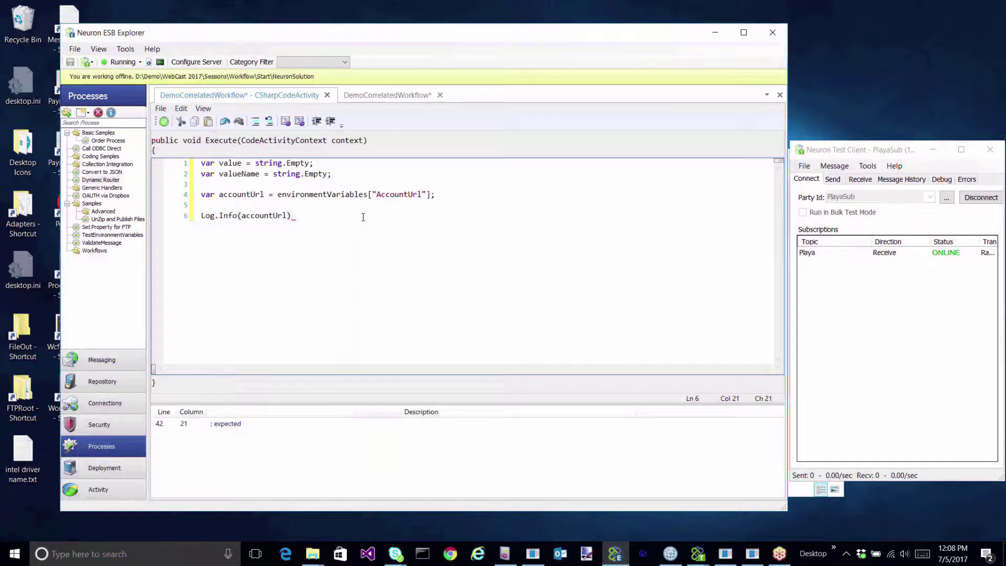
text(;)
key(Return)
key(Return)
Add a foreach loop logging each environment variable's key and value via string.Format.
text(foreach )
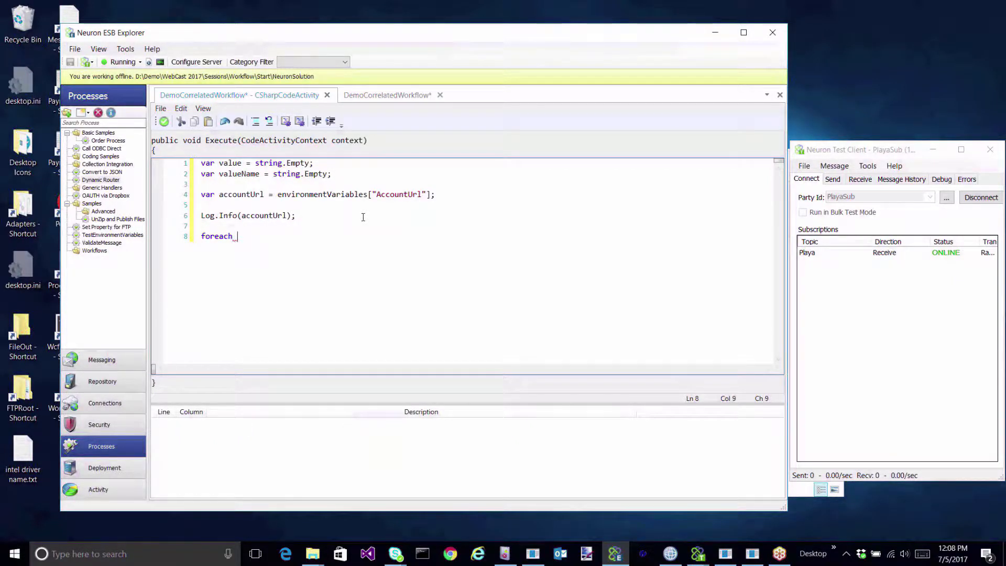
text((var s in)
text( environmentVariables)
key(Tab)
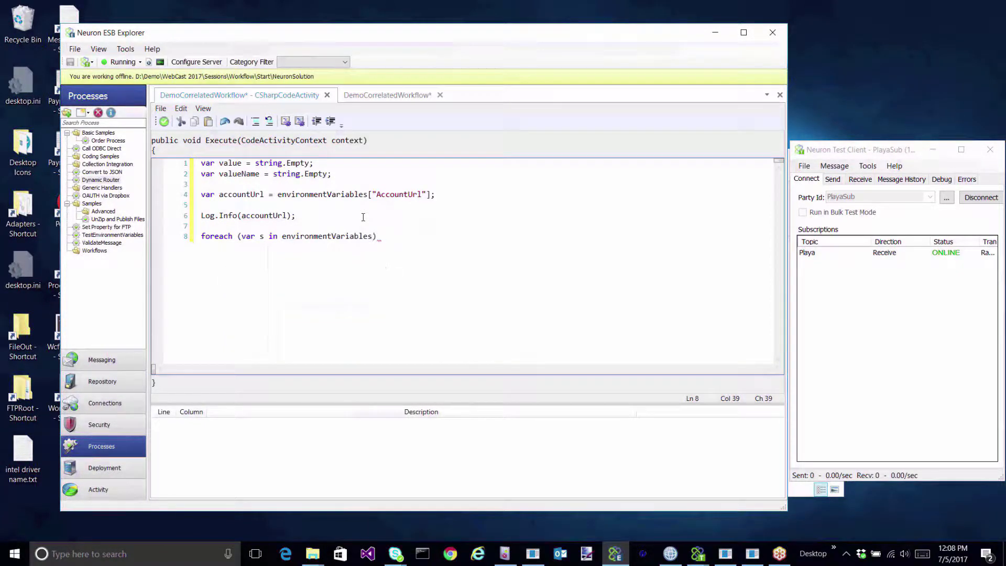
key(Return)
text({)
key(Return)
text(Log.Info)
text((string.for)
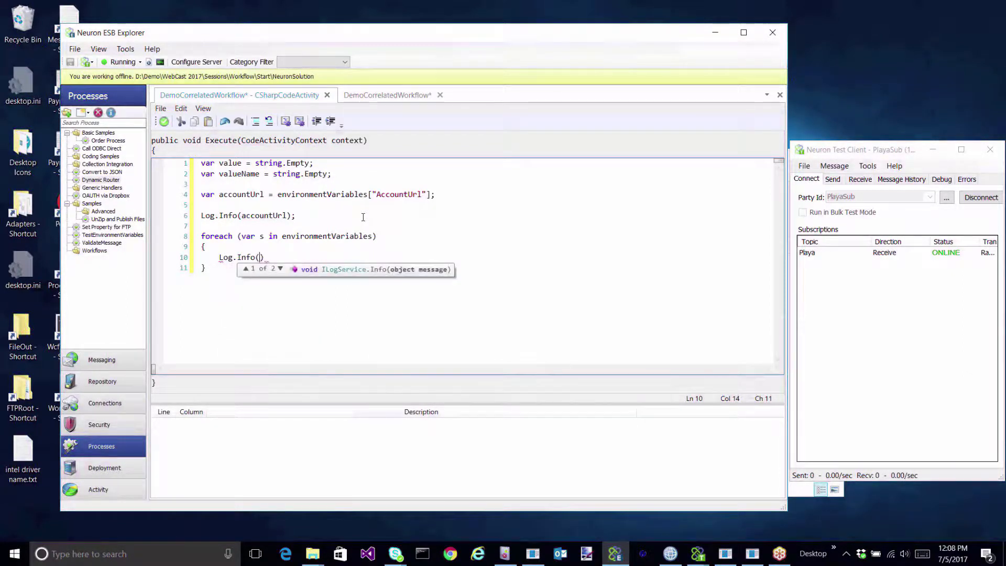
key(Tab)
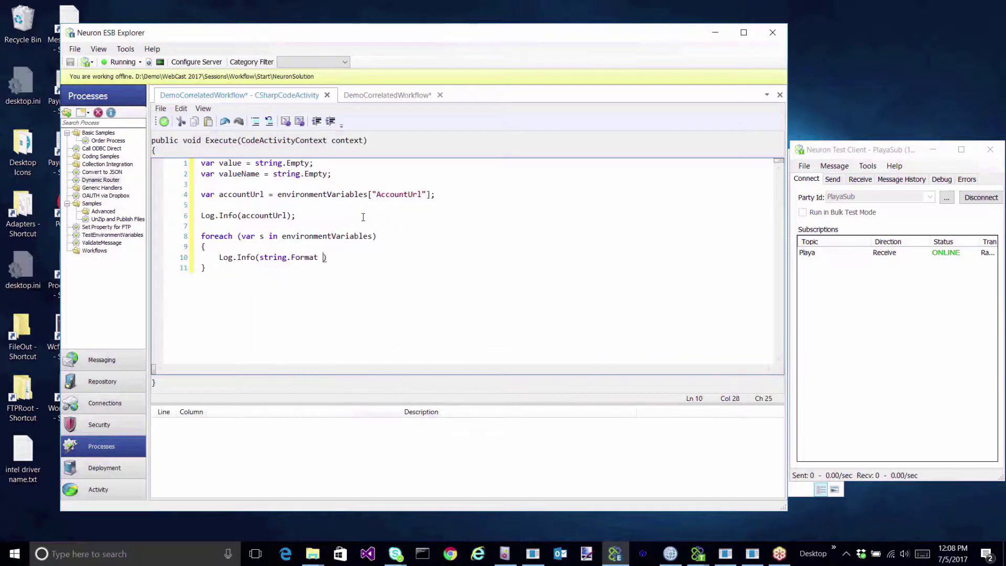
text((")
key(BackSpace)
key(BackSpace)
text(("key)
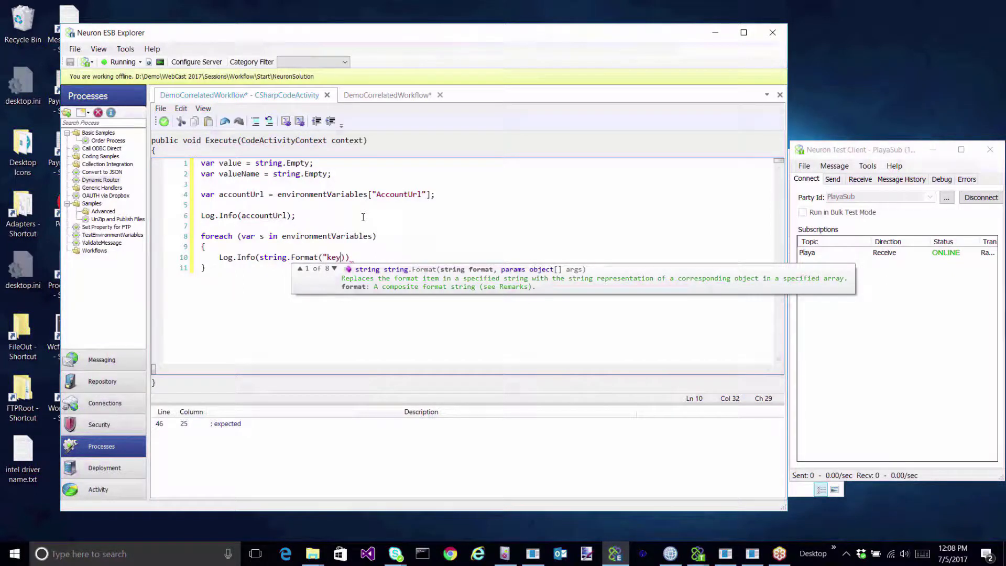
text(={0}", value={)
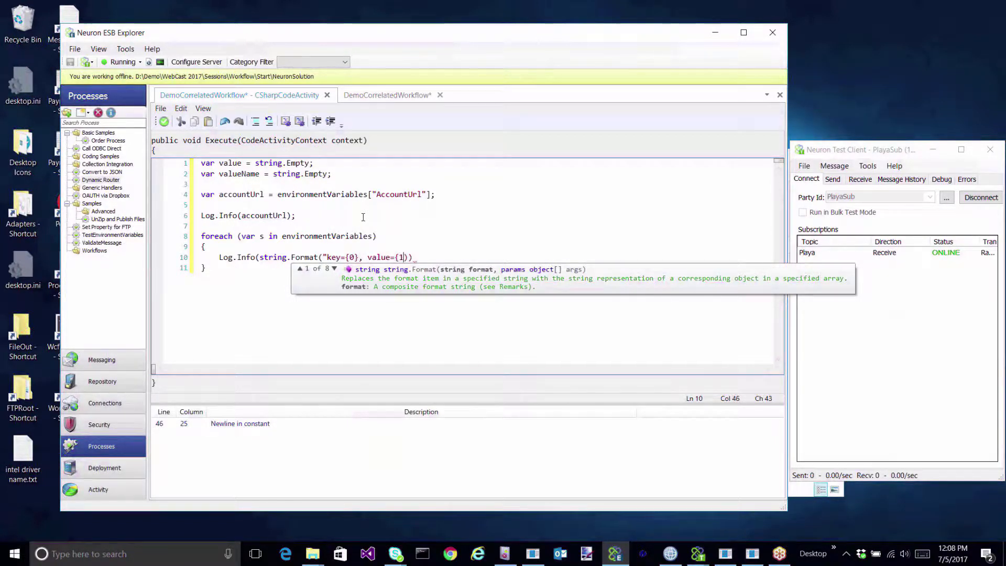
text(1})
text(", )
text(s.k)
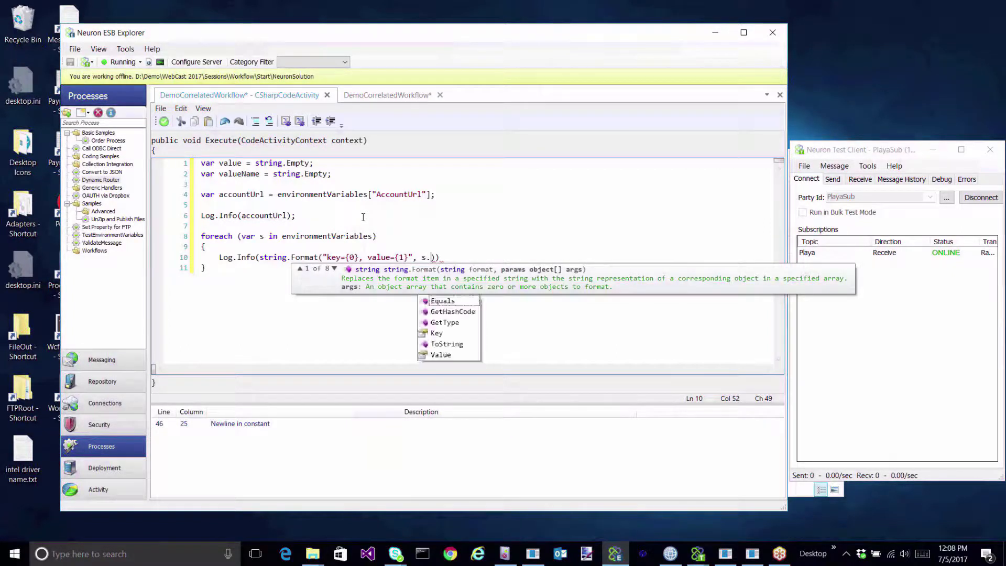
text(ey, s.vv)
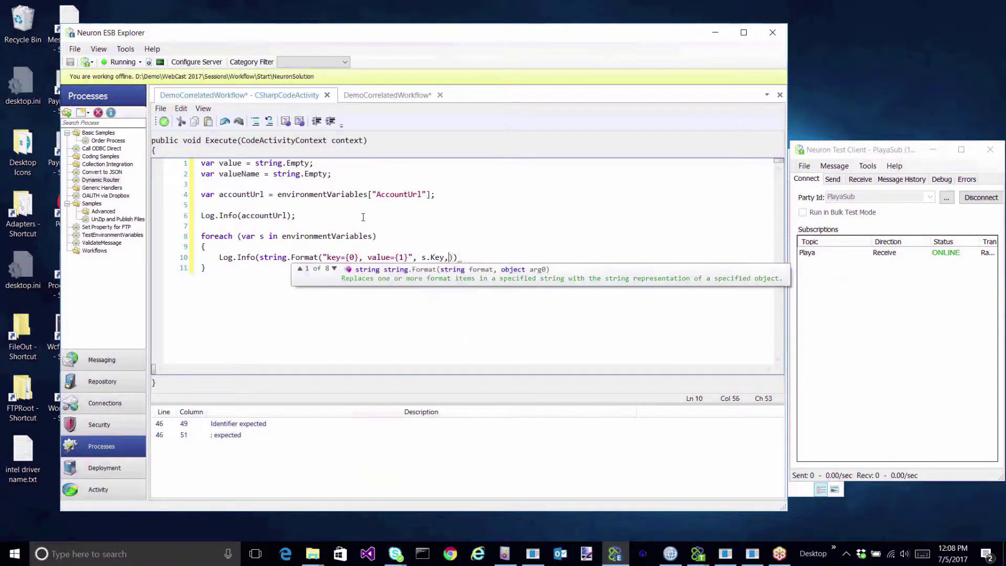
key(BackSpace)
key(BackSpace)
text(v)
key(Tab)
text());)
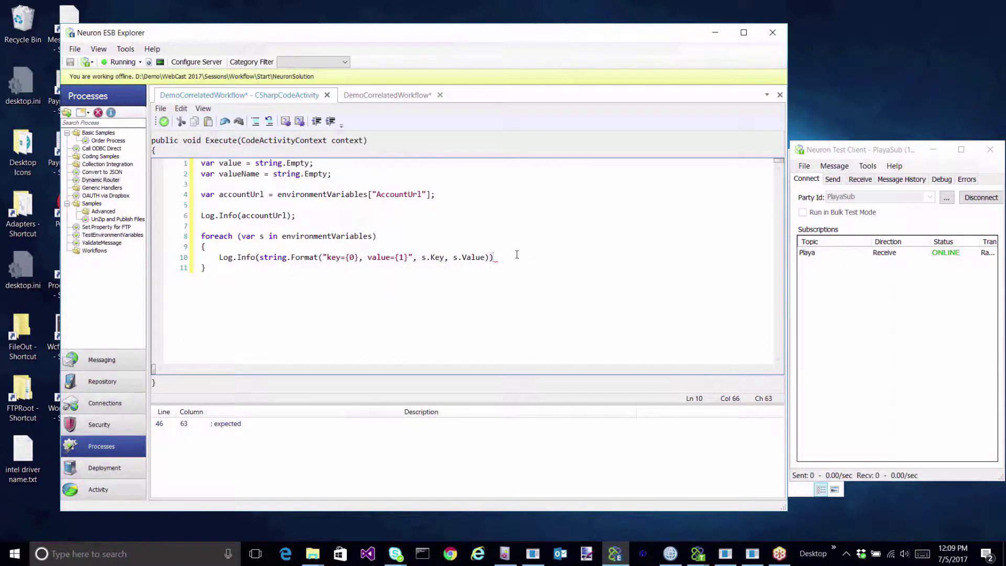
Add a //correlation properties comment below the loop.
click(242, 291)
key(Return)
key(Return)
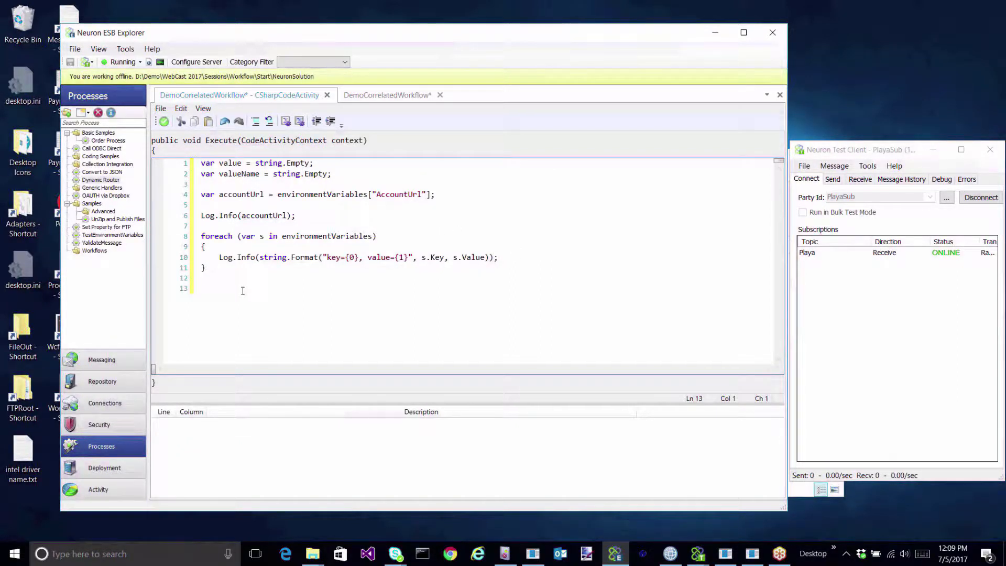
text(//correlation properties)
End the //correlation properties comment line, leaving an empty line 14.
key(Return)
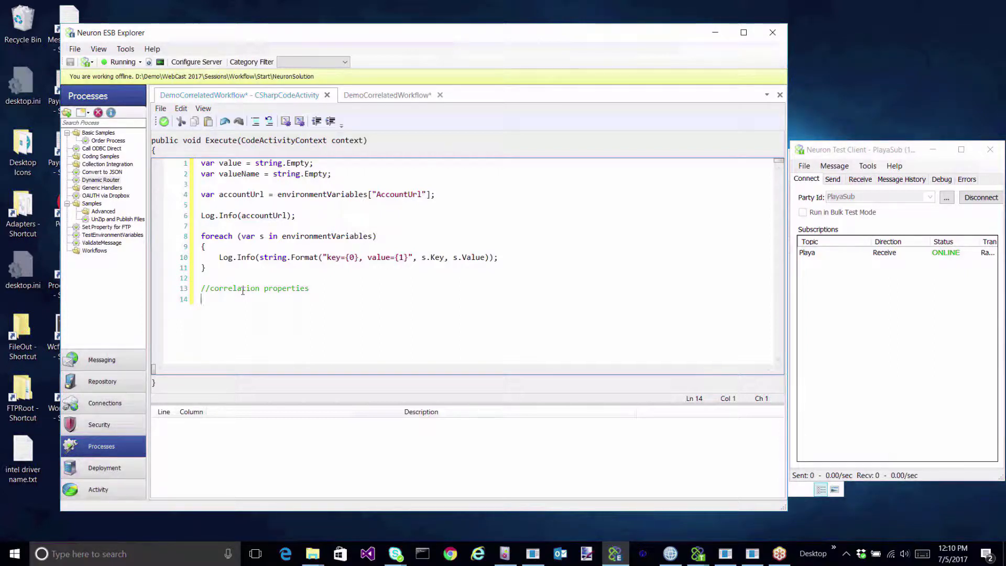
Set the topic to "Playa.Finance" and property mw workflowid to "98765", then apply the code.
text(message.)
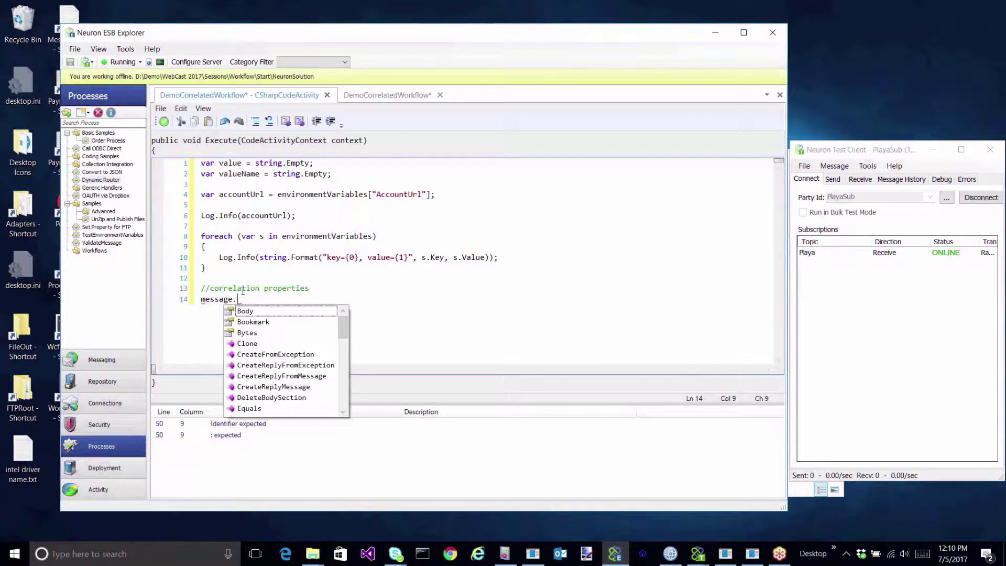
text(Header.to)
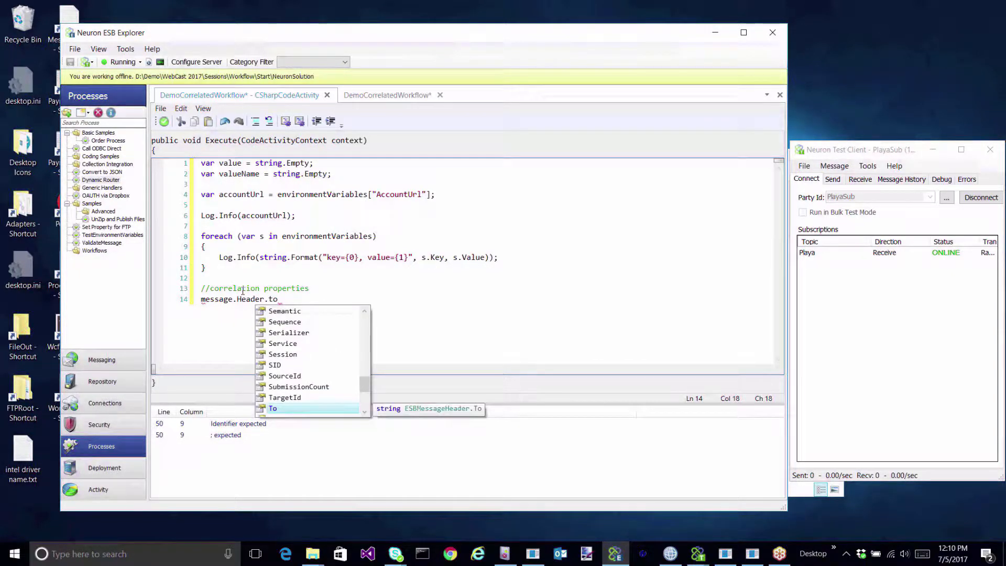
text(pic )
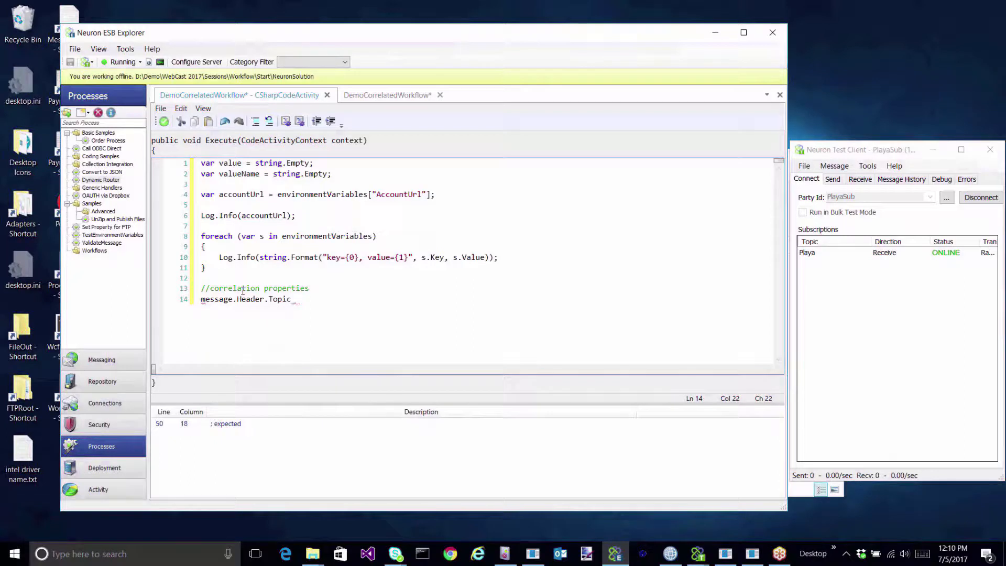
text(= "Pl)
text(aya.Financ)
text(e")
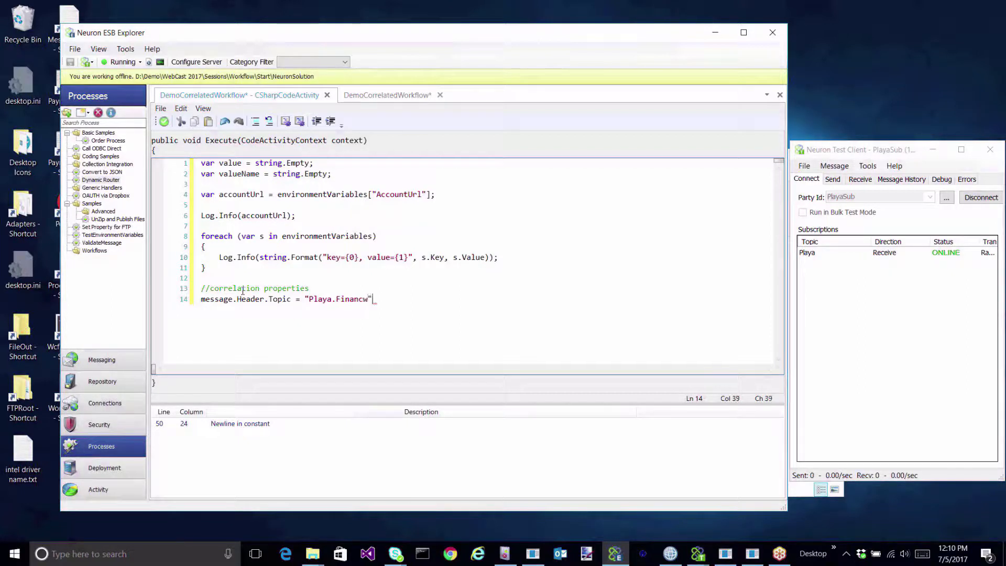
text(;)
key(Return)
text(message.)
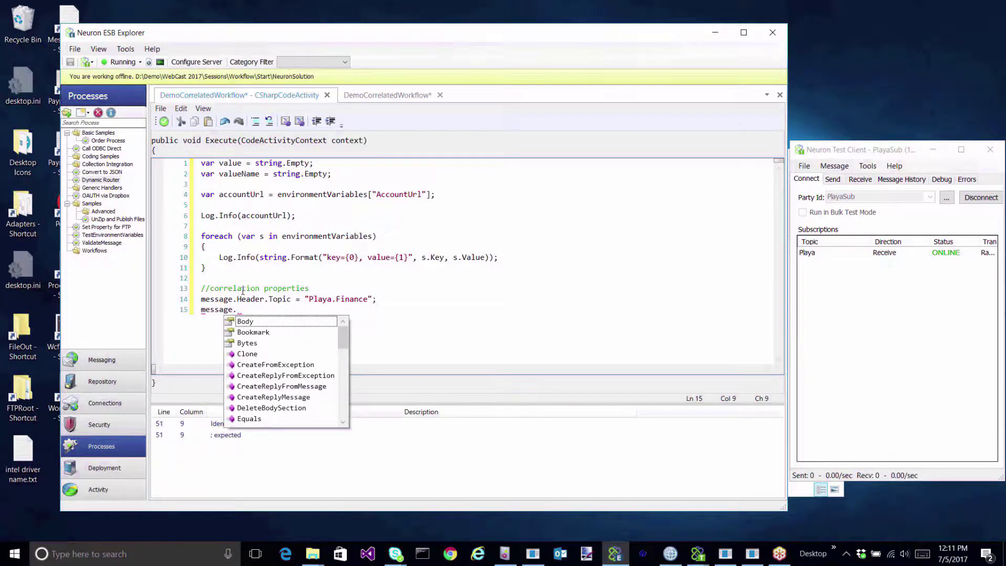
text(SetProperty()
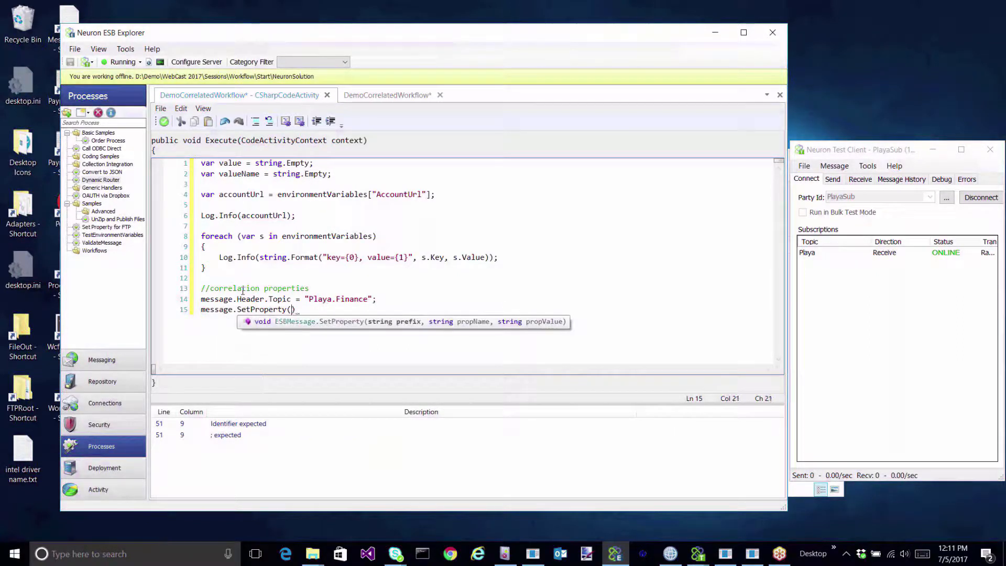
text("mw","workflowid)
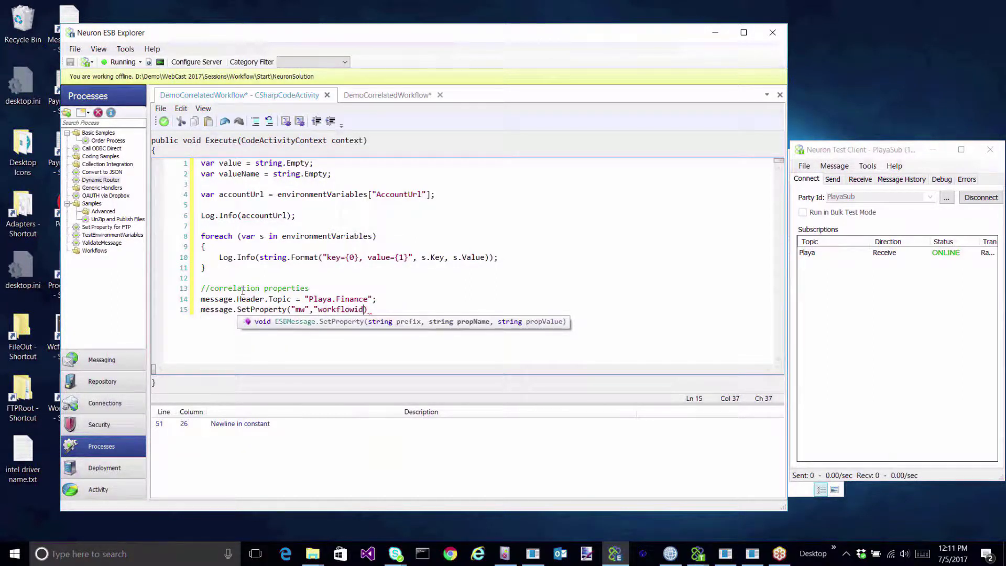
text(",")
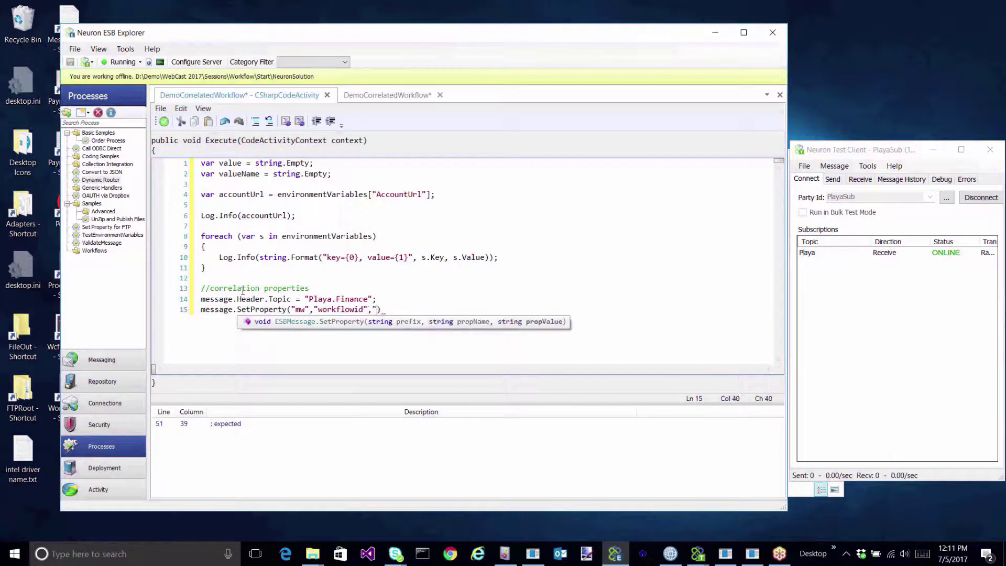
text(98765"))
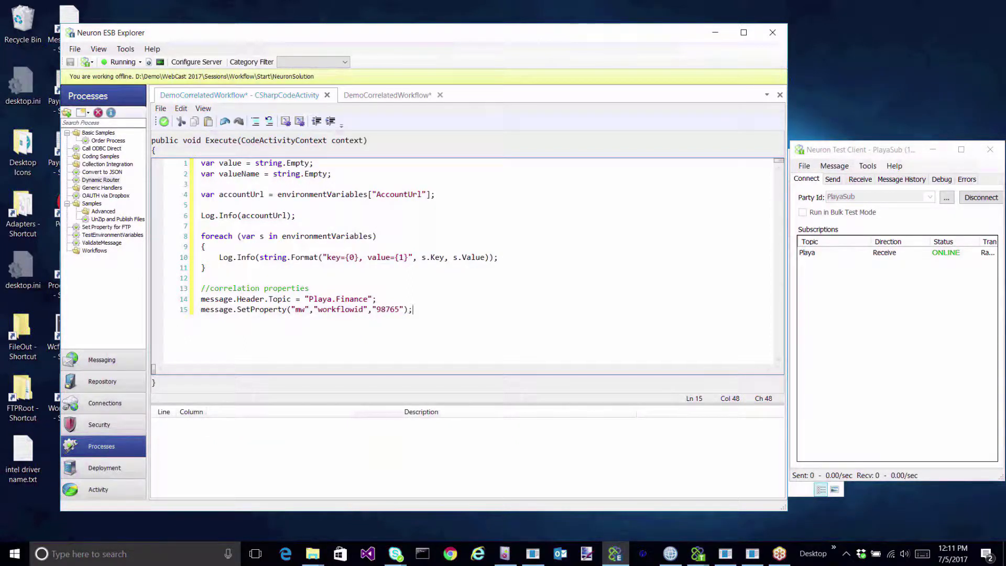
click(164, 122)
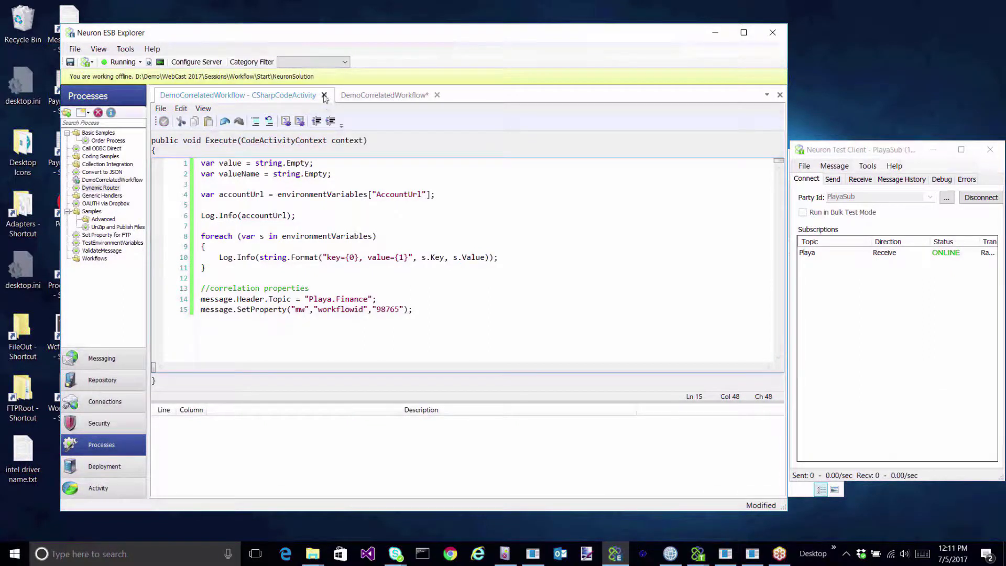
Add a Message Correlation Scope below the code activity with Message set to message.
click(324, 96)
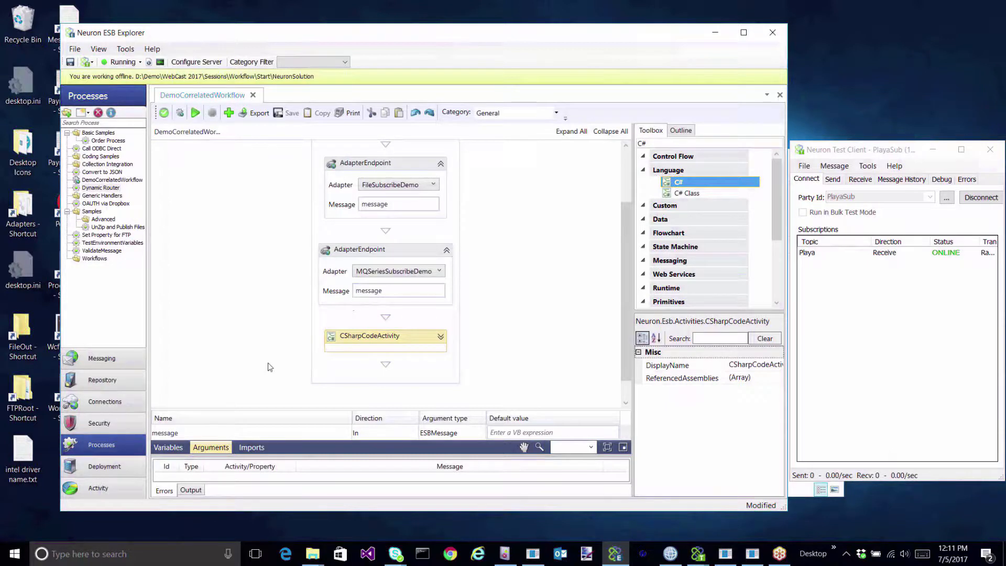
double_click(667, 143)
text(m)
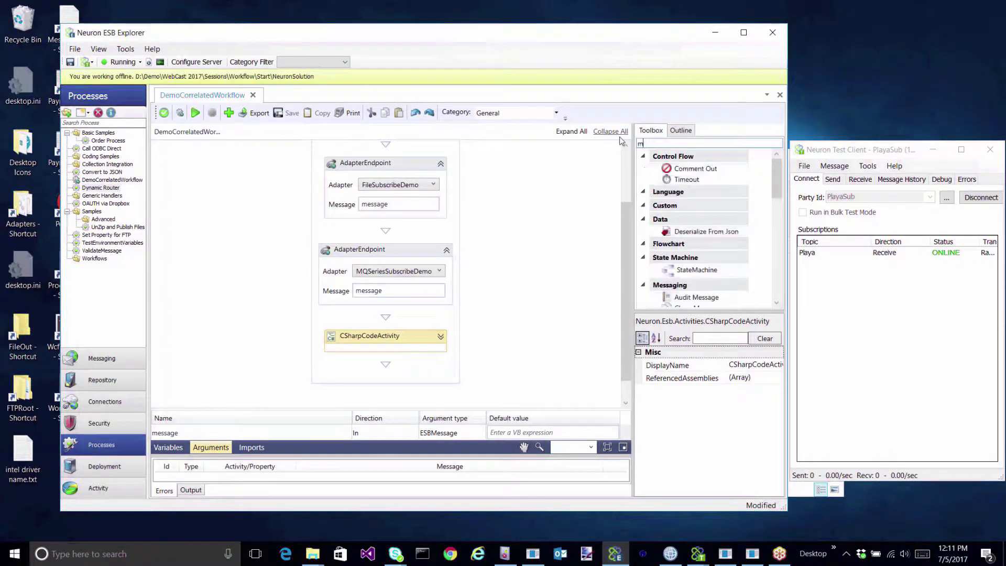
text(essage c)
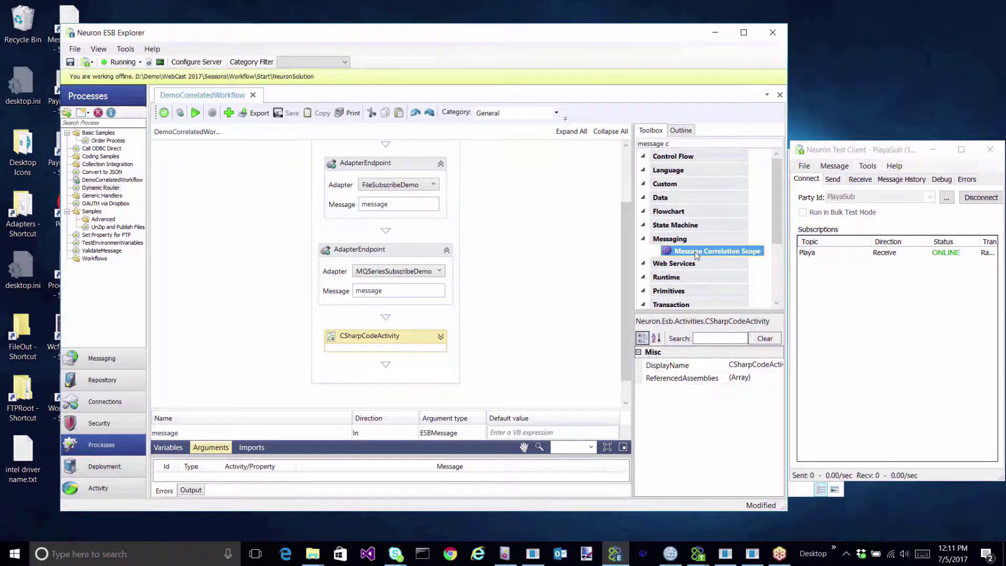
drag(697, 252, 404, 371)
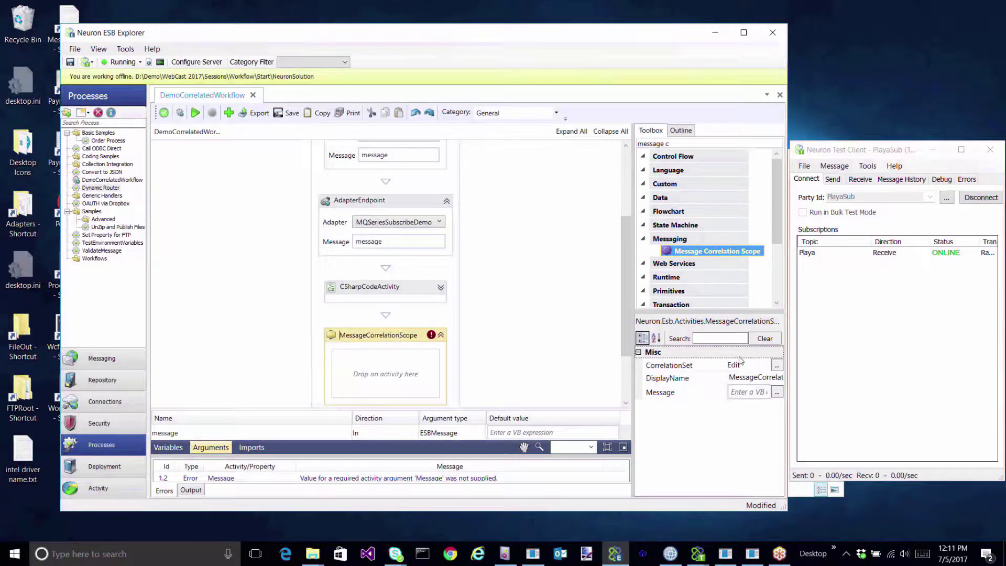
click(752, 393)
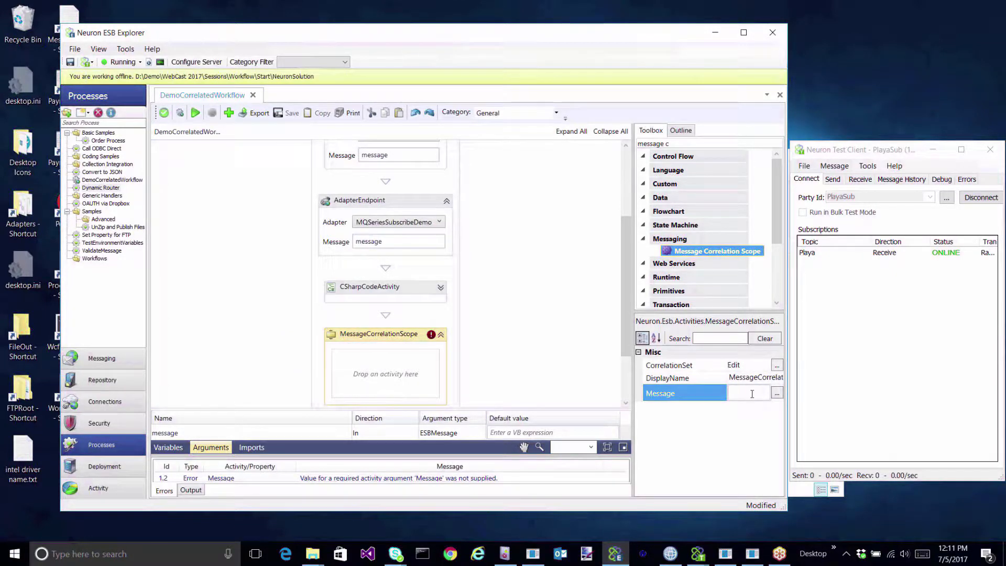
text(message)
Review the two correlation property lines in the C# code, then reselect the correlation scope.
click(362, 294)
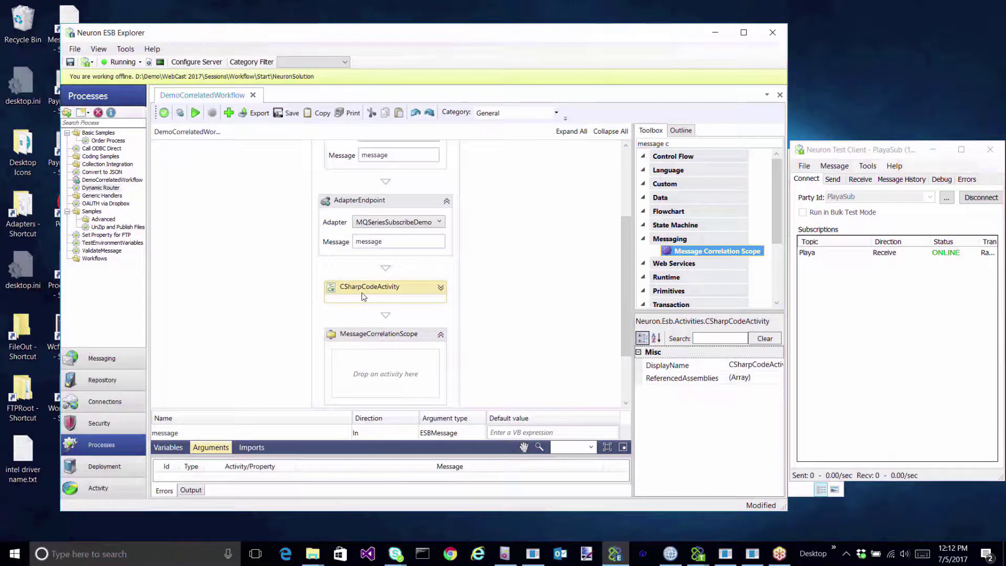
click(362, 293)
double_click(340, 290)
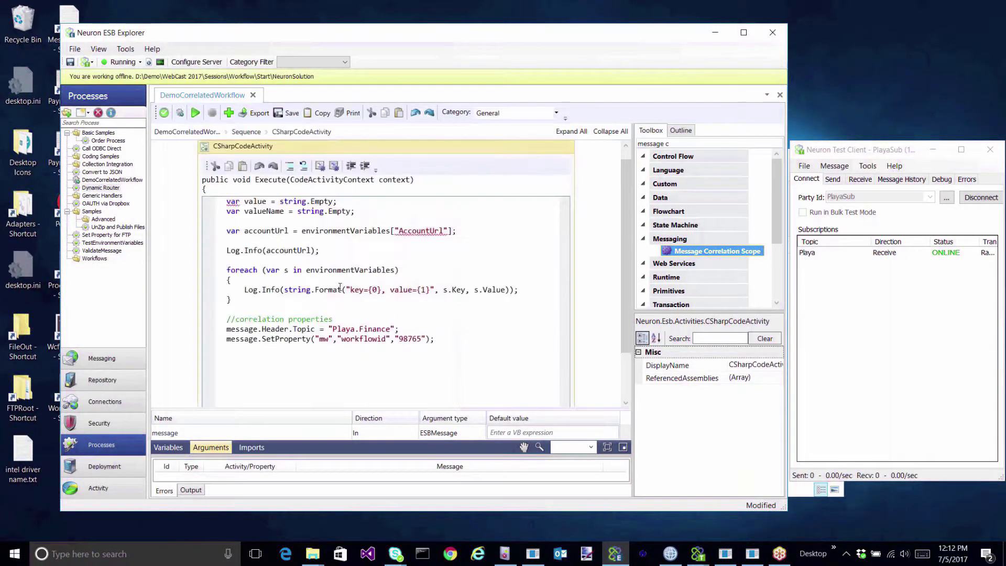
drag(460, 344, 226, 329)
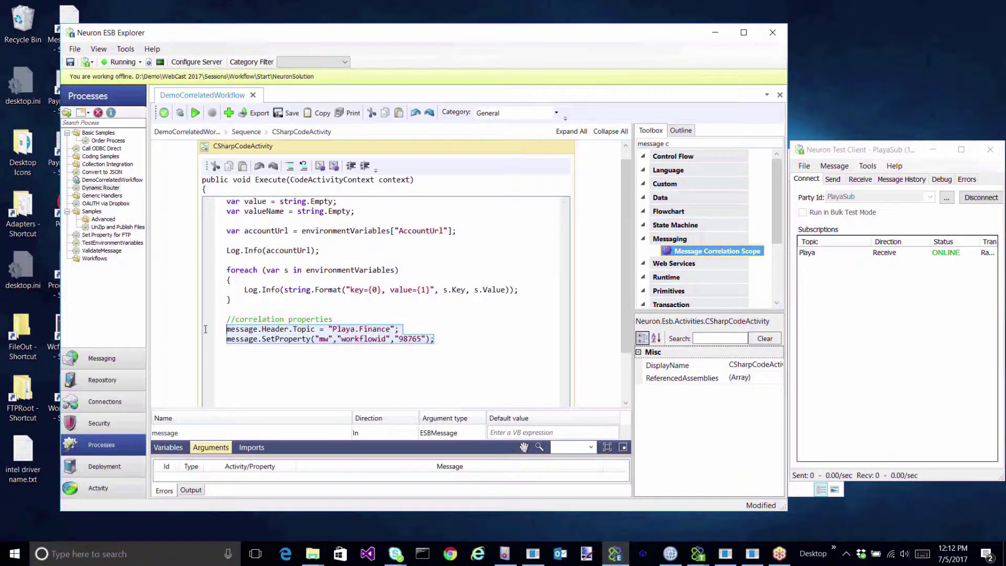
click(246, 132)
drag(367, 290, 386, 392)
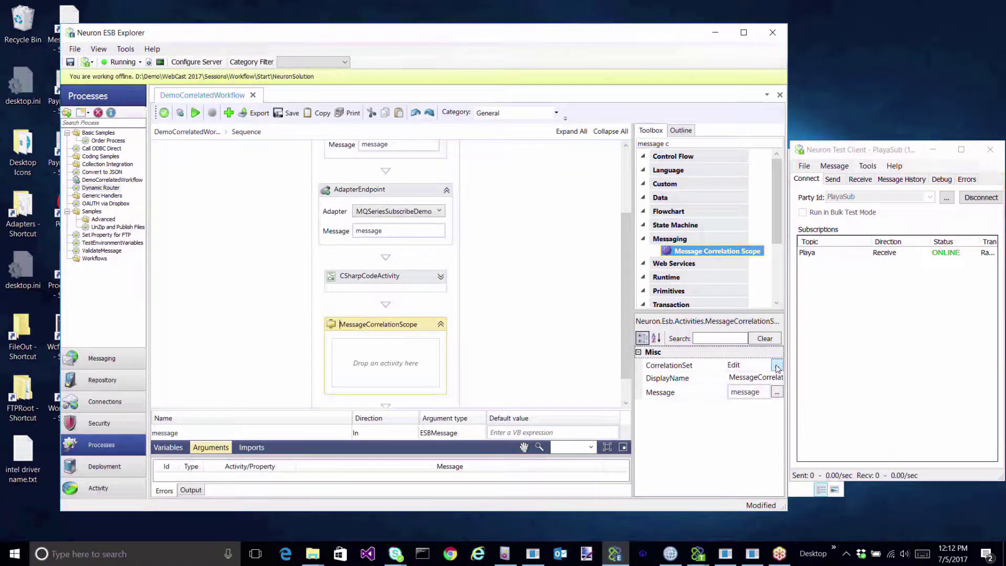
Build the correlation set from custom property mw.workflowid plus the Topic header, and save it.
click(777, 366)
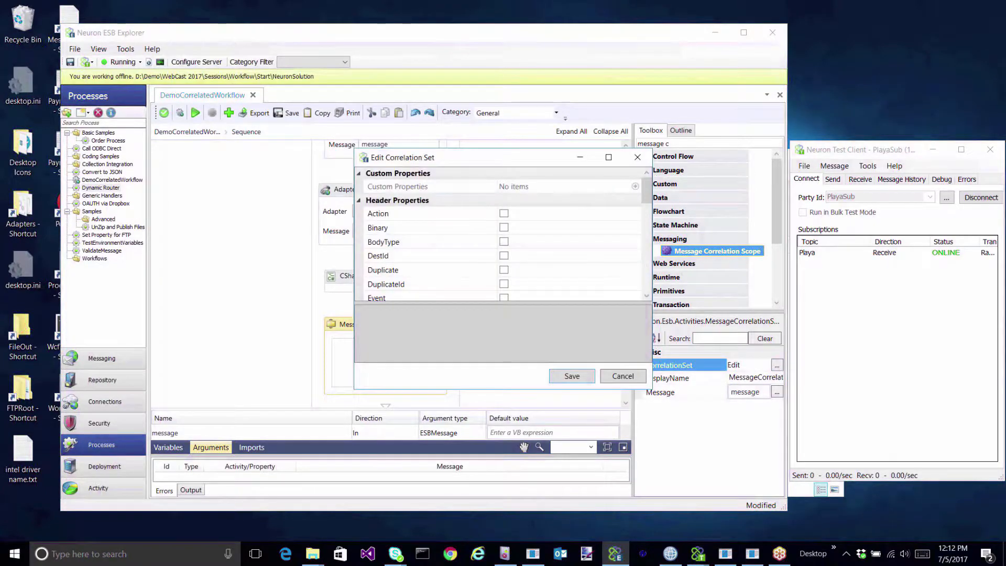
drag(461, 154, 373, 158)
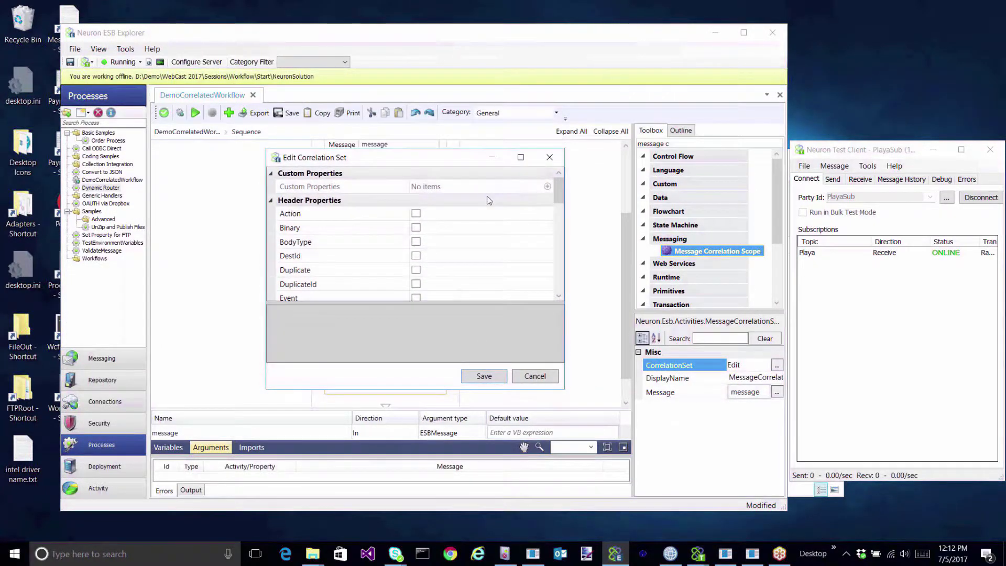
click(547, 186)
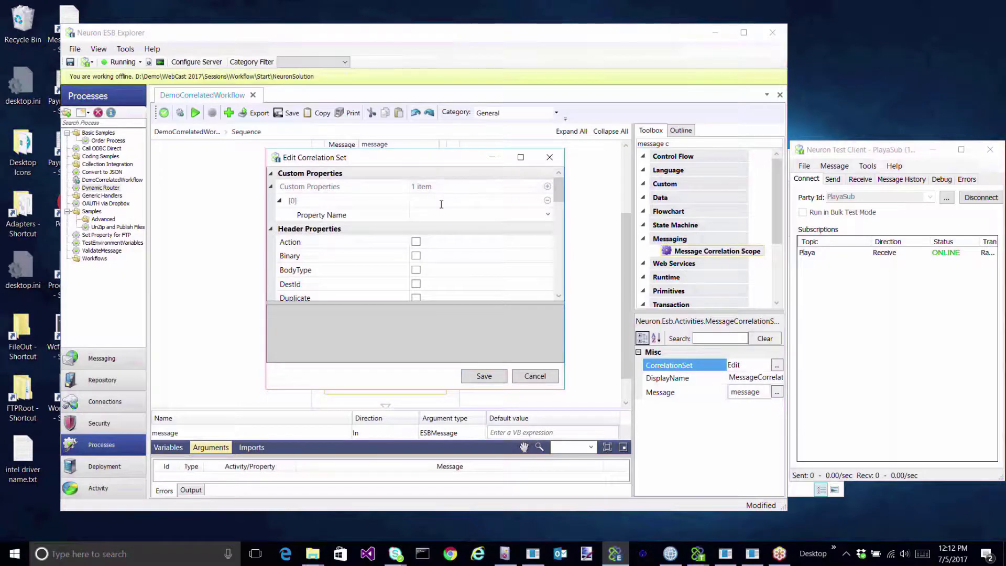
click(444, 213)
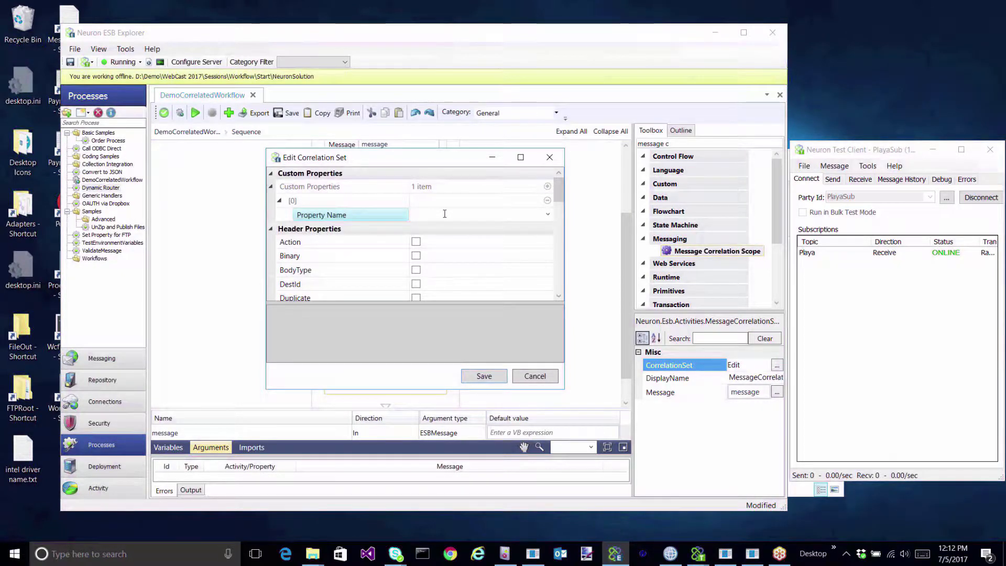
text(mw.workflowid)
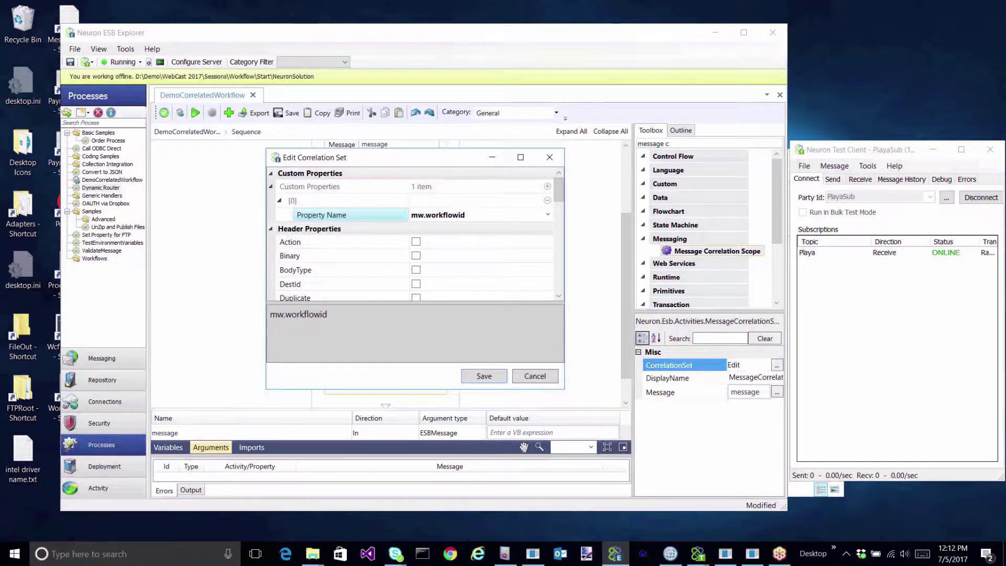
drag(560, 196, 584, 257)
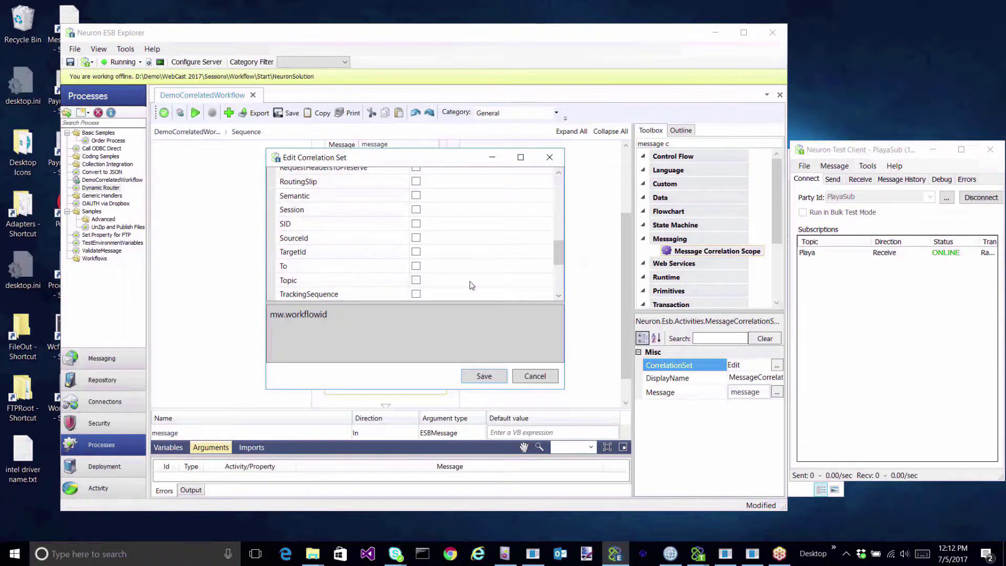
click(417, 281)
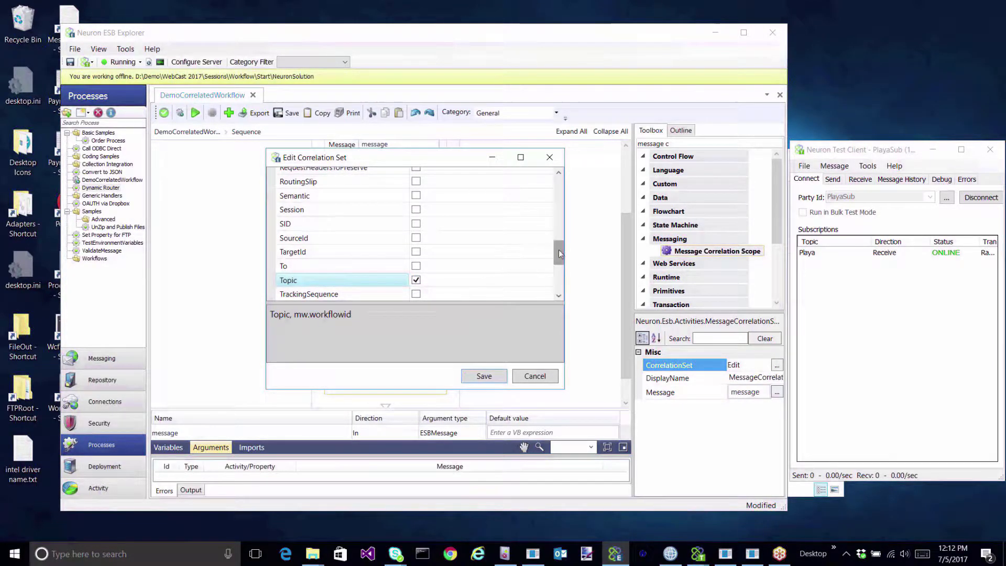
drag(559, 250, 565, 283)
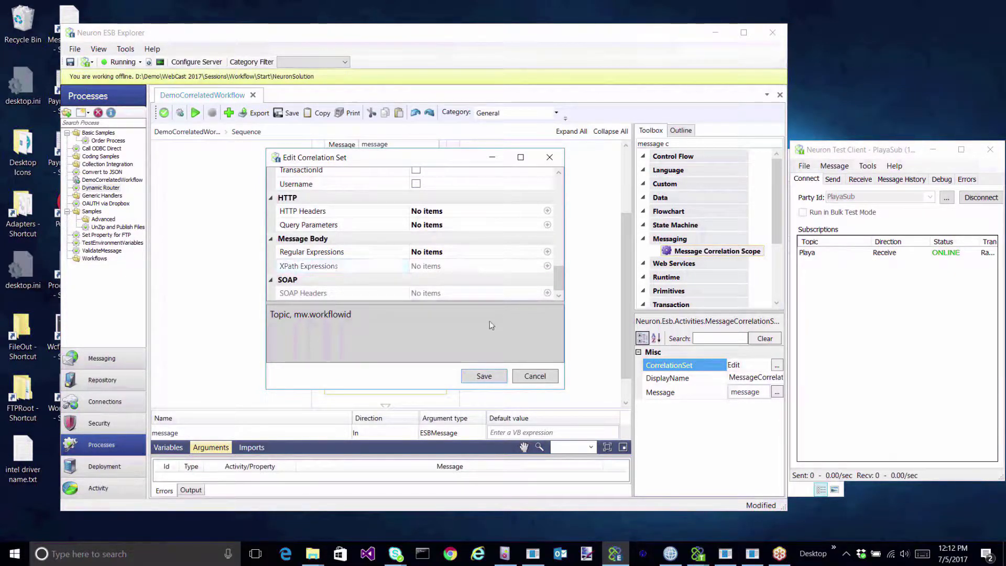
click(479, 377)
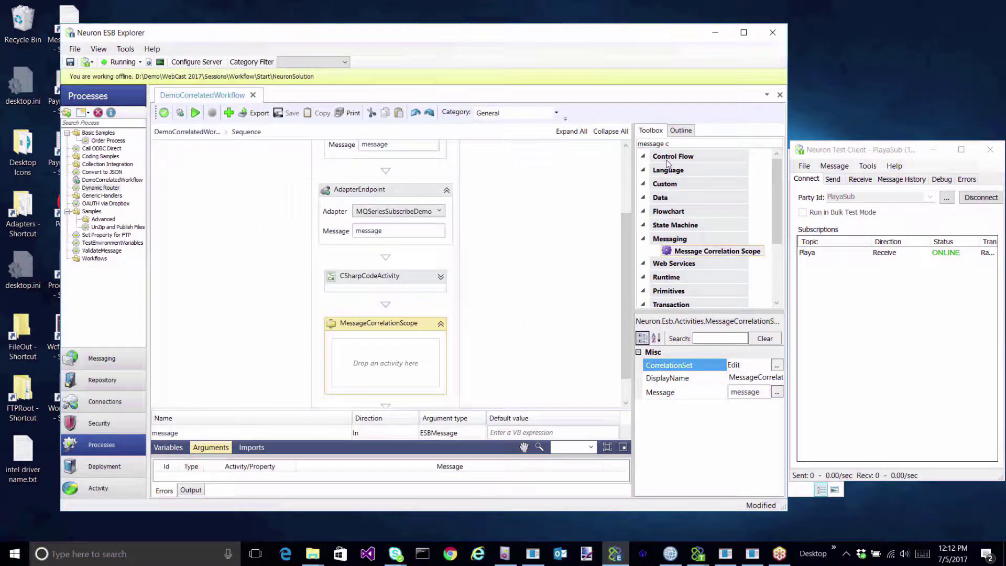
Search the Toolbox for 'rec' and drop a Receive Message activity into the MessageCorrelationScope.
click(672, 144)
text(rec)
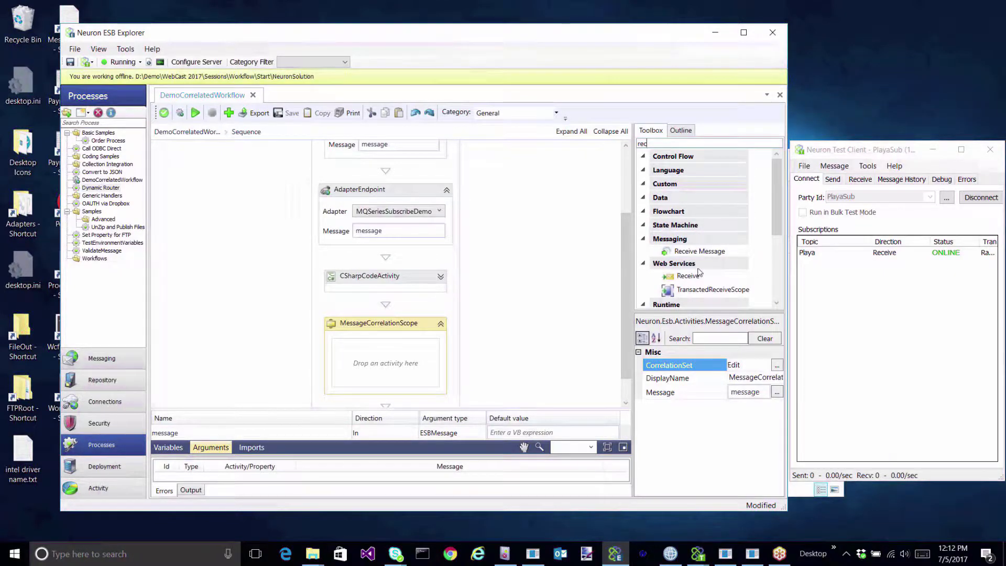
drag(691, 251, 391, 375)
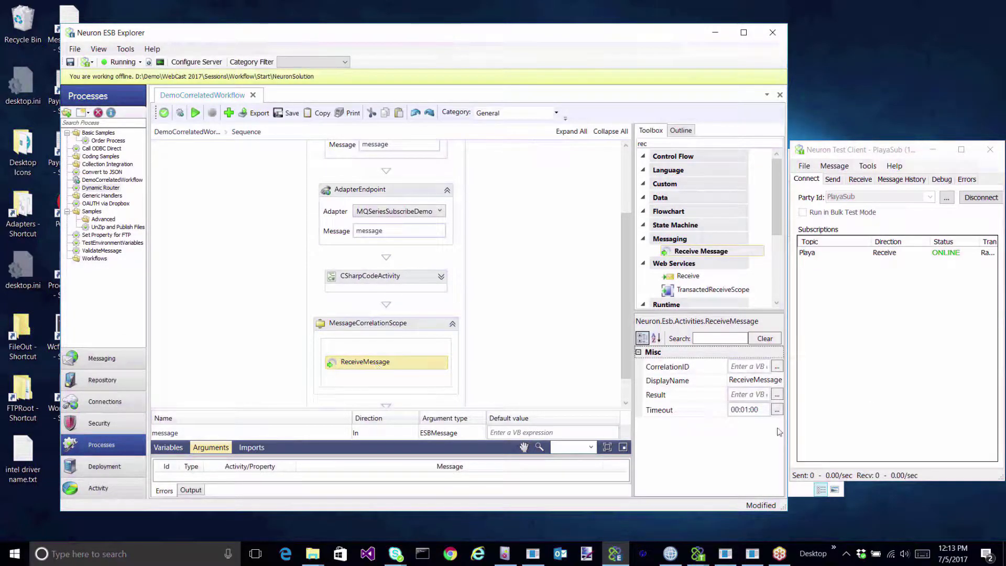
click(743, 396)
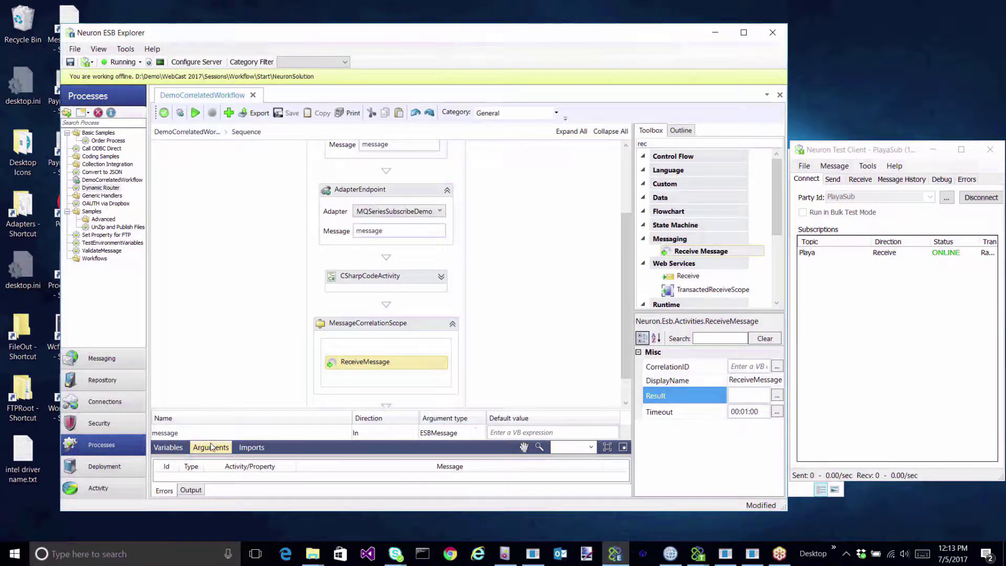
Create a workflow variable paymentMsg of type Neuron.Esb.ESBMessage.
click(168, 446)
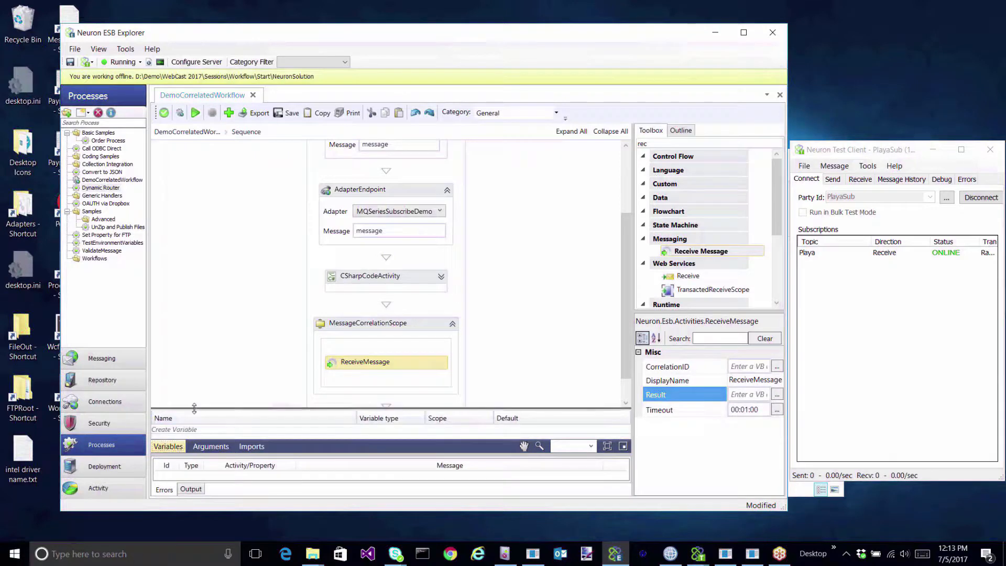
drag(194, 408, 195, 343)
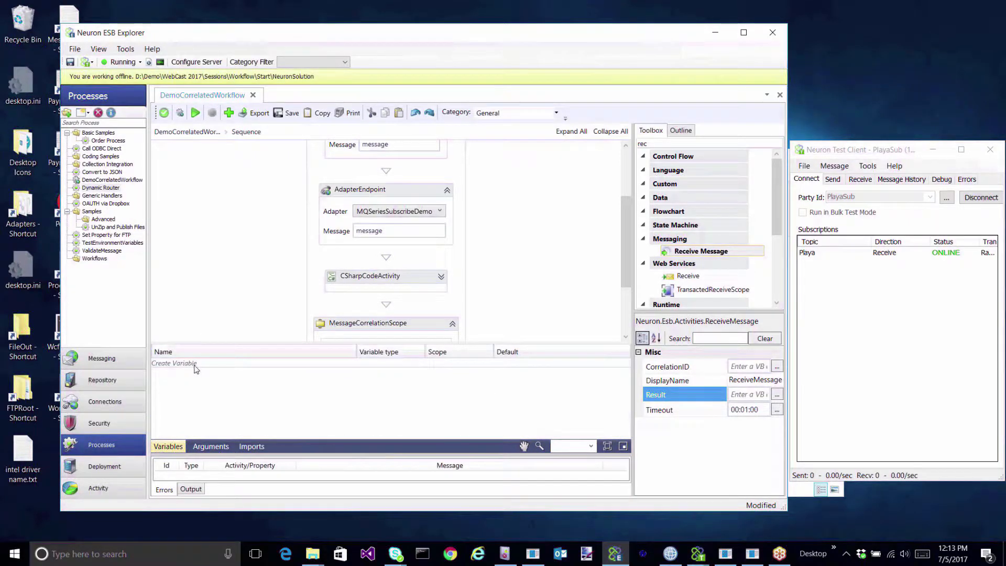
click(195, 366)
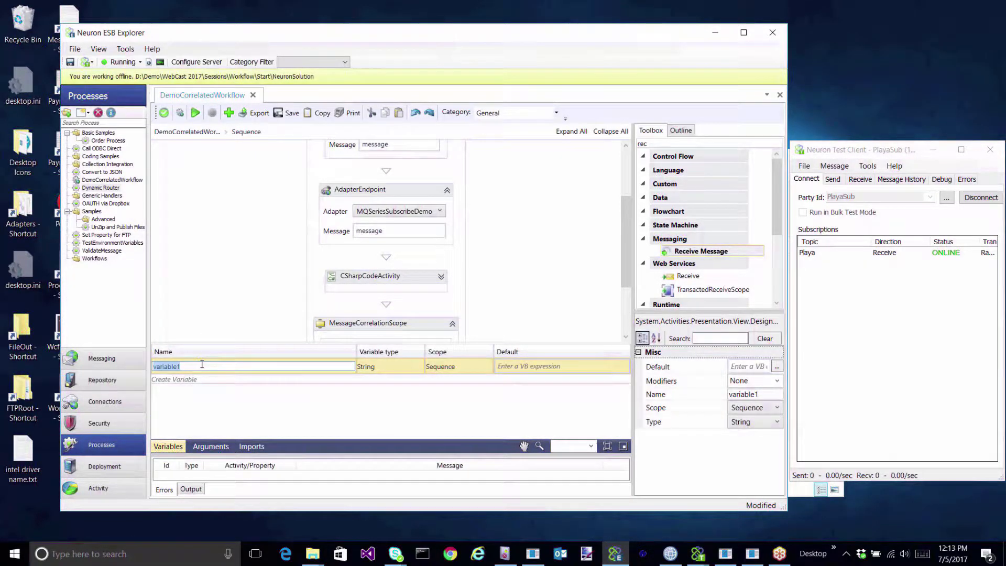
text(paymentMsg)
click(395, 369)
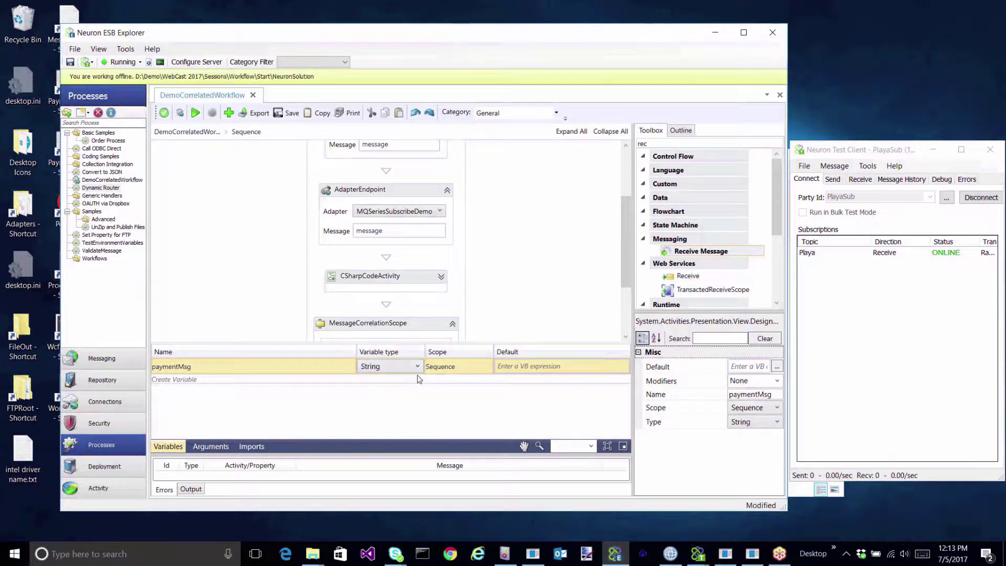
click(418, 367)
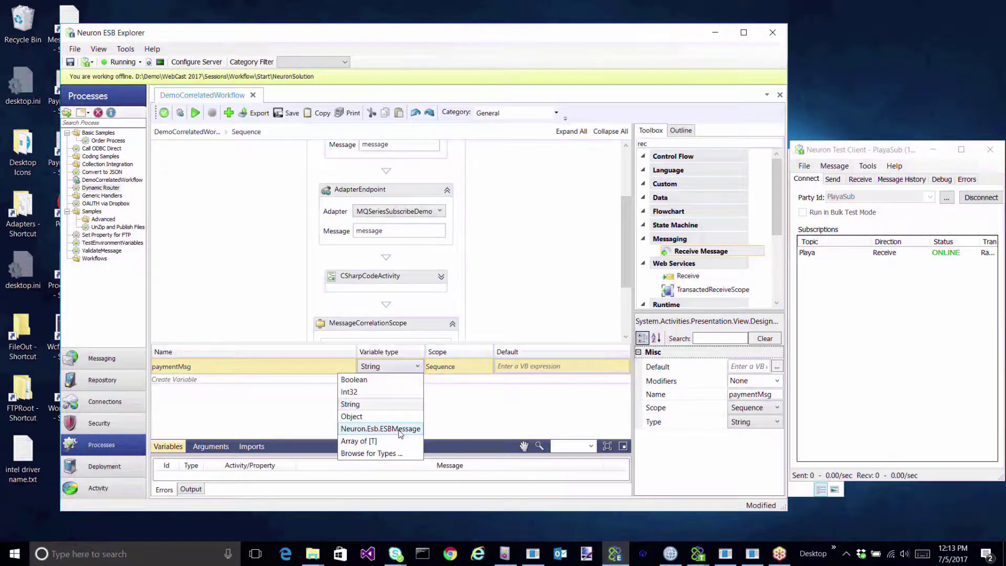
click(387, 428)
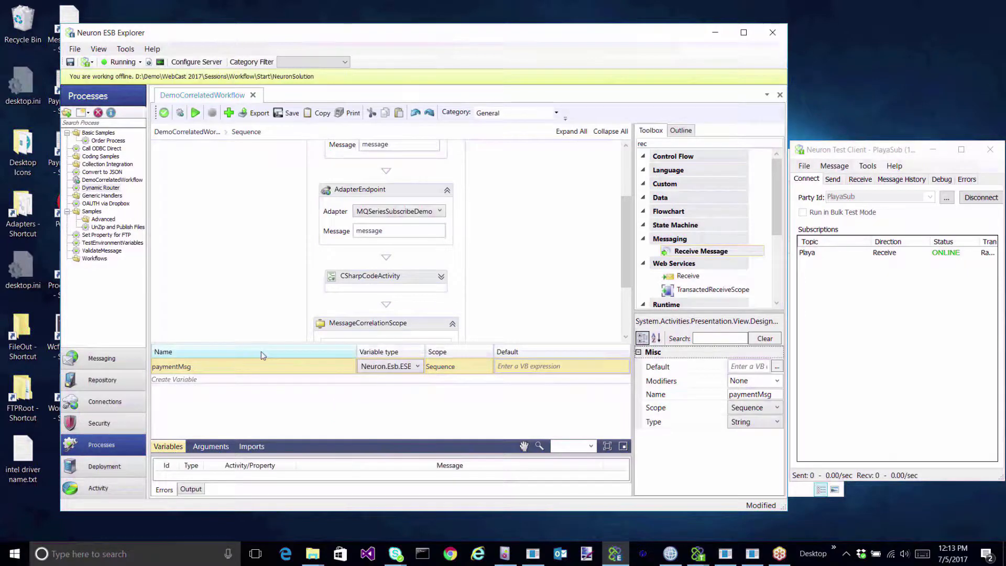
Create a second variable paymentResponseMsg of type Neuron.Esb.ESBMessage.
click(244, 380)
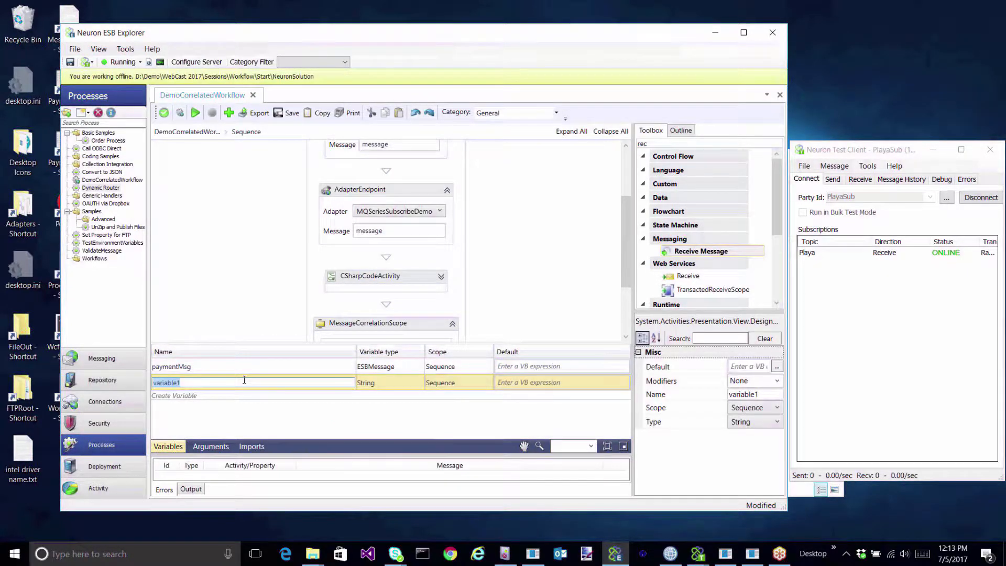
text(pyMsg)
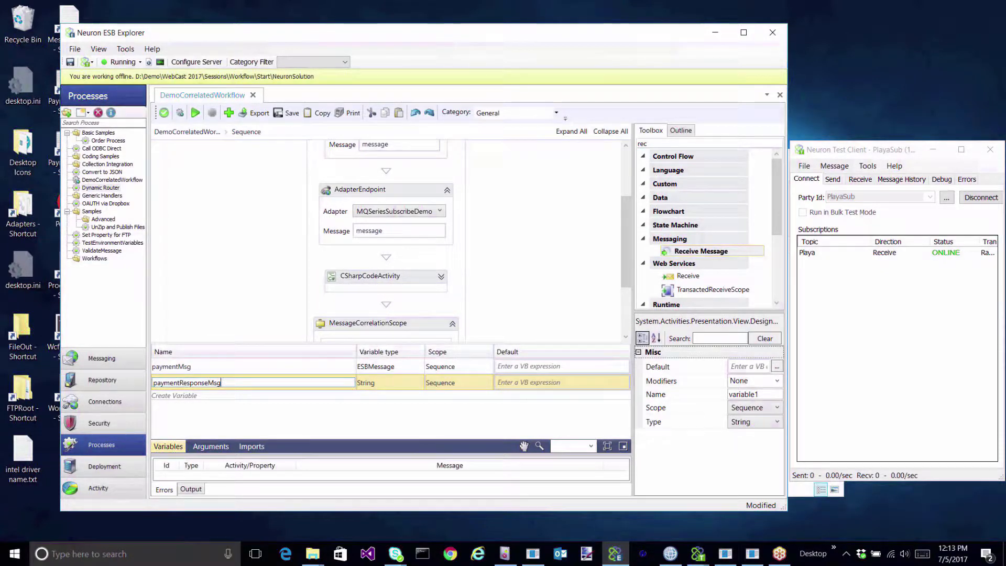
click(407, 382)
click(417, 383)
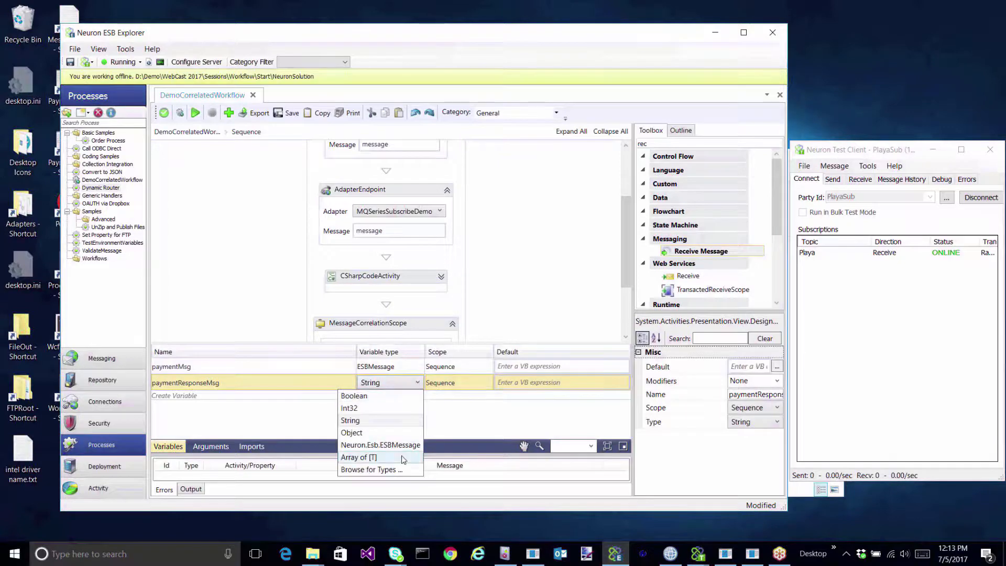
click(402, 447)
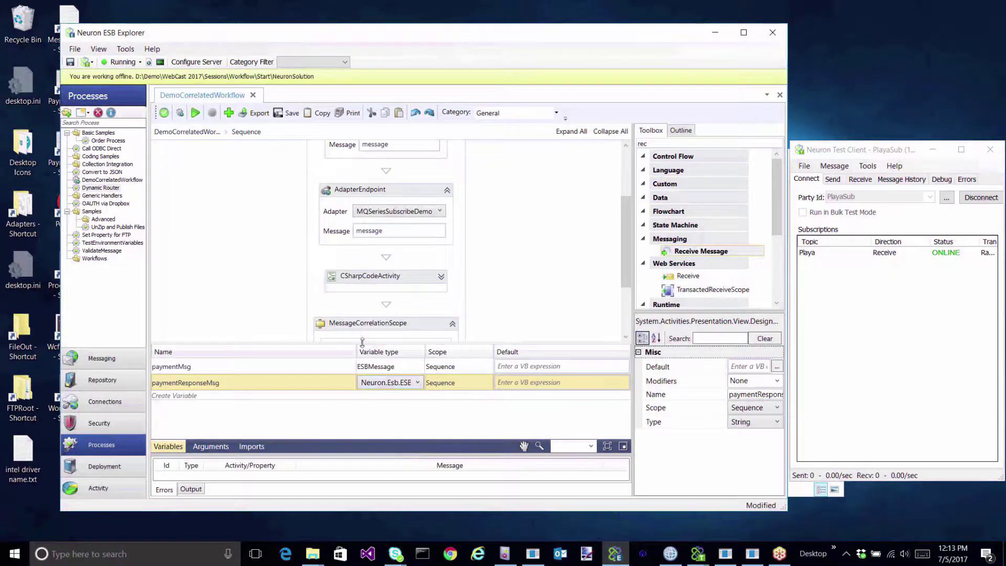
drag(336, 346, 335, 414)
Set the ReceiveMessage activity's CorrelationID to correlationId.
click(381, 363)
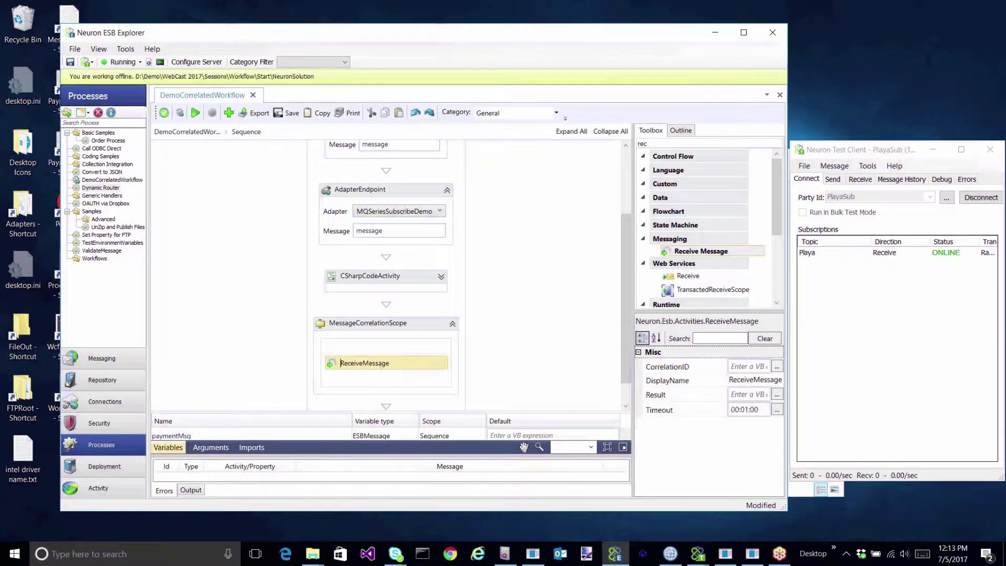
click(745, 368)
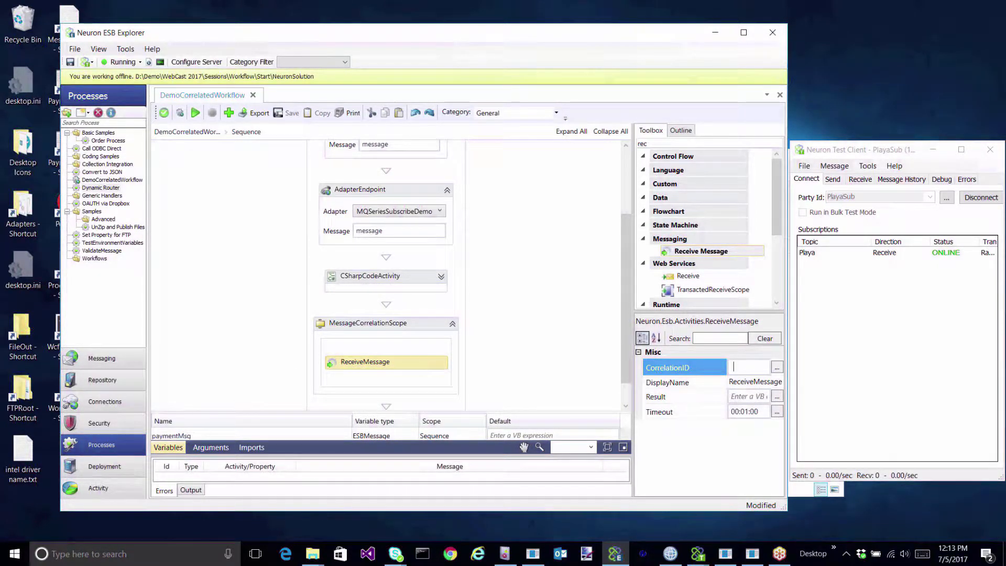
text(correlationId)
click(778, 367)
drag(467, 263, 380, 261)
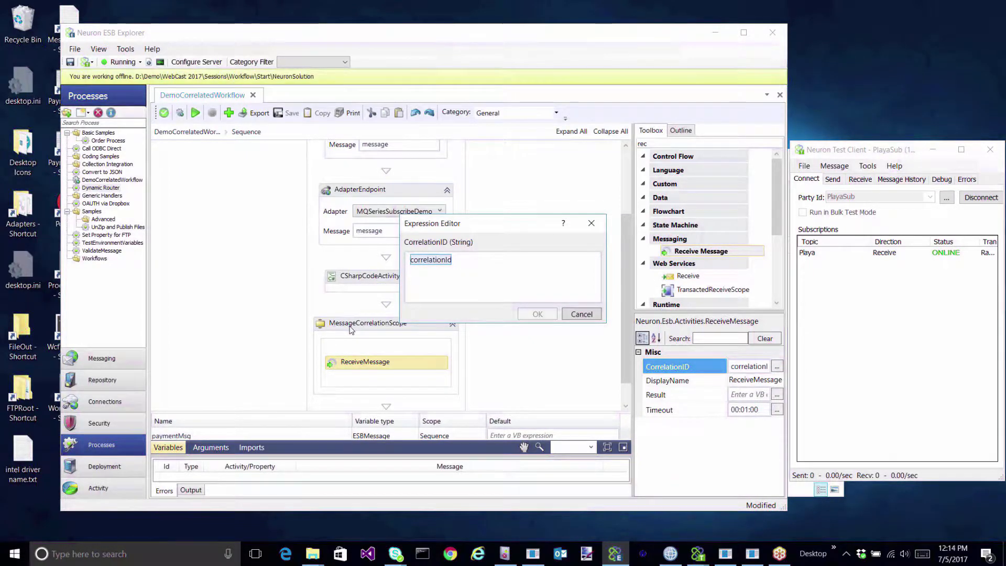
click(578, 316)
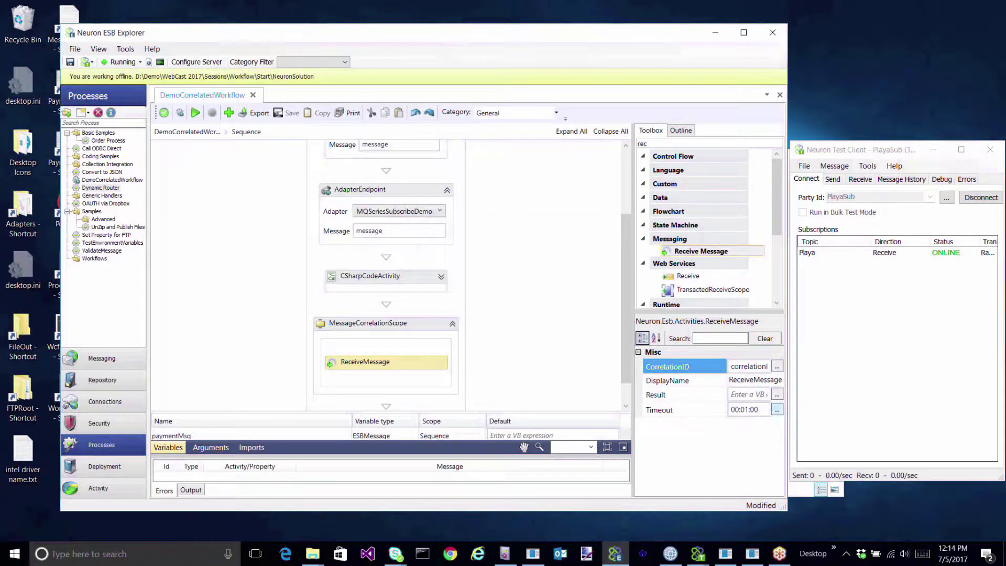
Set the ReceiveMessage Result to paymentMsg in the Expression Editor.
click(744, 395)
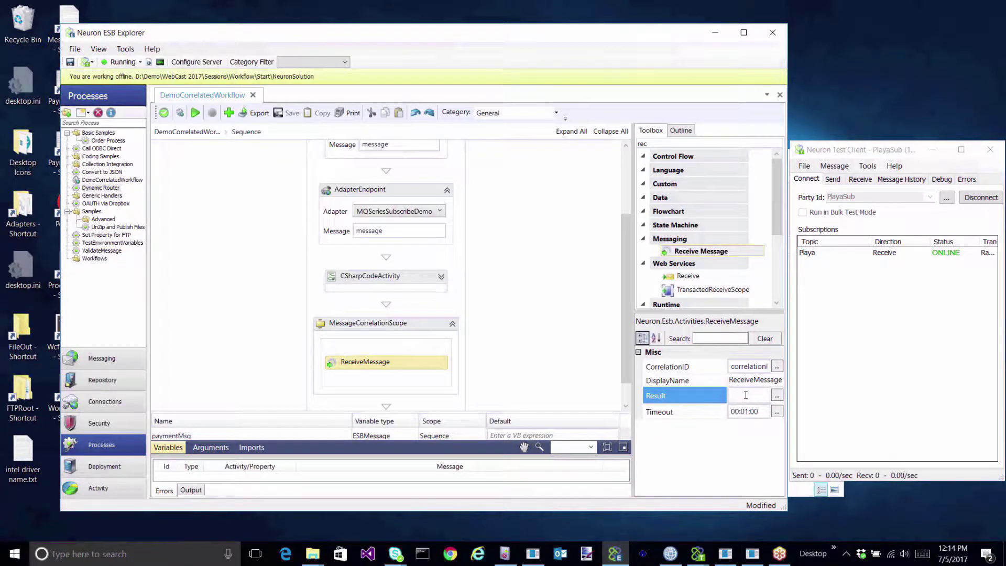
text(payment)
click(780, 398)
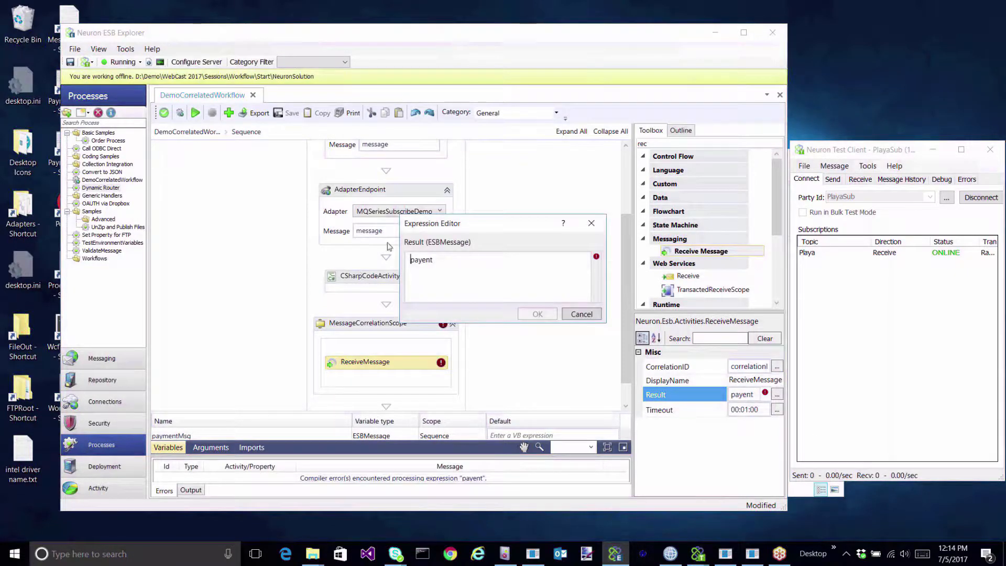
drag(434, 260, 406, 255)
text(paymentMsg)
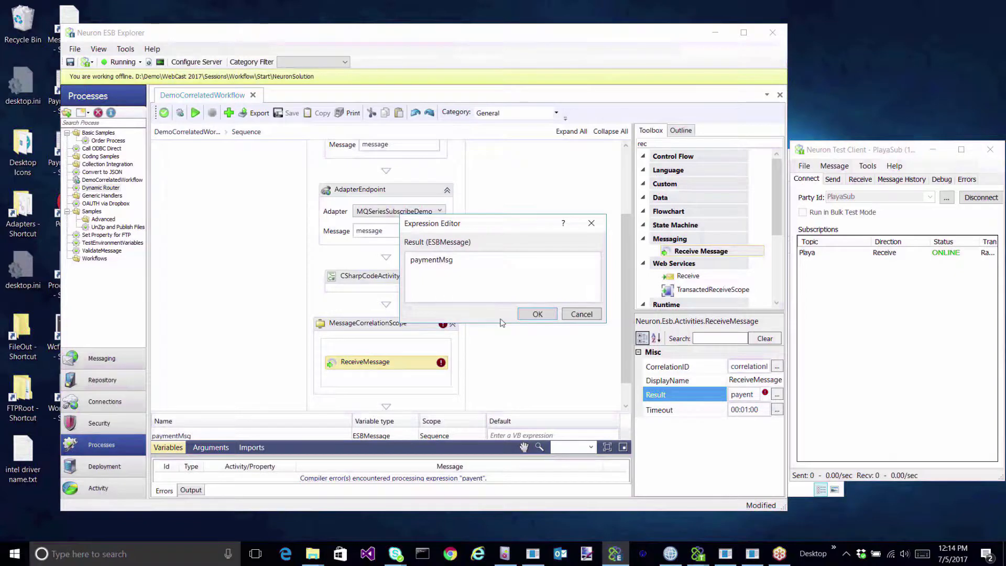
click(536, 314)
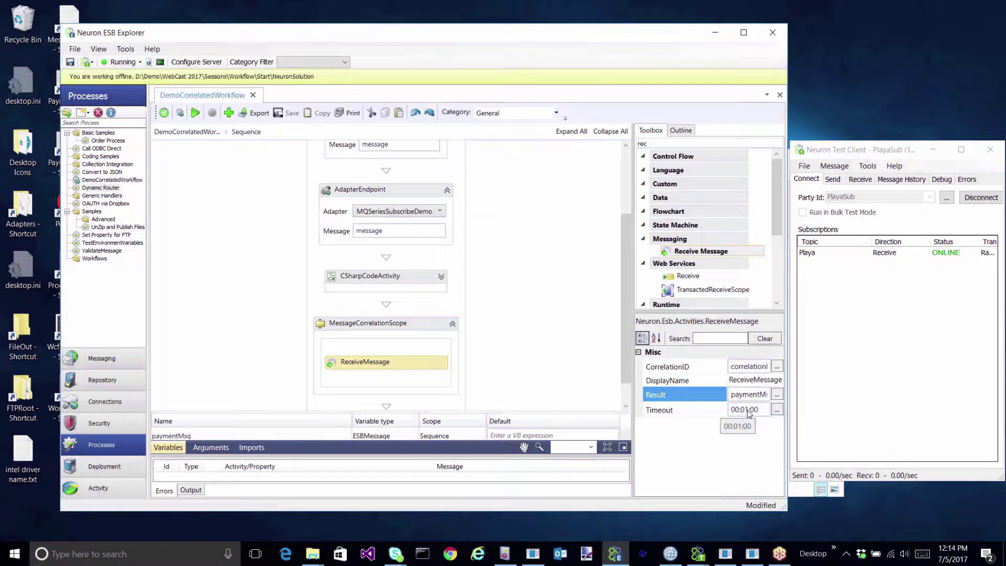
Change the ReceiveMessage Timeout to 00:10:00.
click(750, 411)
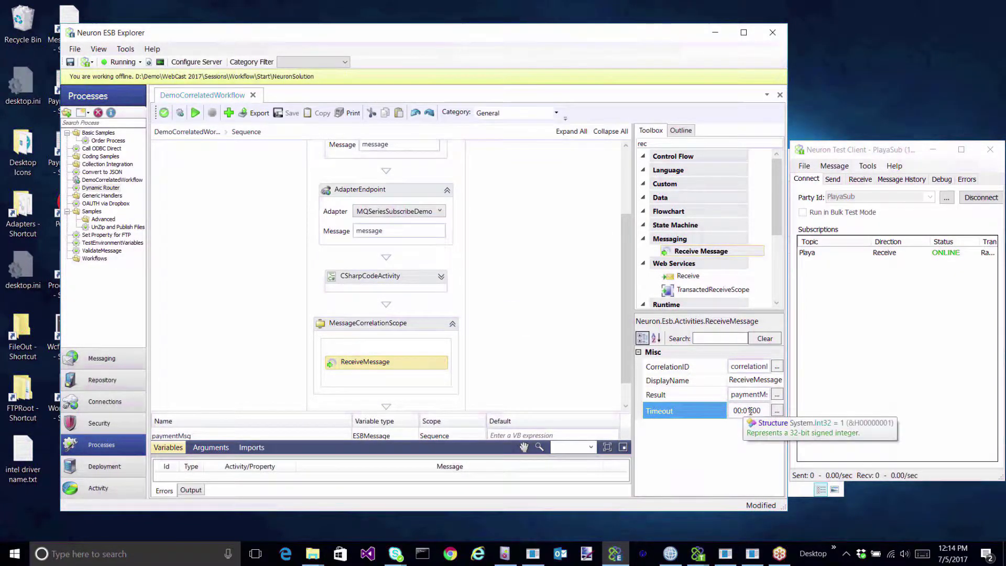
click(752, 411)
key(BackSpace)
key(BackSpace)
text(1)
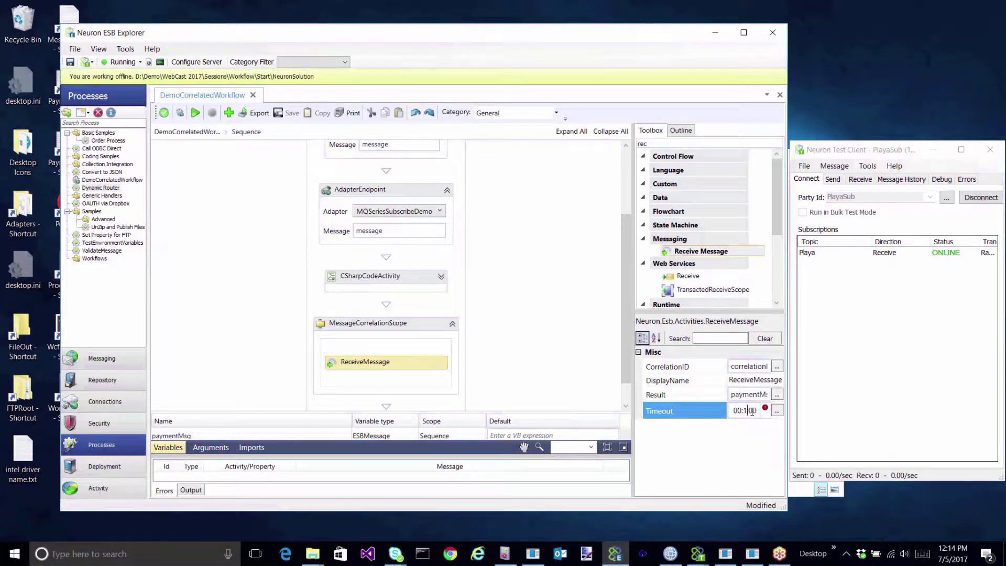
text(0)
scroll(512, 332, down, 1)
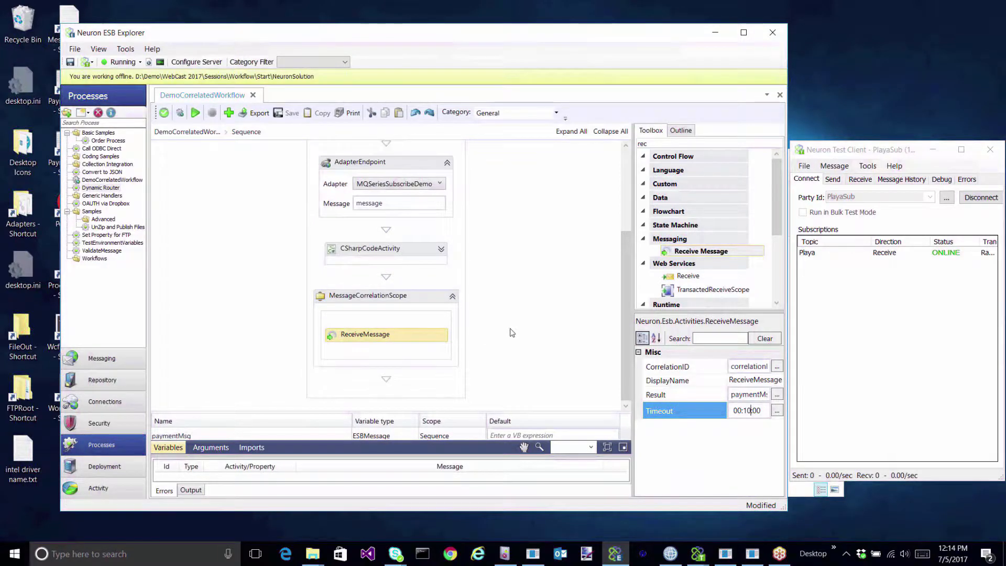
click(722, 143)
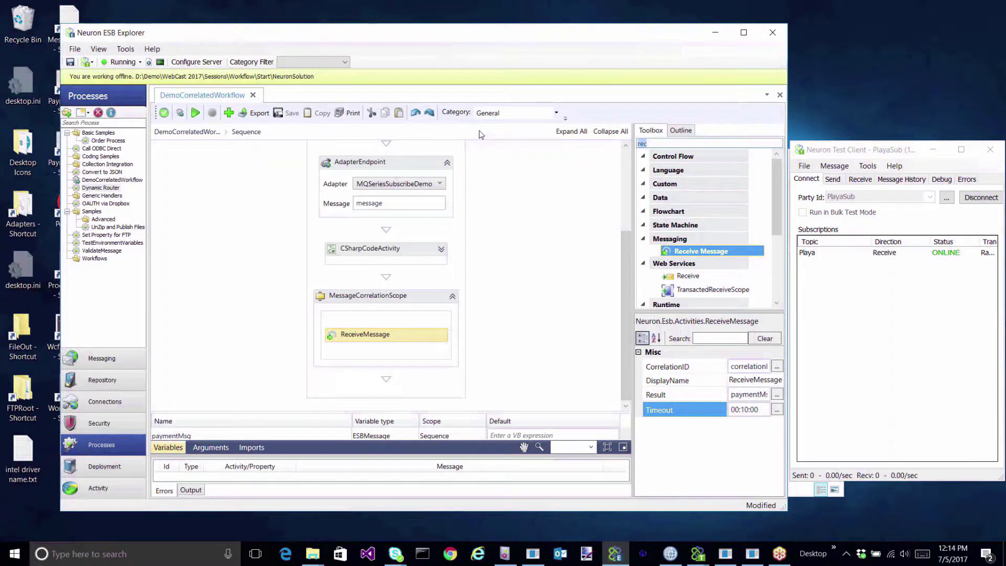
Add an If activity below the scope with condition paymentMsg.Header.Action.Contains("IService1").
text(if)
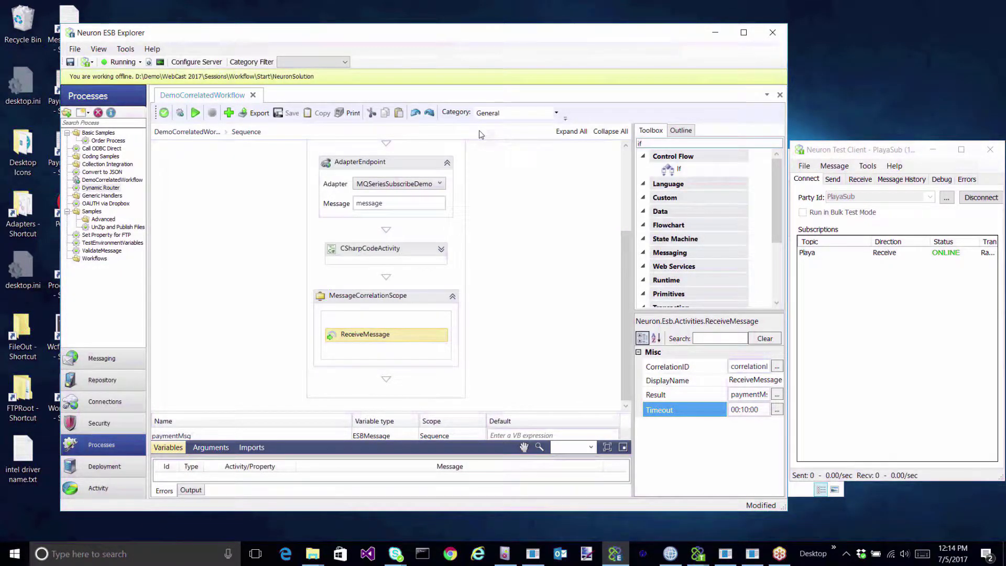
click(681, 170)
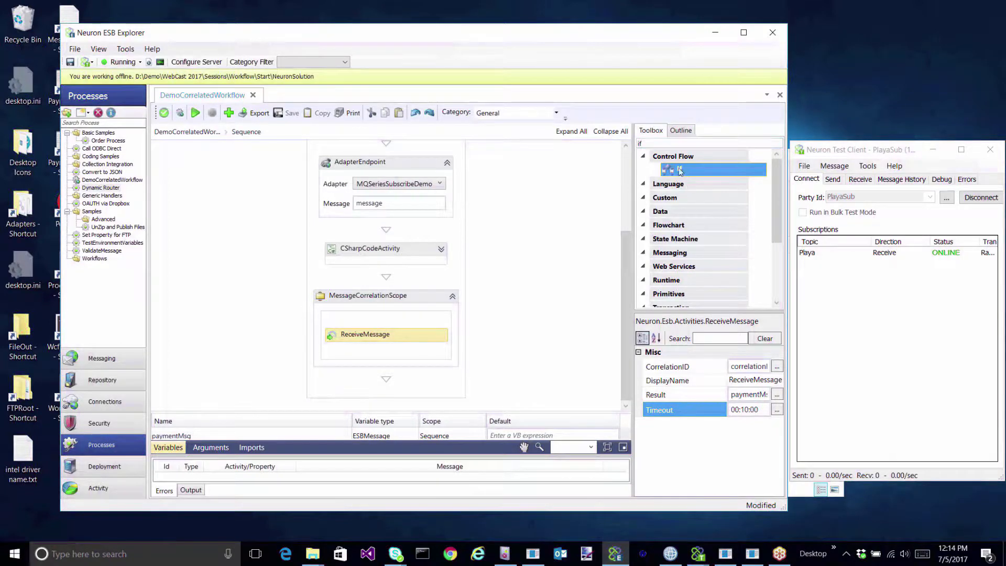
drag(690, 173, 380, 383)
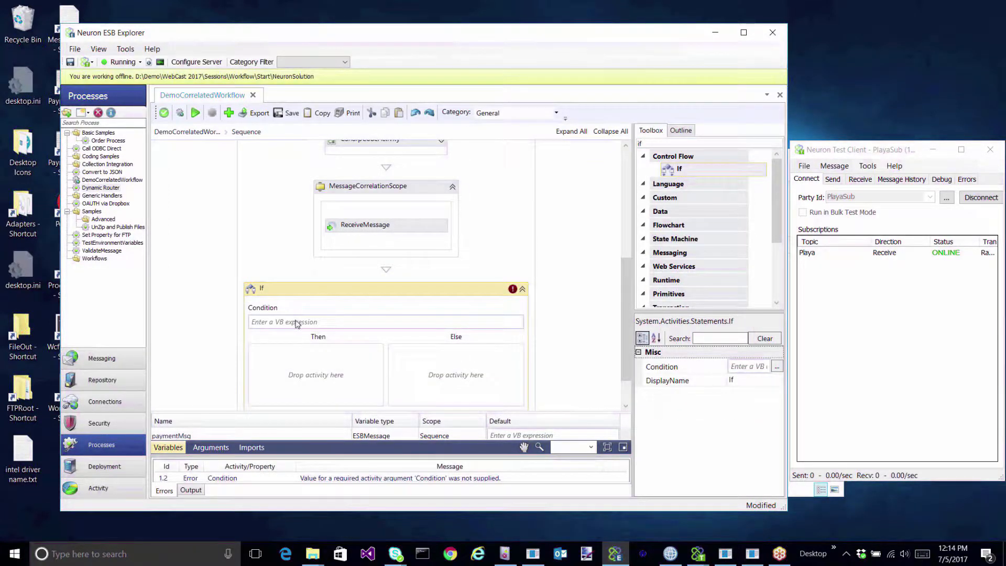
click(295, 321)
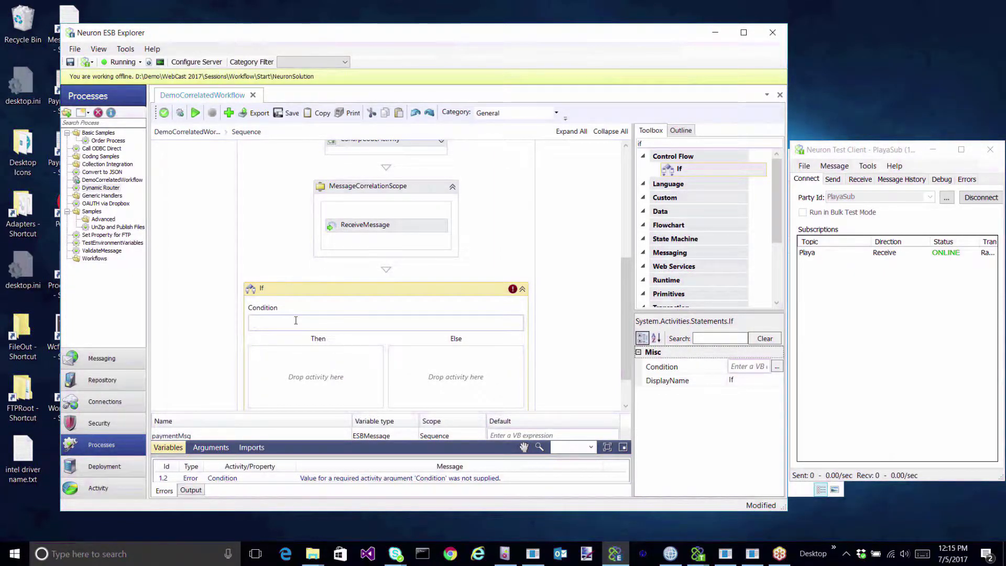
text(paymentMs)
text(.Header.)
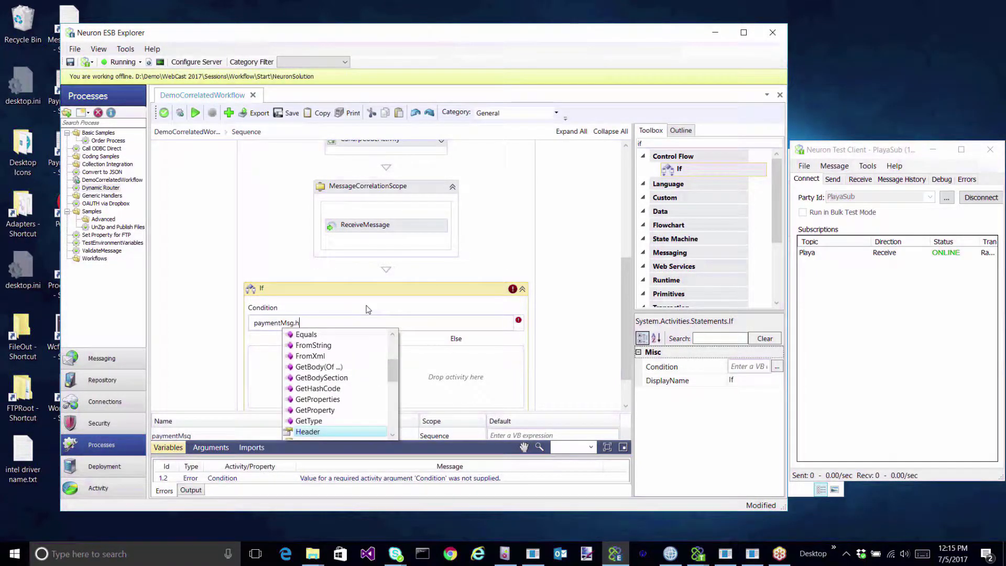
text(Action )
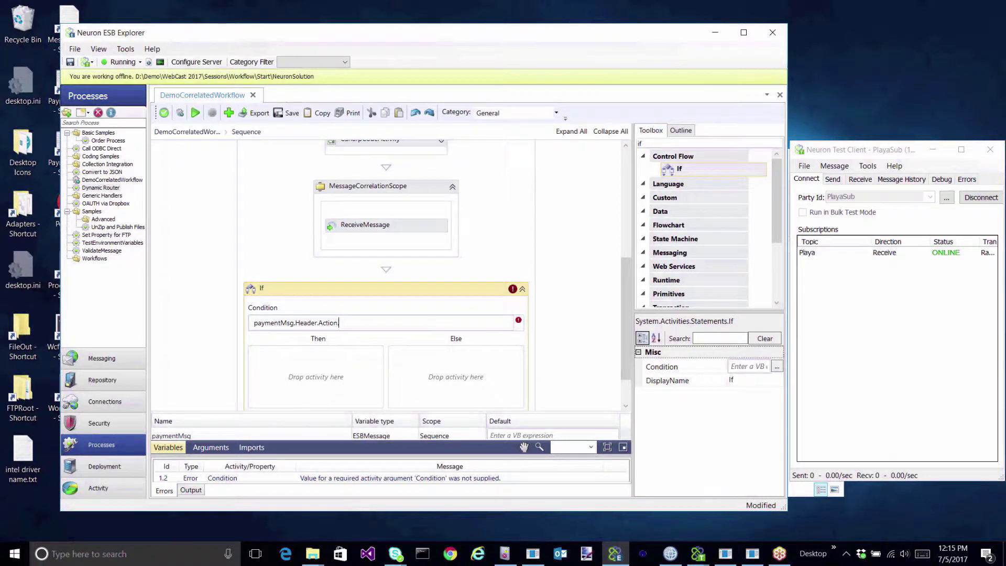
text(.Contains(")
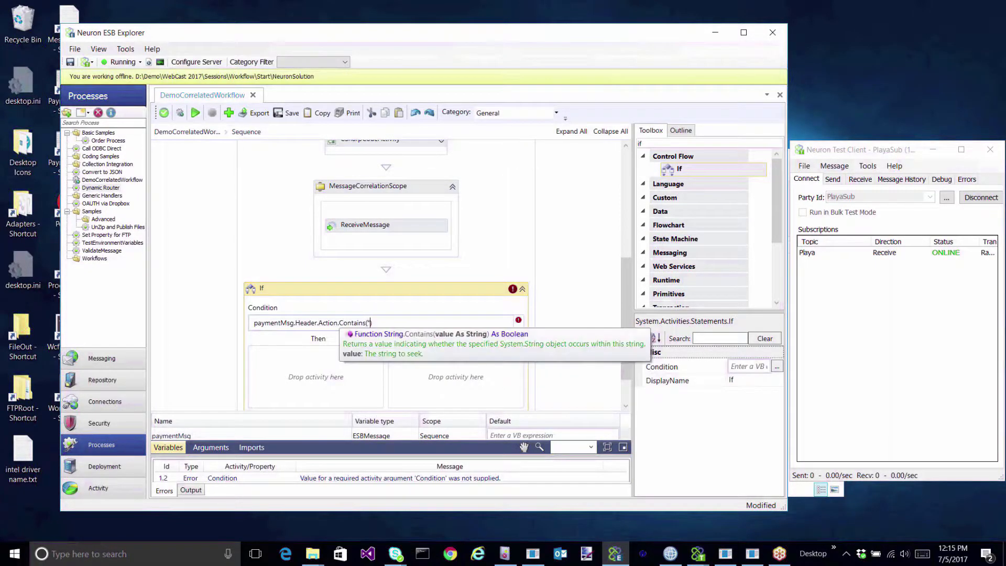
text(IService1")
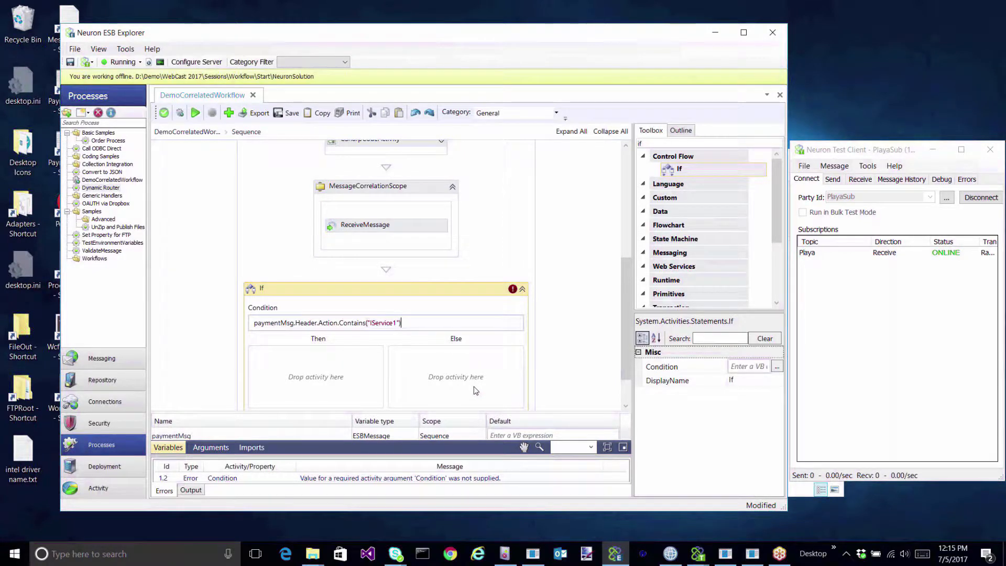
click(703, 143)
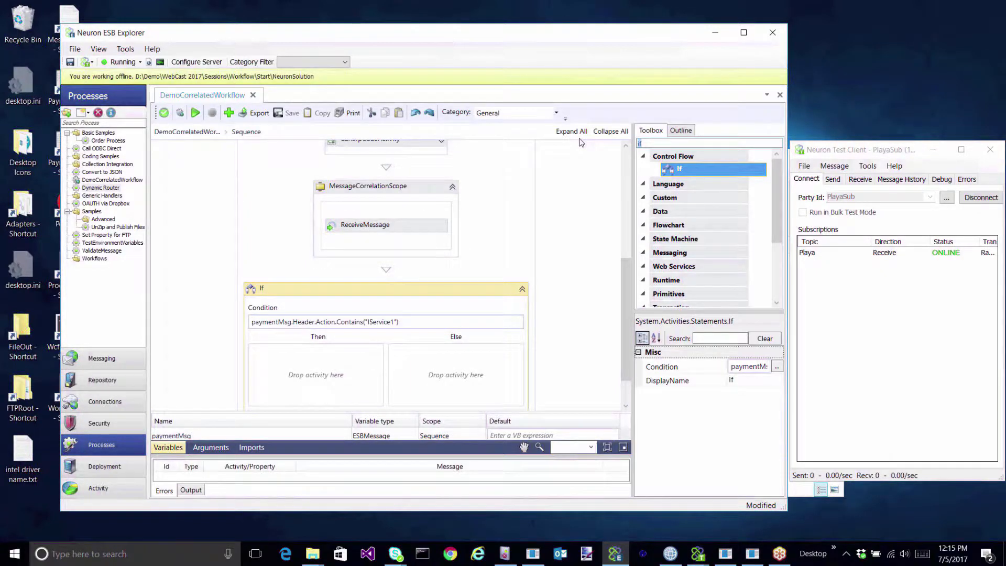
Place Service Endpoint activities in both the Then and Else branches of the If.
text(service)
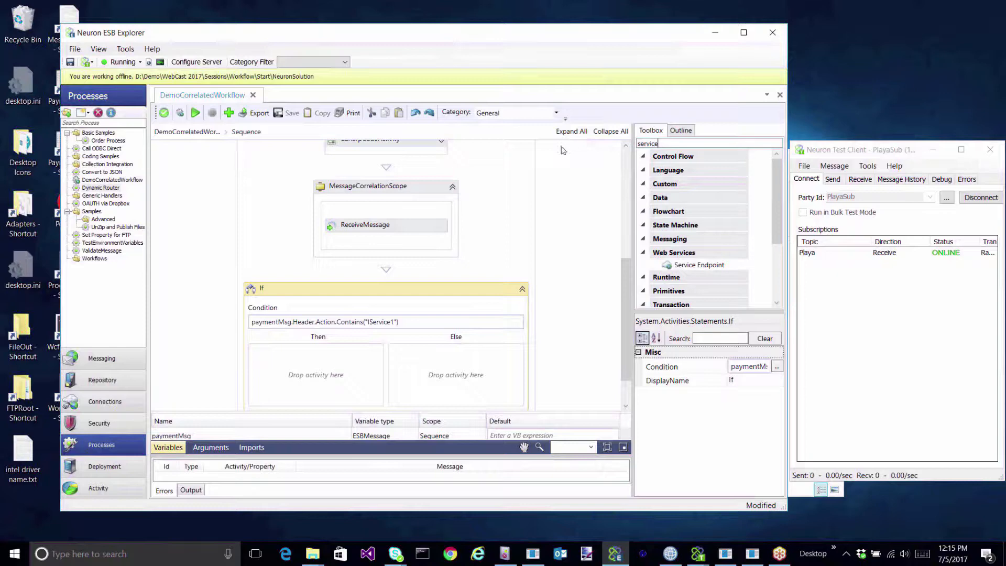
click(706, 267)
drag(707, 267, 340, 373)
drag(676, 266, 492, 373)
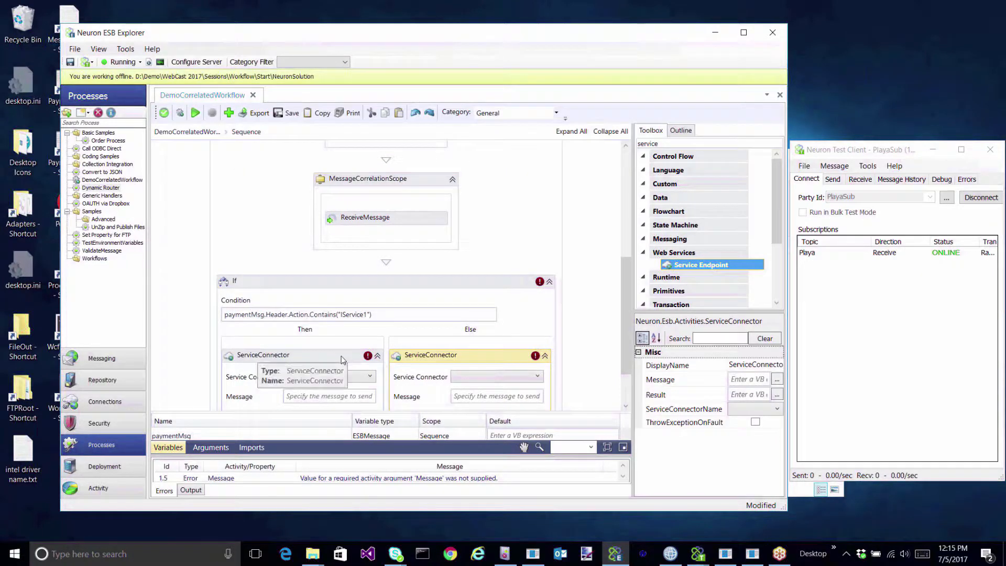
scroll(455, 312, down, 1)
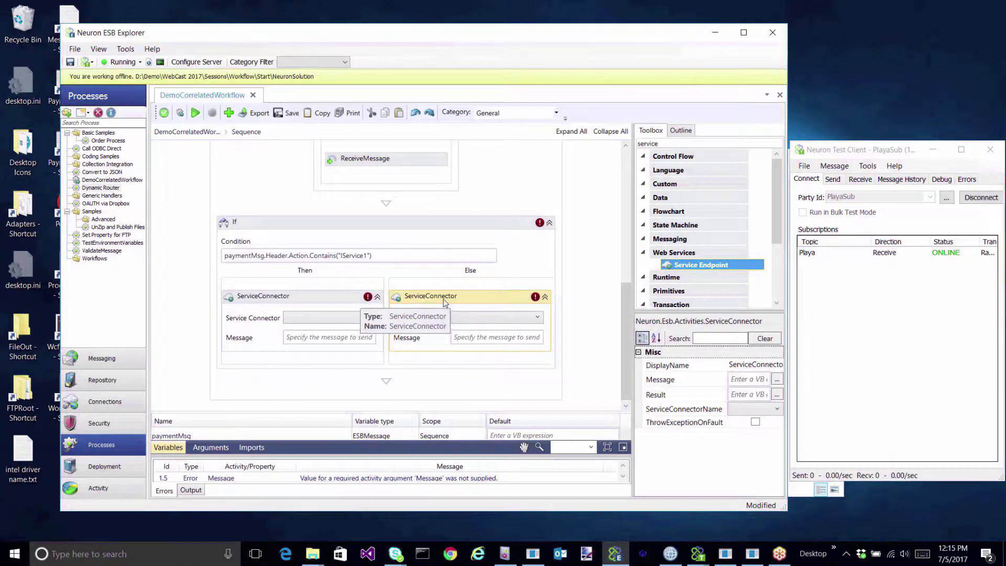
Choose PaymentServiceV1 for Then, PaymentServiceV2 for Else, and enter paymentMsg as Else's Message.
click(347, 324)
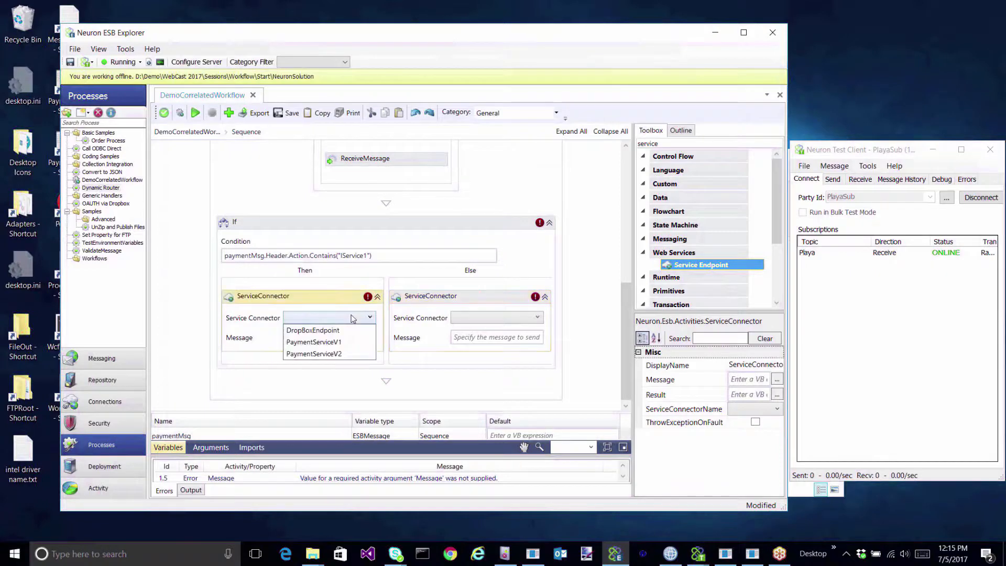
click(351, 344)
click(524, 318)
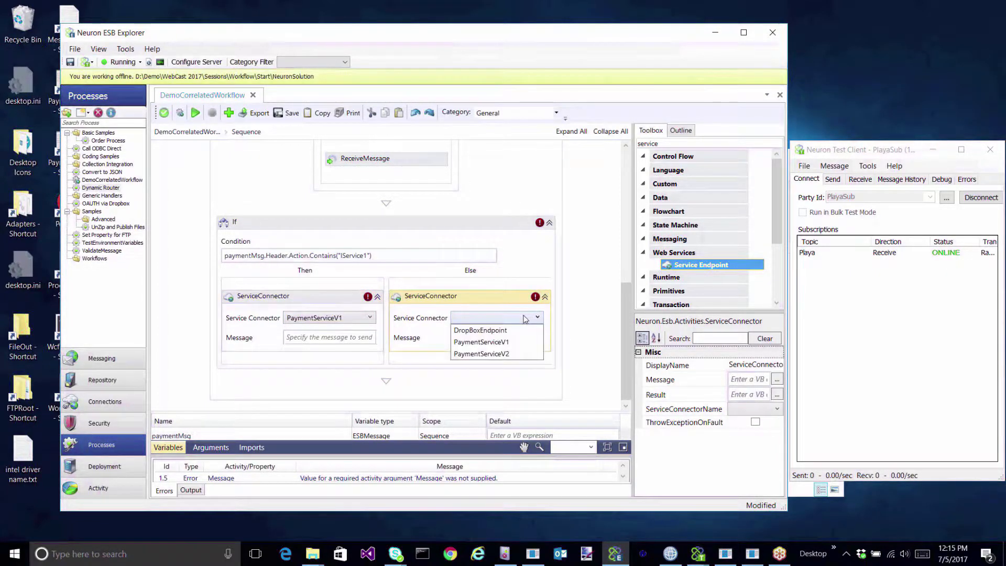
click(506, 355)
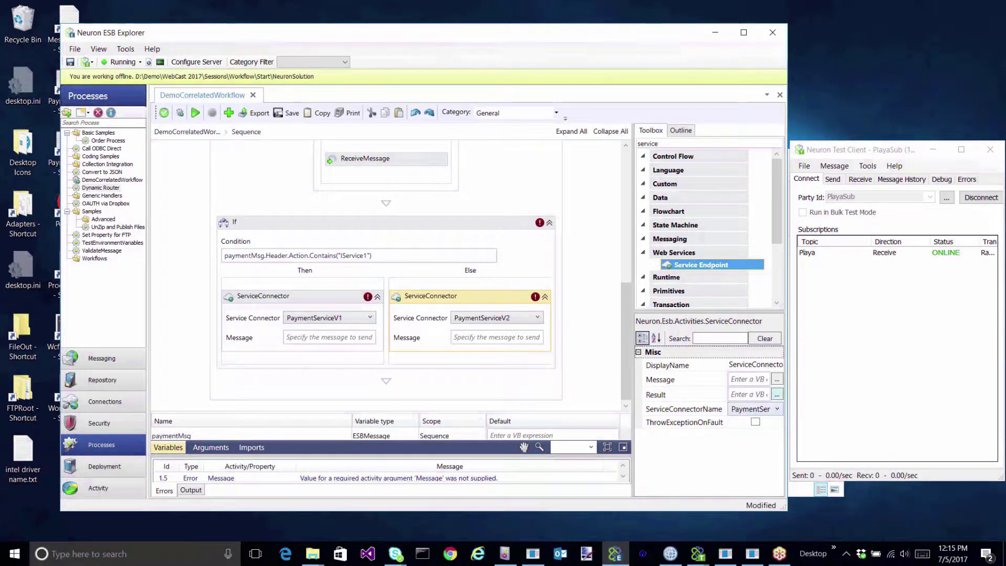
click(744, 380)
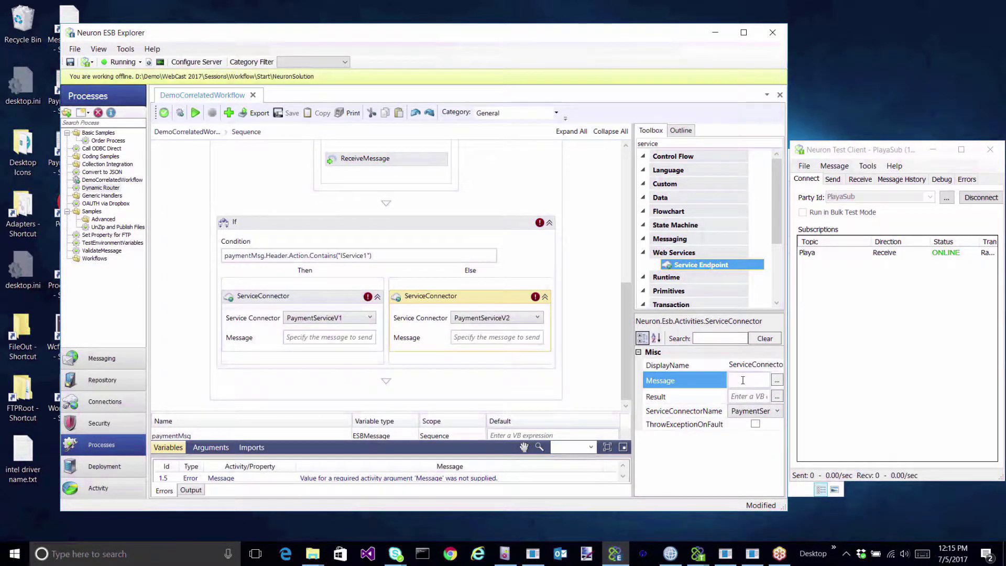
text(paymentMs)
Set the Then connector's Message to paymentMsg as well.
click(444, 297)
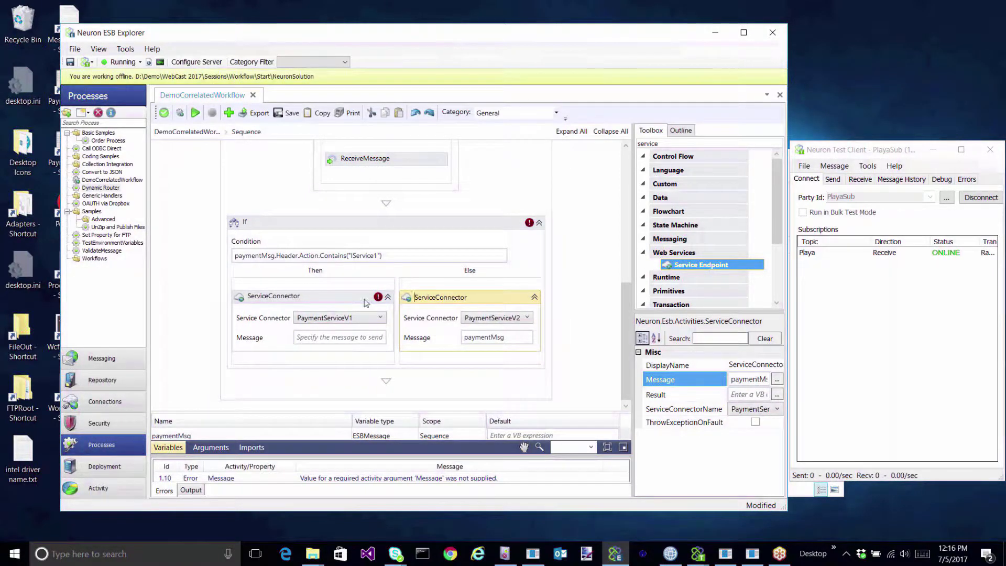
click(295, 297)
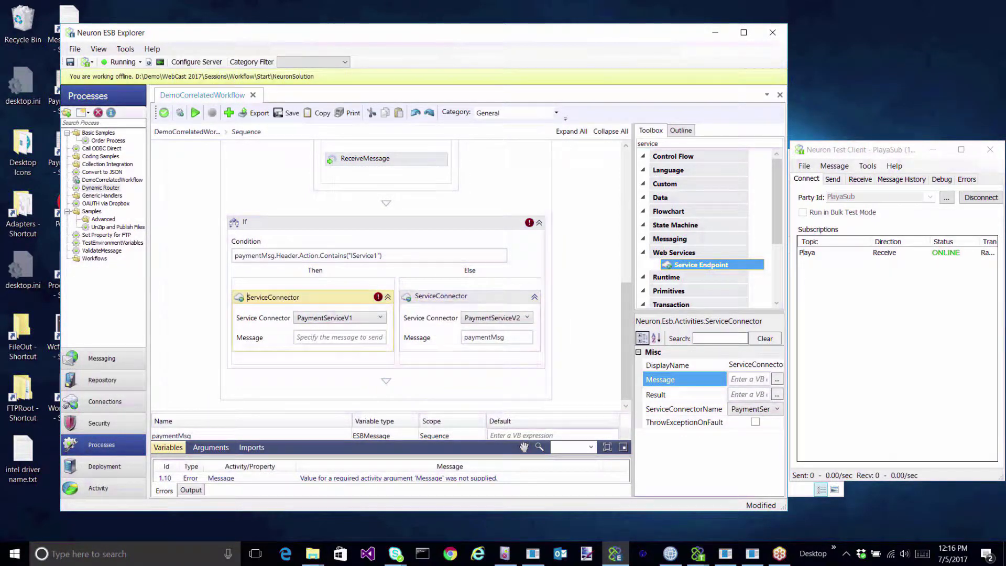
click(738, 383)
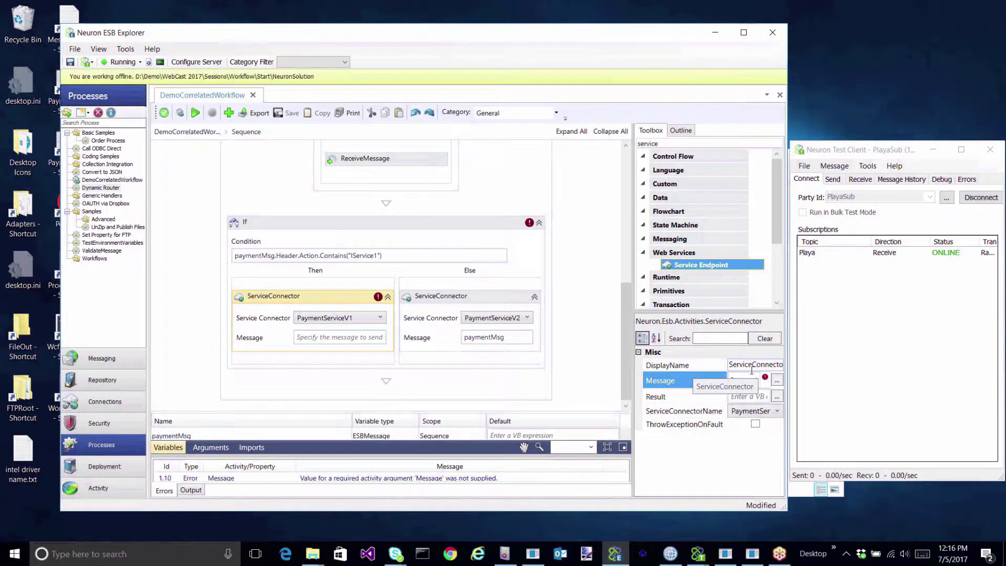
click(777, 380)
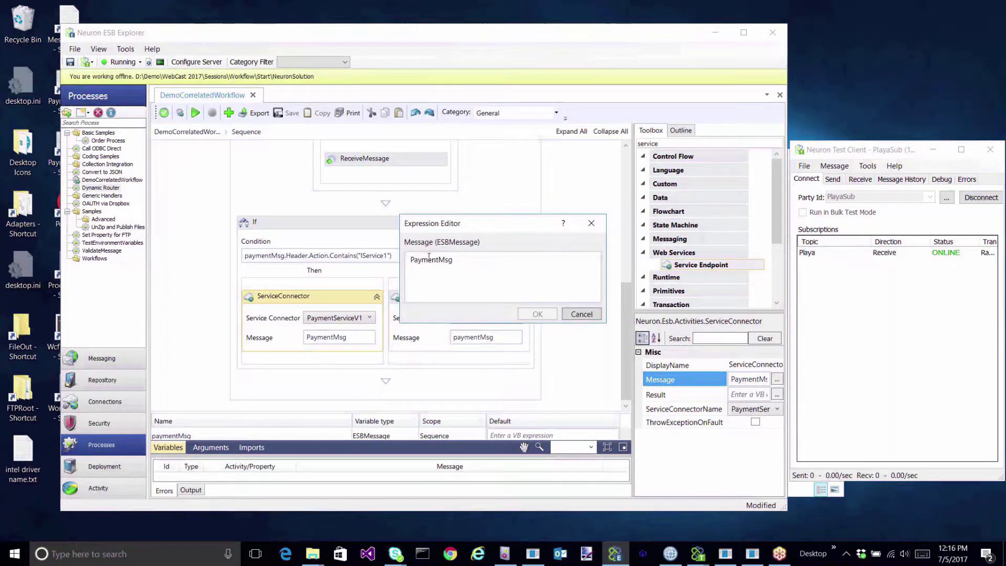
click(415, 259)
key(BackSpace)
text(p)
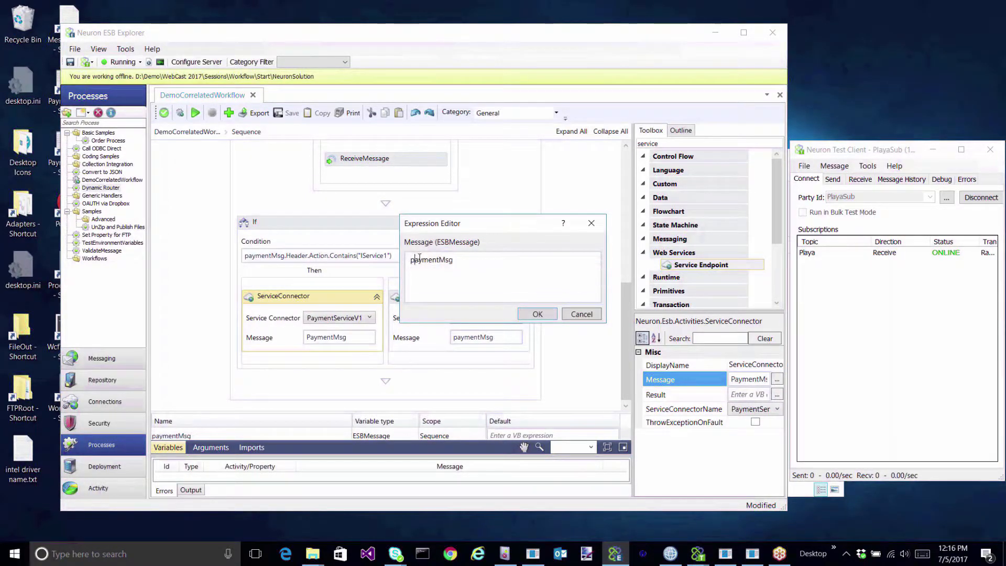
click(538, 314)
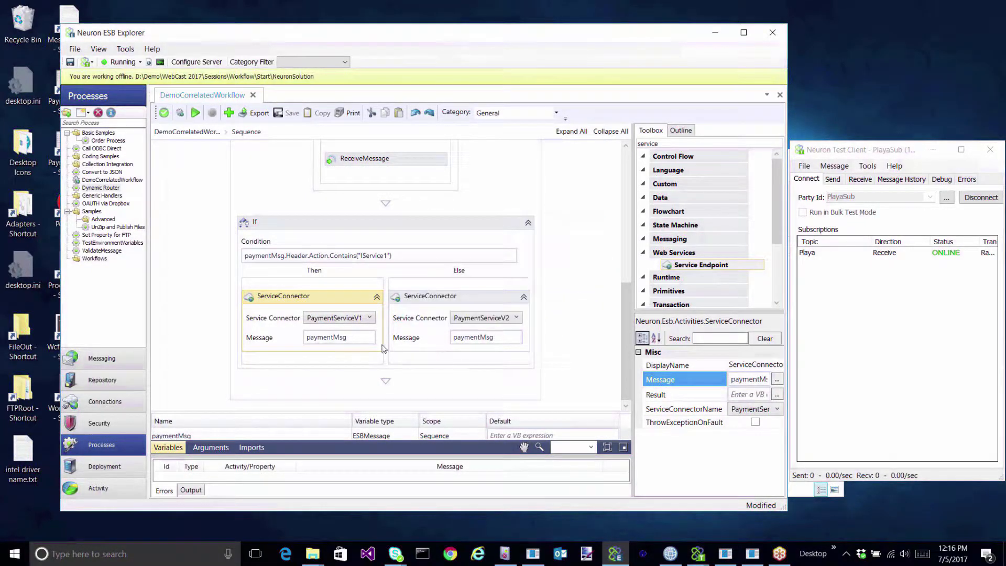
Set Result to paymentResponseMsg on both the Then and Else connectors.
click(749, 396)
click(777, 396)
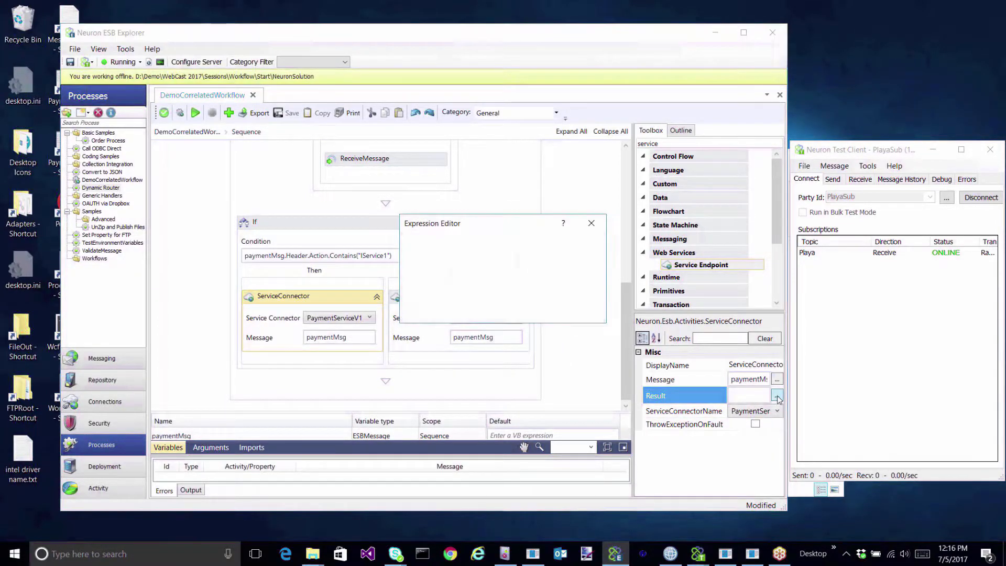
text(paymen)
text(tR)
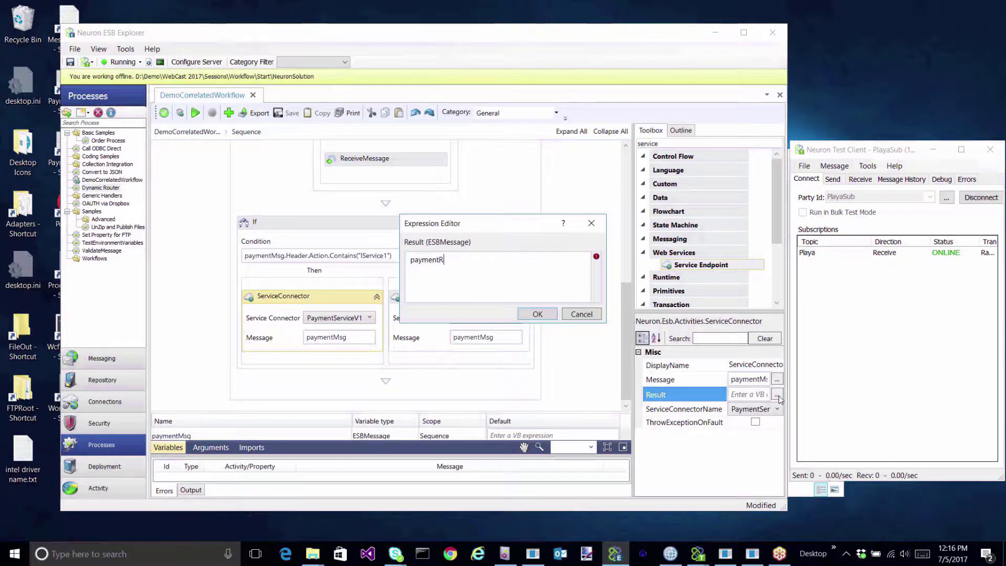
text(esponseMsg)
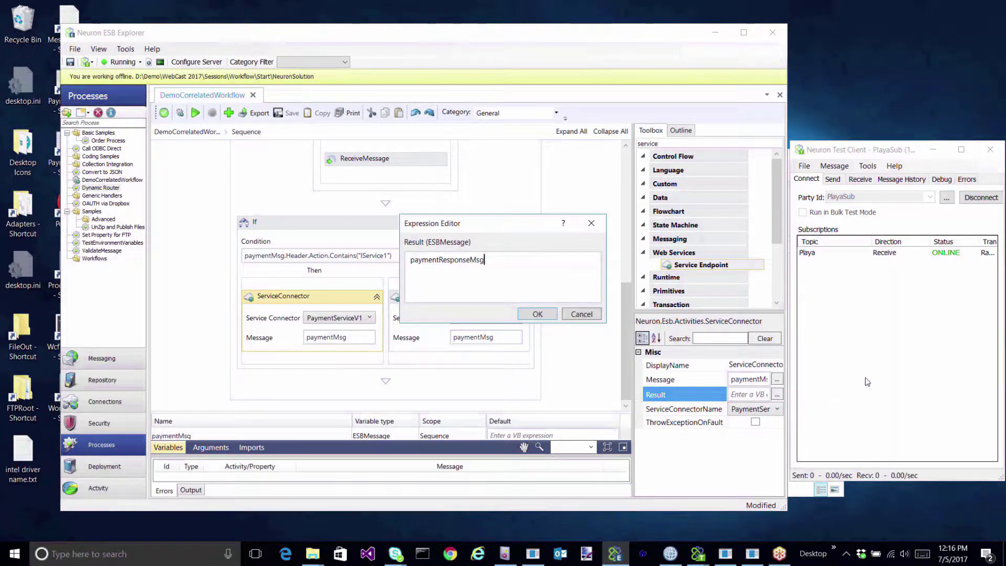
key(ctrl+a)
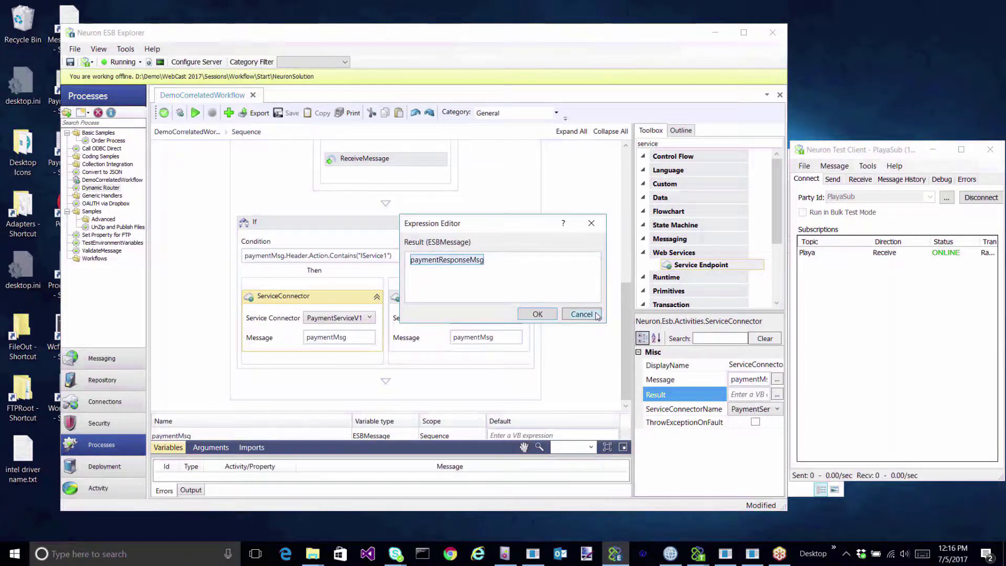
click(539, 315)
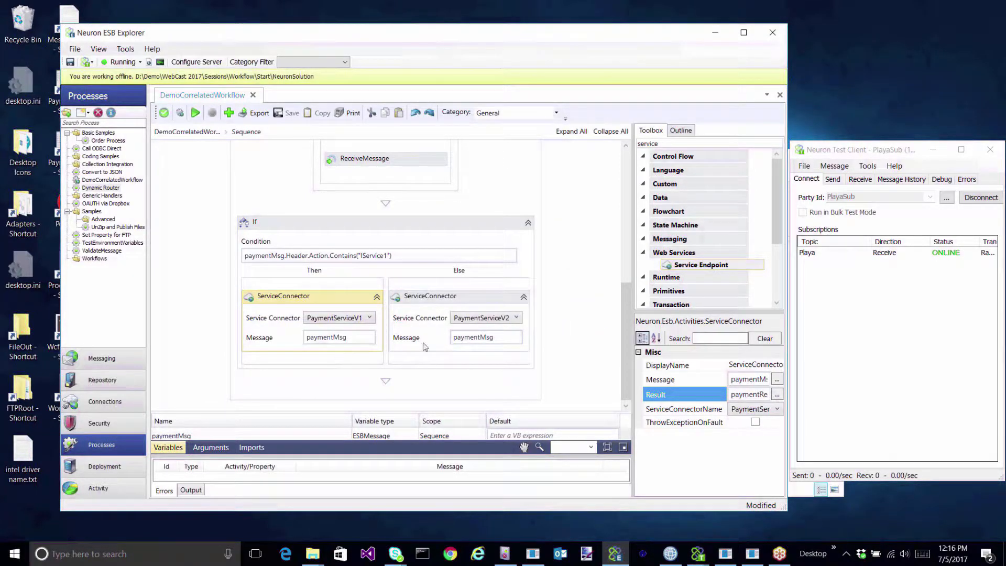
click(420, 298)
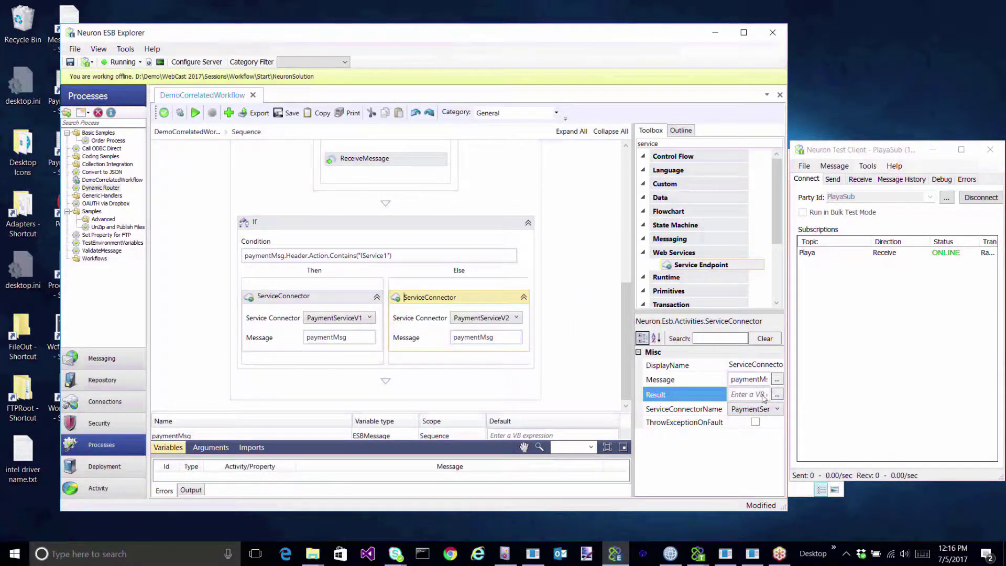
click(778, 397)
text(paymentResp)
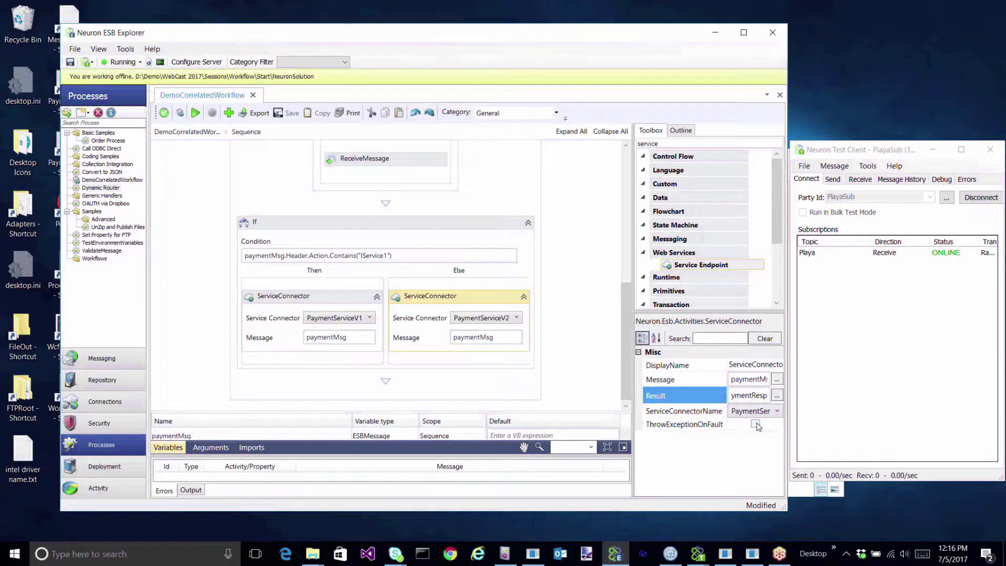
Enable ThrowExceptionOnFault on both service connectors.
click(756, 424)
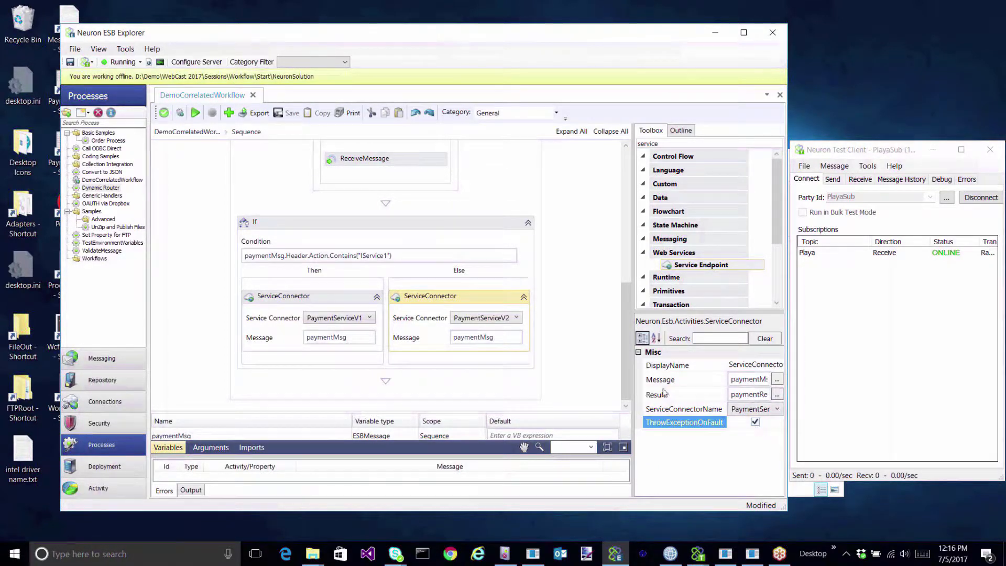
click(308, 297)
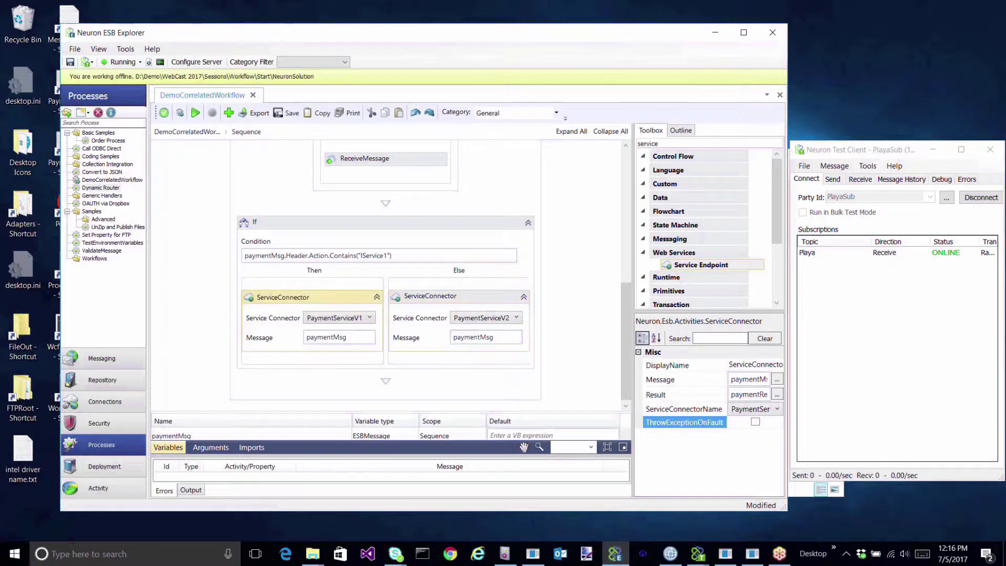
click(755, 424)
scroll(556, 333, down, 1)
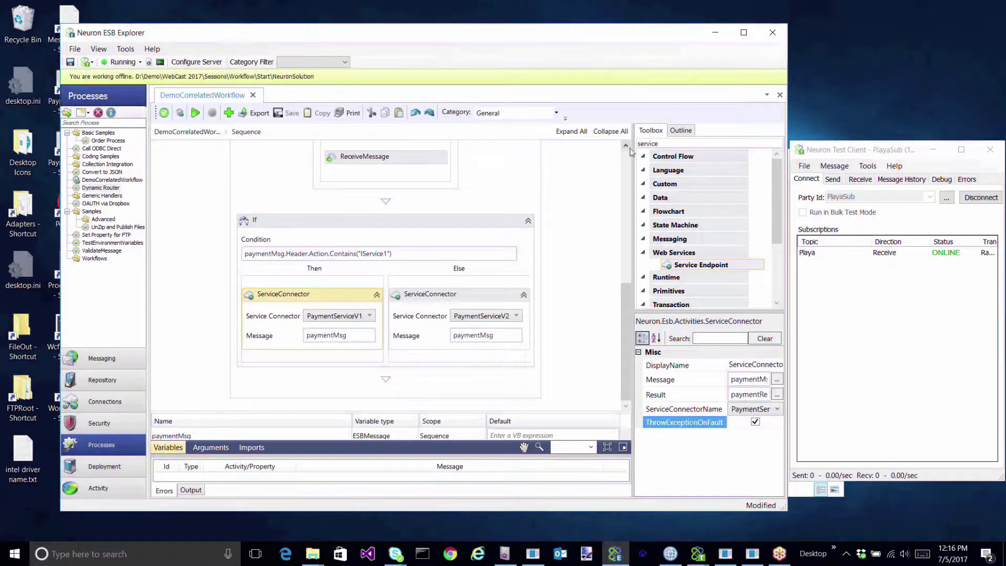
drag(679, 145, 590, 145)
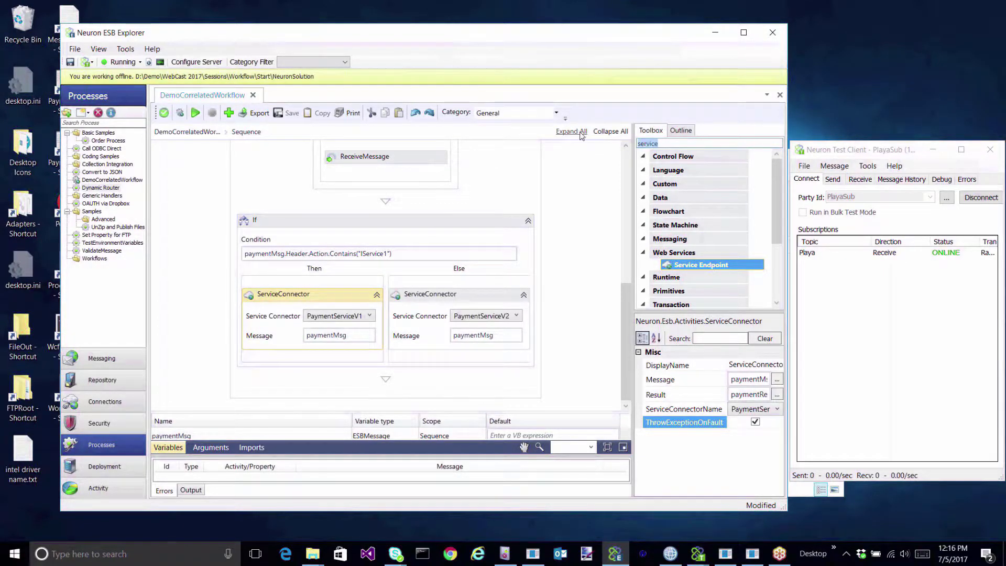
Add a Publish Message after the If sending paymentResponseMsg to topic Playa, then apply.
text(publi)
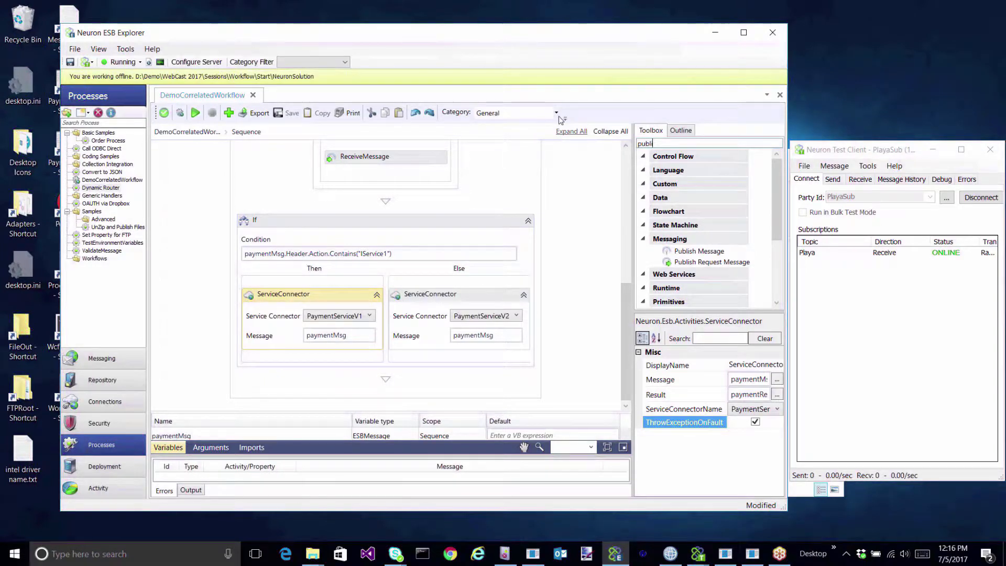
click(695, 252)
drag(695, 250, 389, 374)
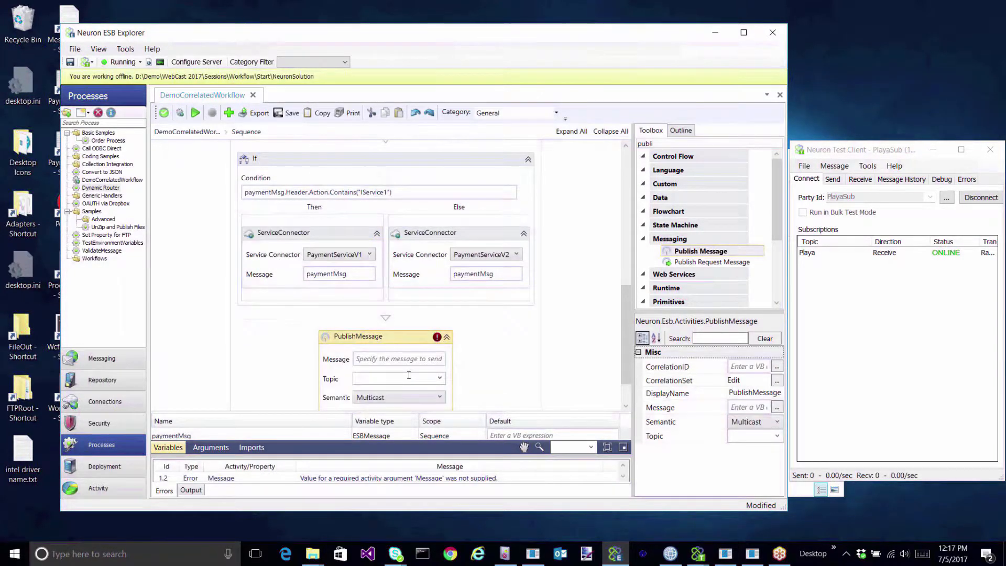
click(440, 378)
click(395, 392)
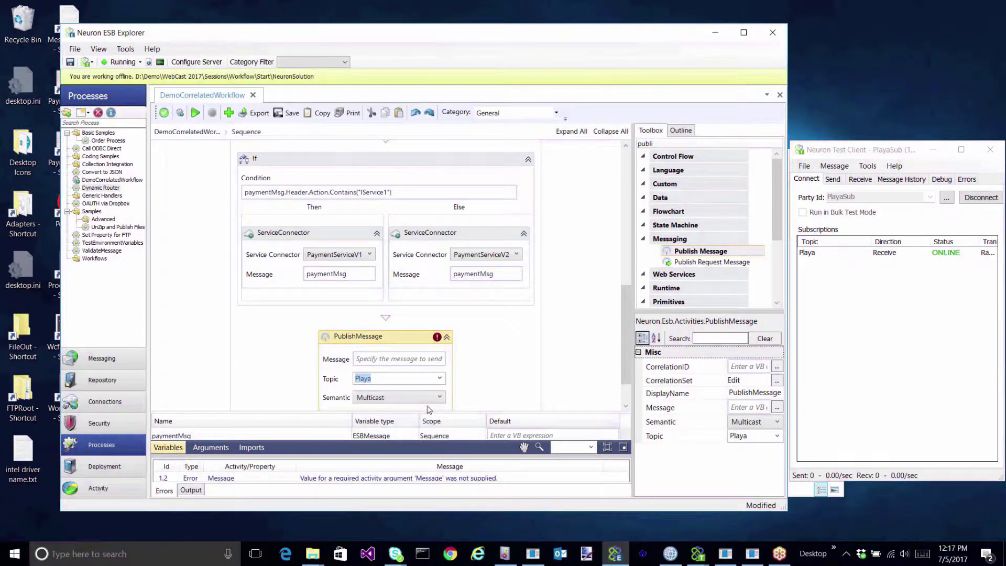
click(394, 360)
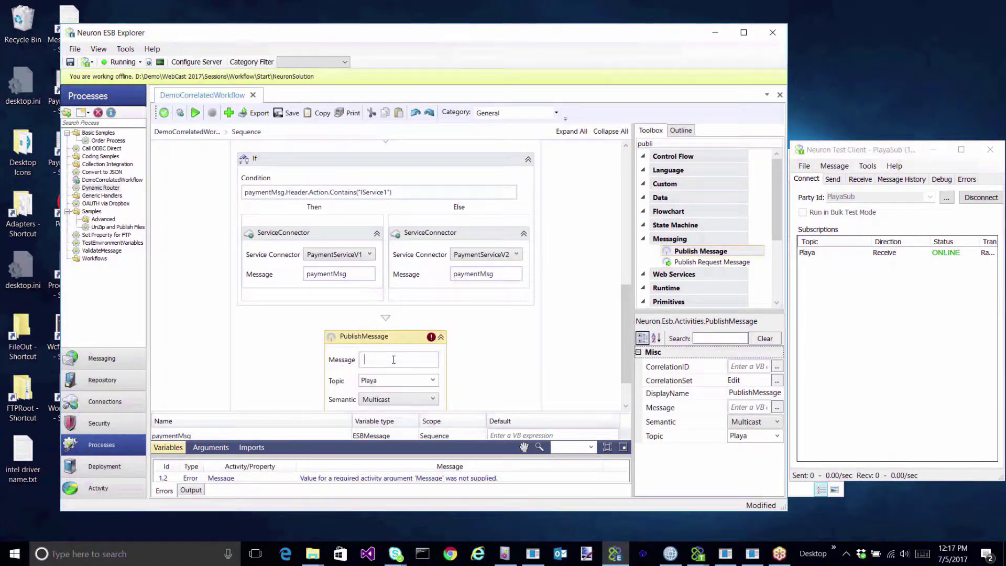
text(paymentResponseMsg)
click(476, 369)
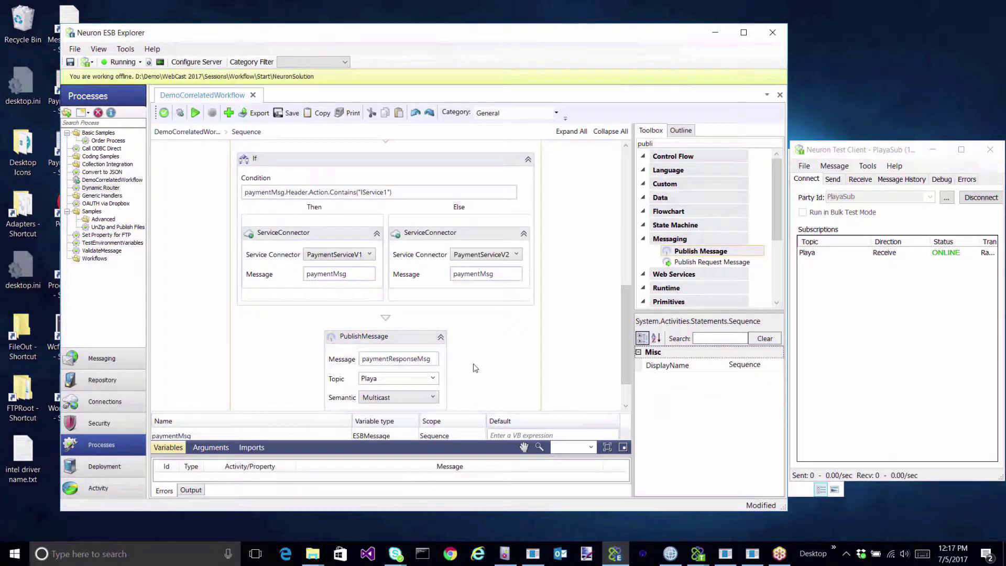
click(163, 113)
scroll(583, 316, up, 10)
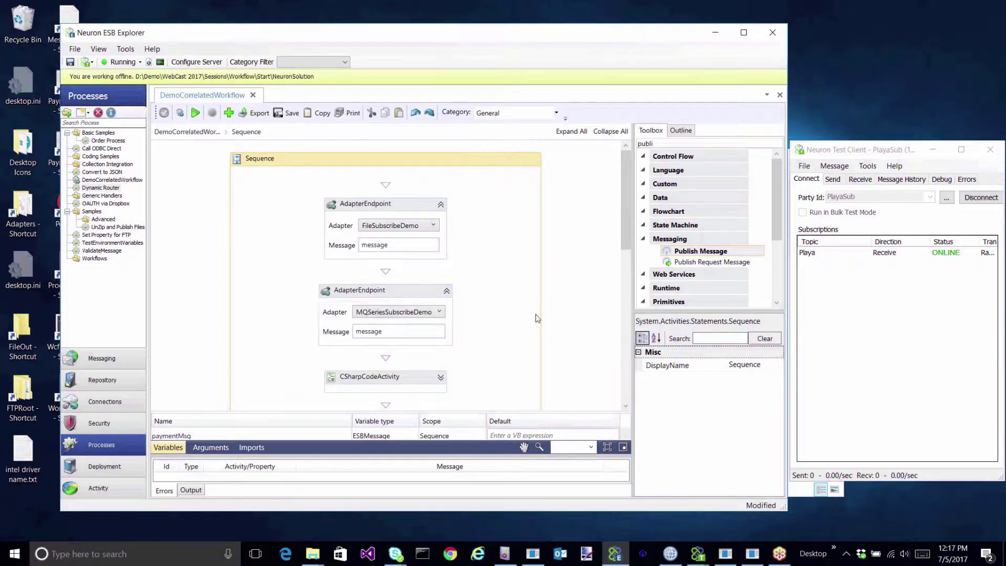
scroll(537, 318, down, 5)
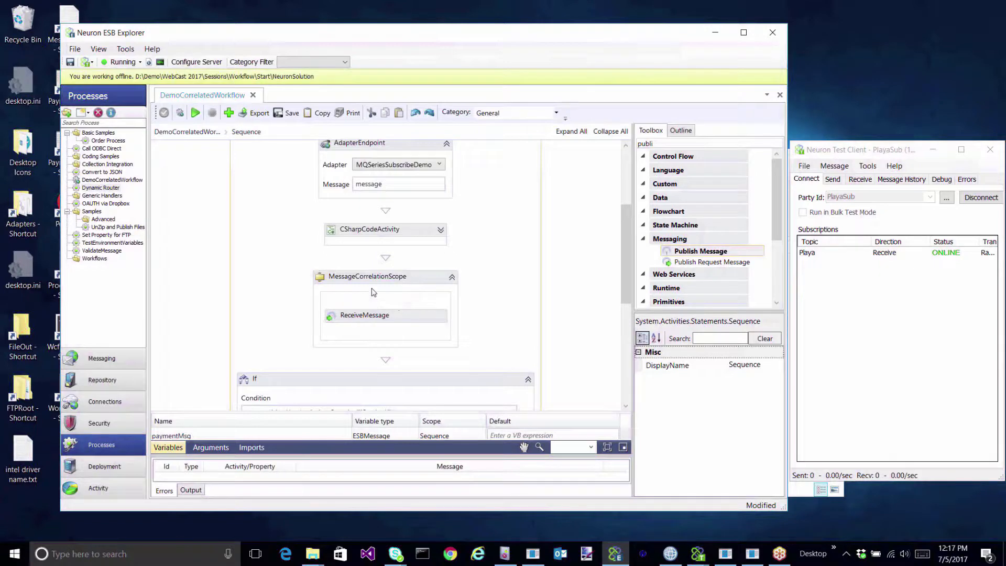
scroll(384, 292, down, 5)
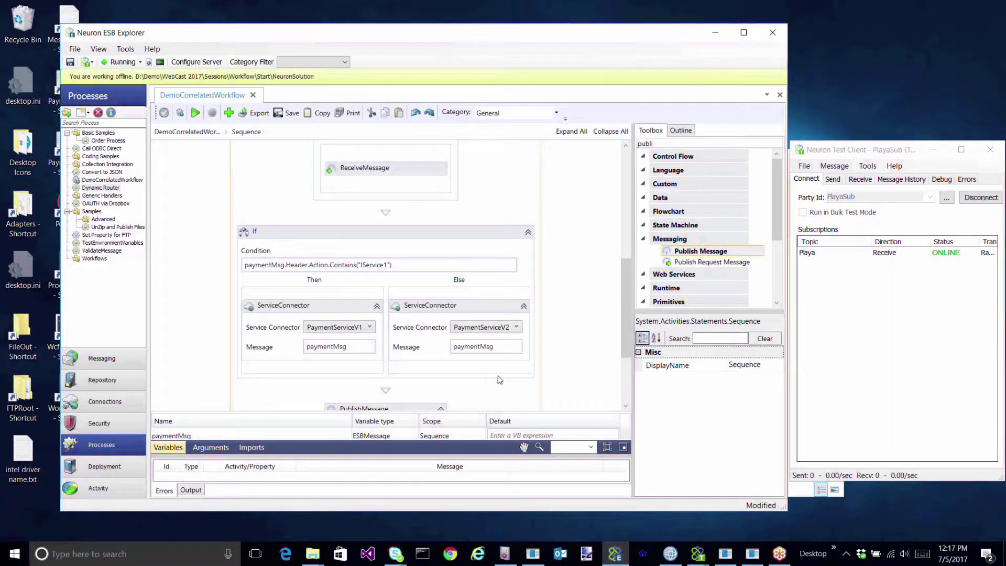
scroll(499, 380, down, 2)
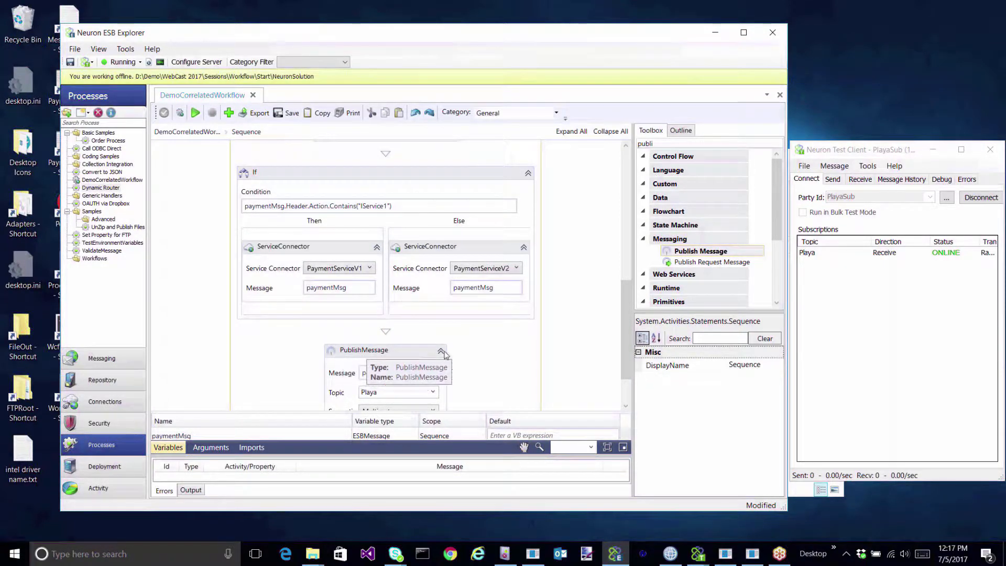
scroll(444, 352, up, 8)
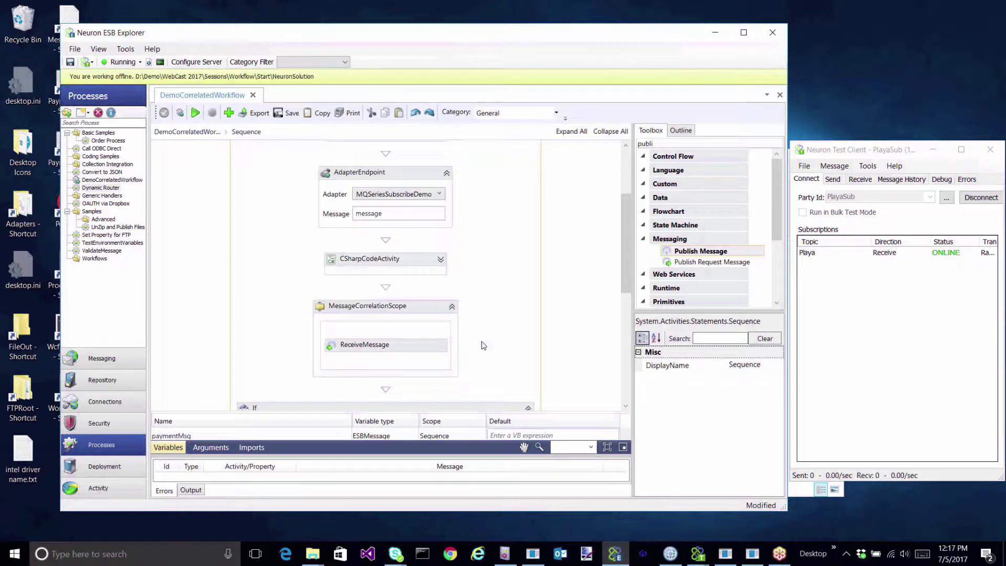
click(313, 554)
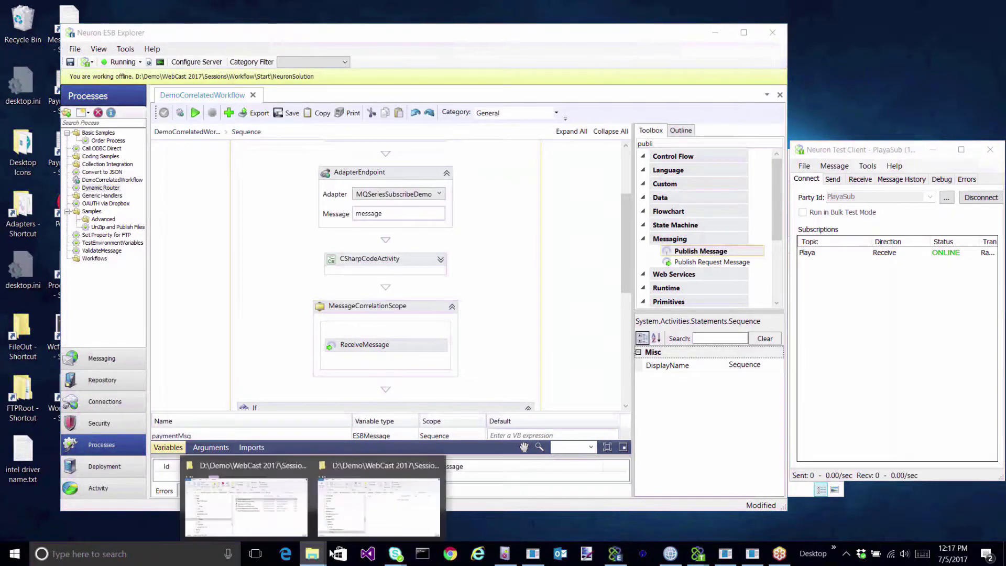
click(365, 513)
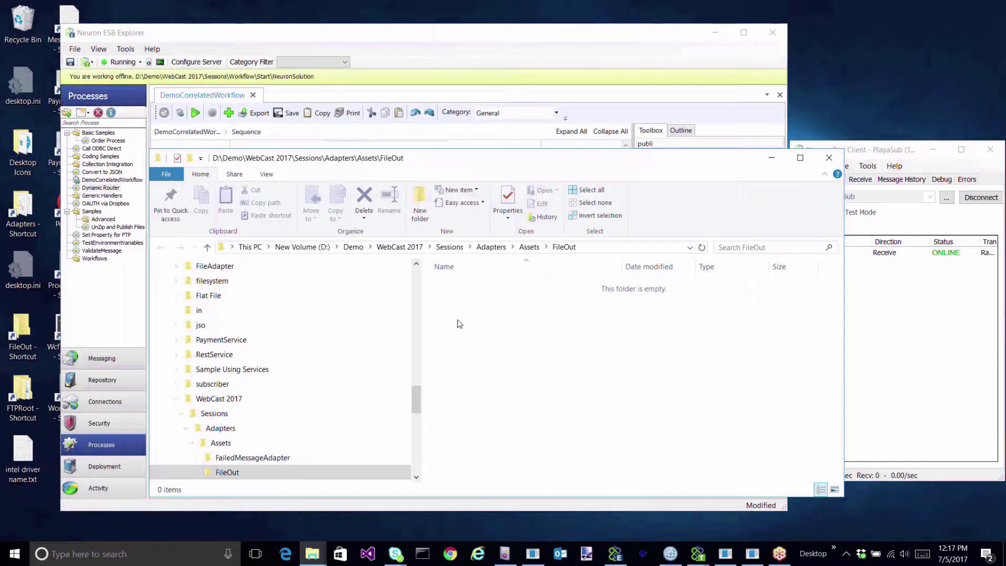
click(670, 554)
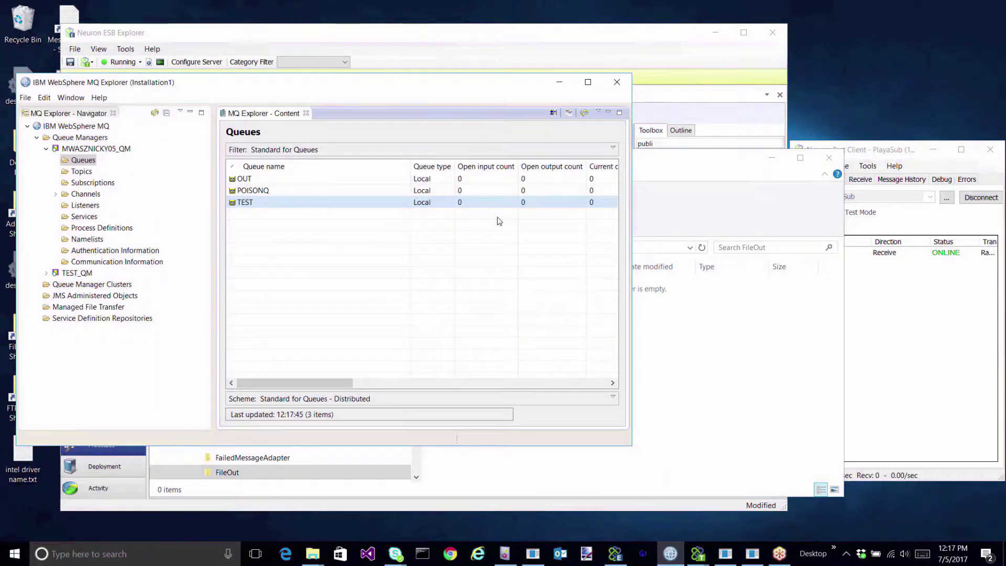
click(560, 81)
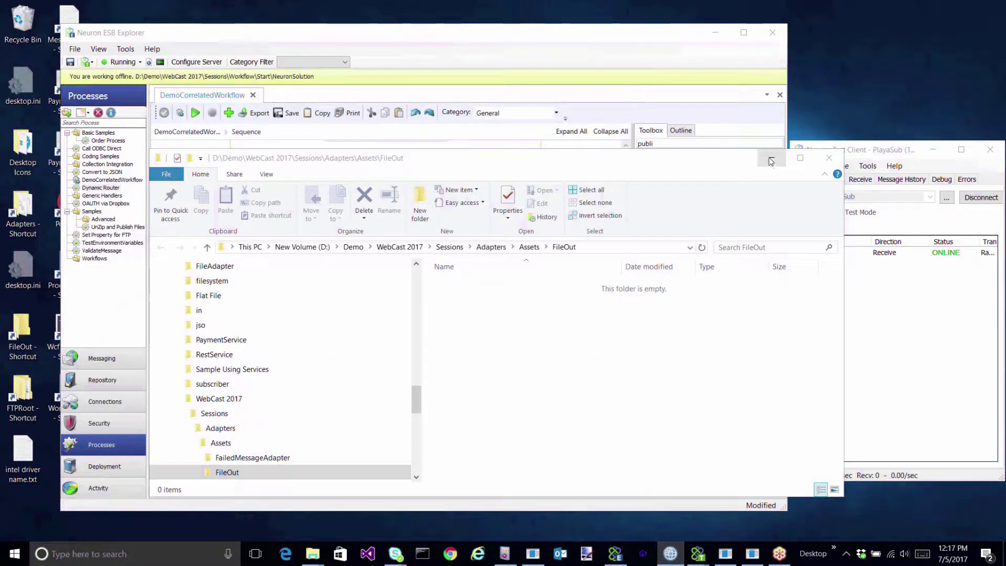
click(771, 158)
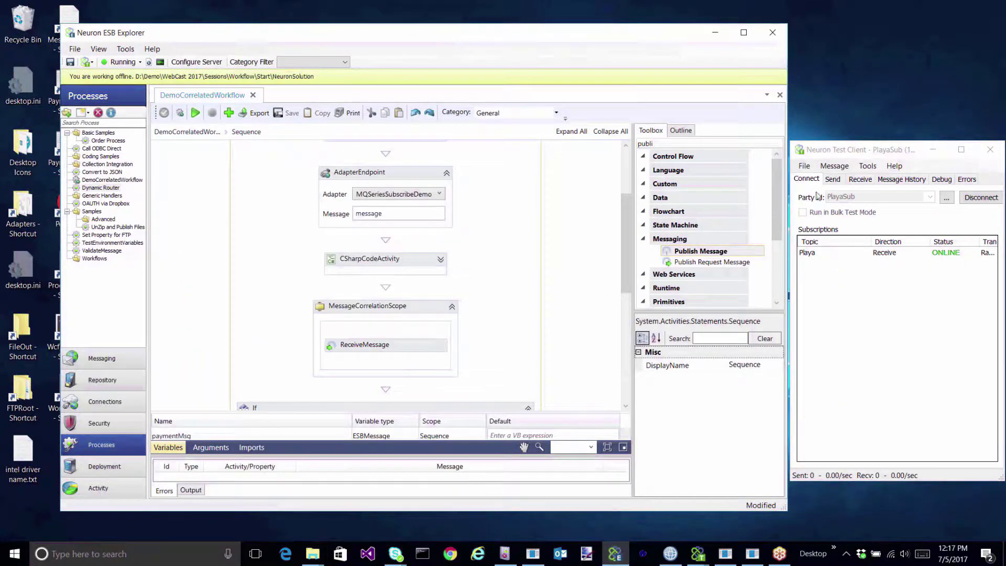
Select the Development deployment group in Edit Environment Variables and save.
click(860, 180)
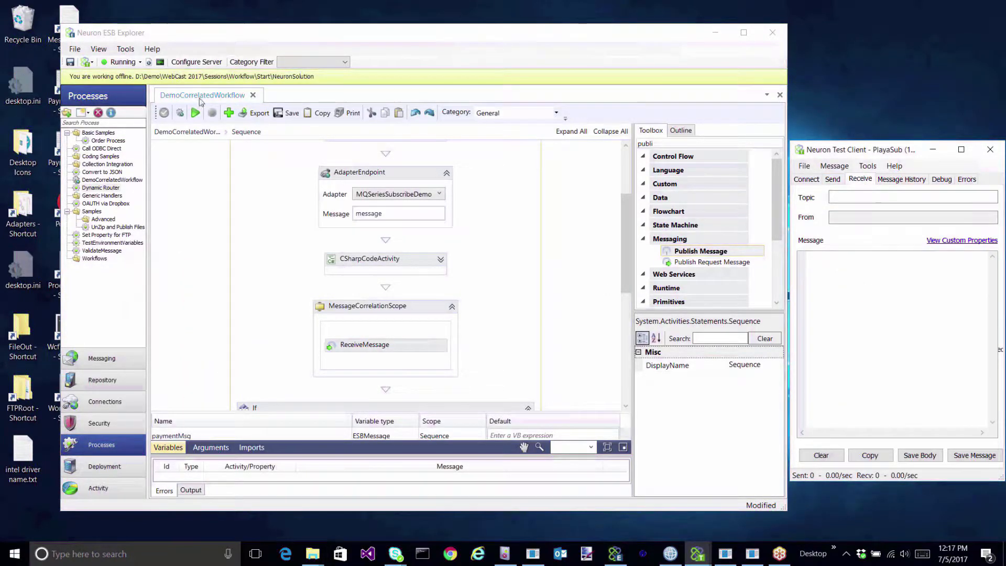
click(179, 114)
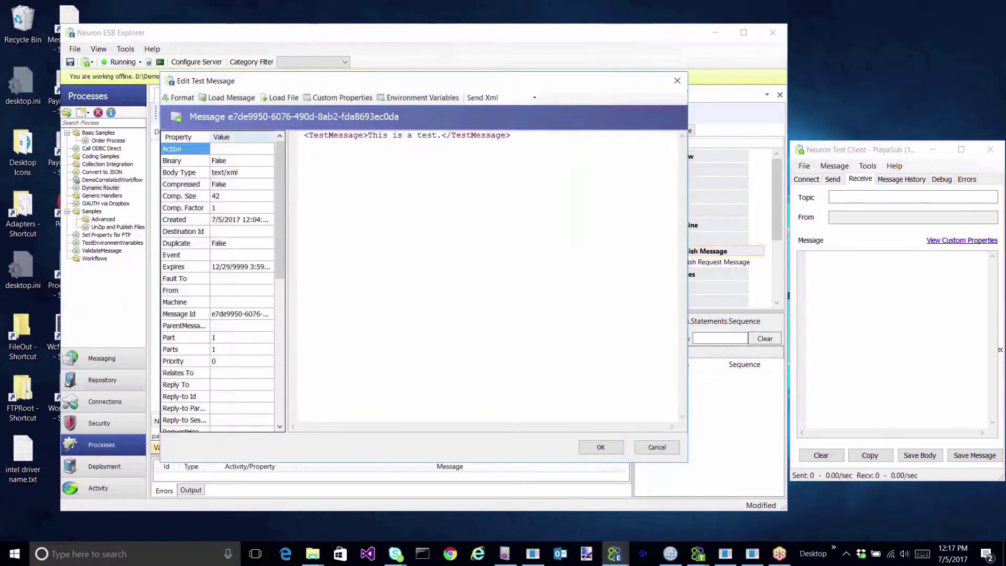
click(435, 99)
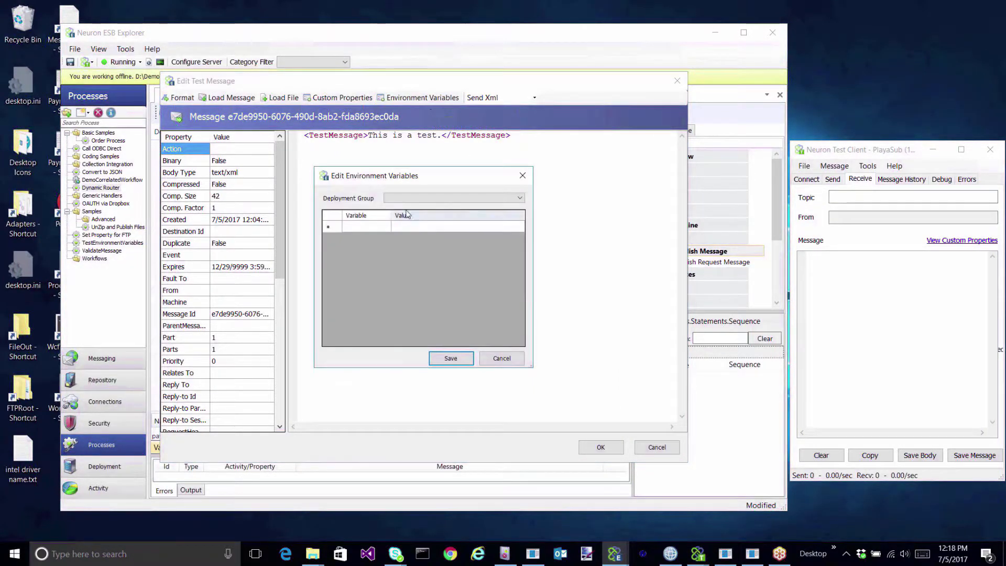
click(450, 198)
click(408, 206)
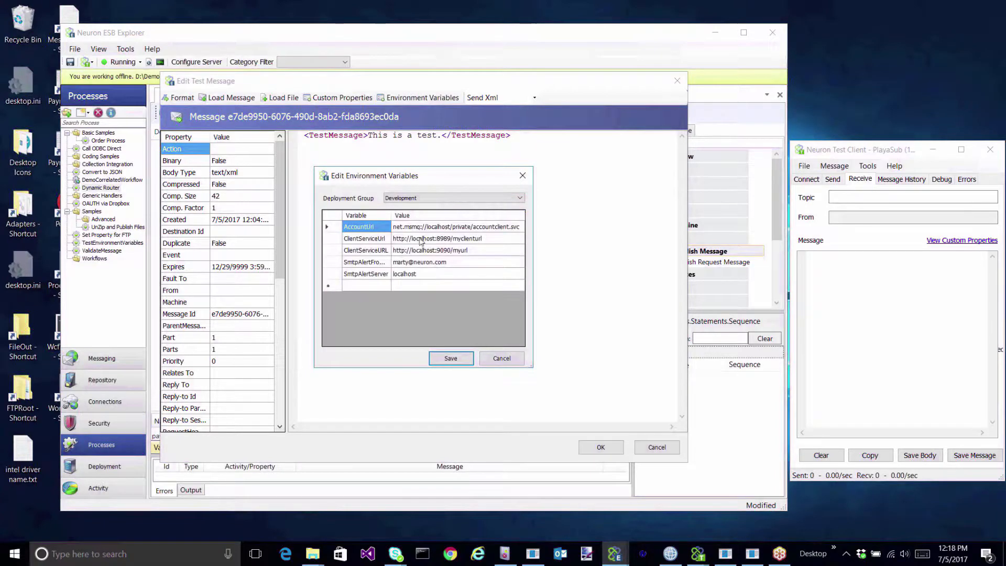
click(446, 359)
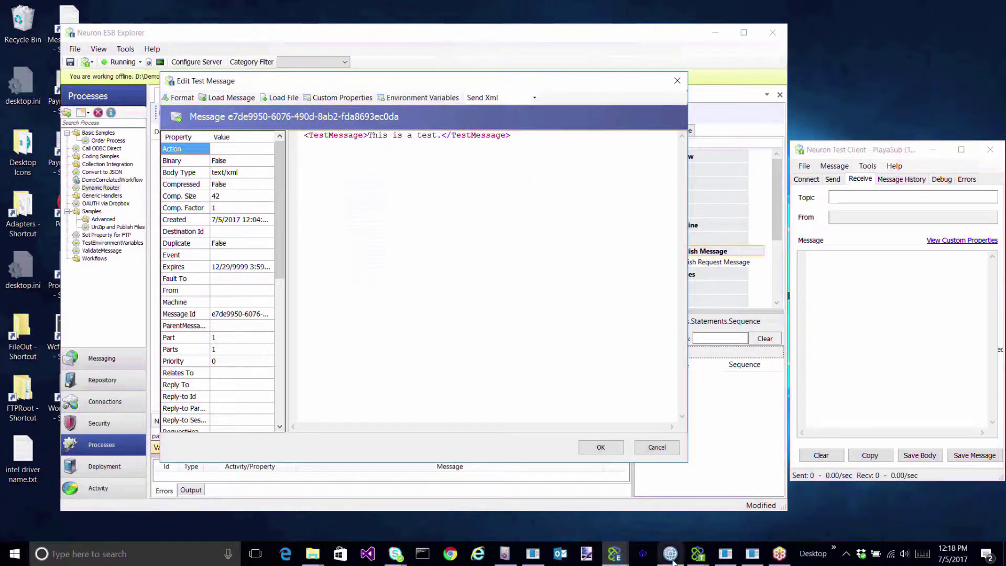
Copy the ProcessPayment action from the PlayaWorkflowPub test client into the test message's Action.
click(700, 554)
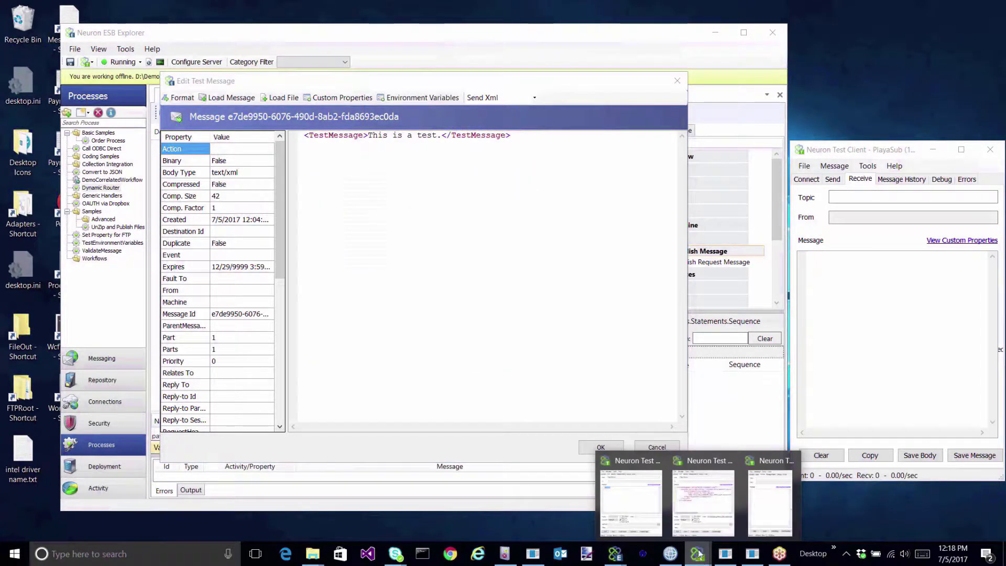
click(703, 503)
click(308, 380)
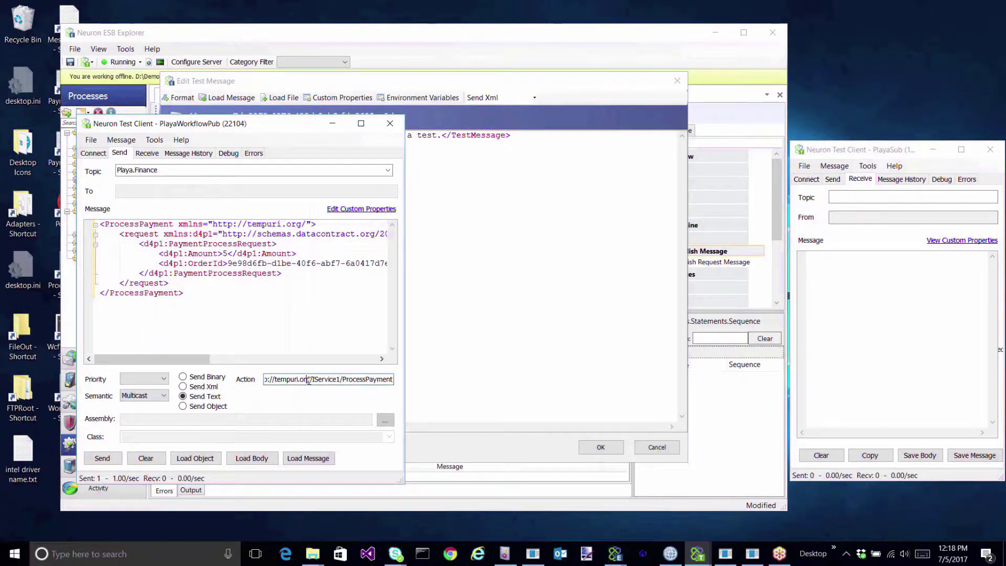
key(ctrl+a)
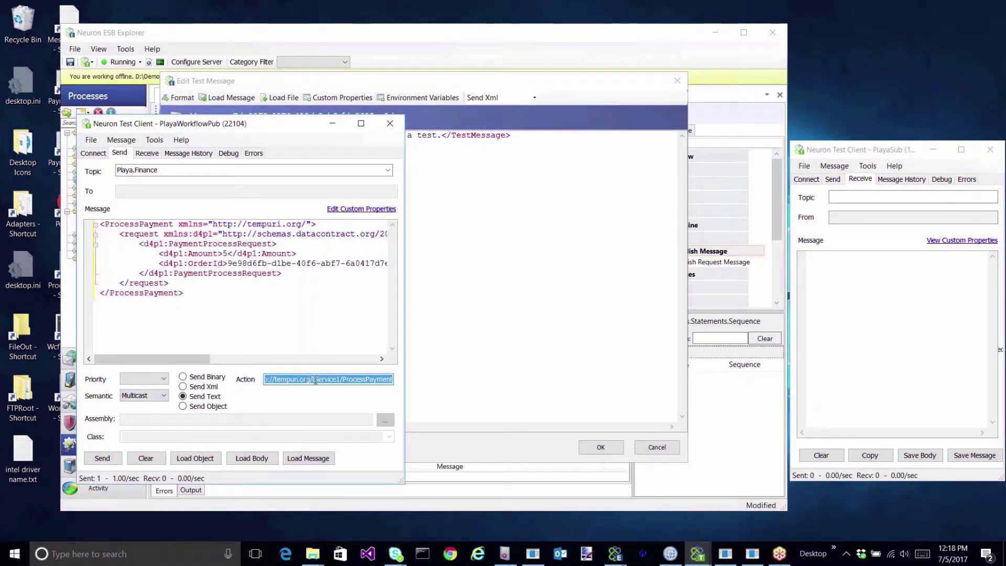
click(333, 123)
click(237, 151)
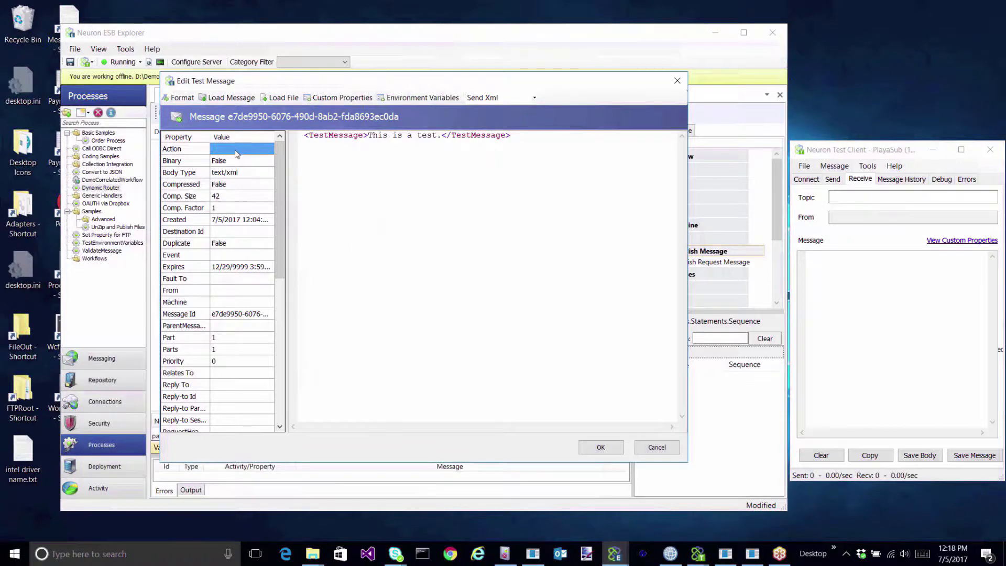
key(ctrl+v)
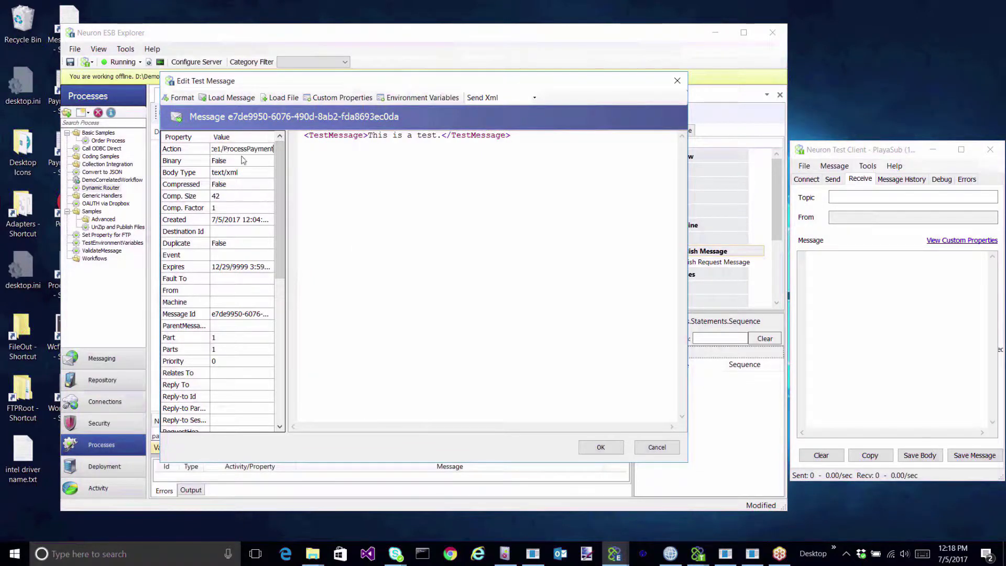
click(229, 209)
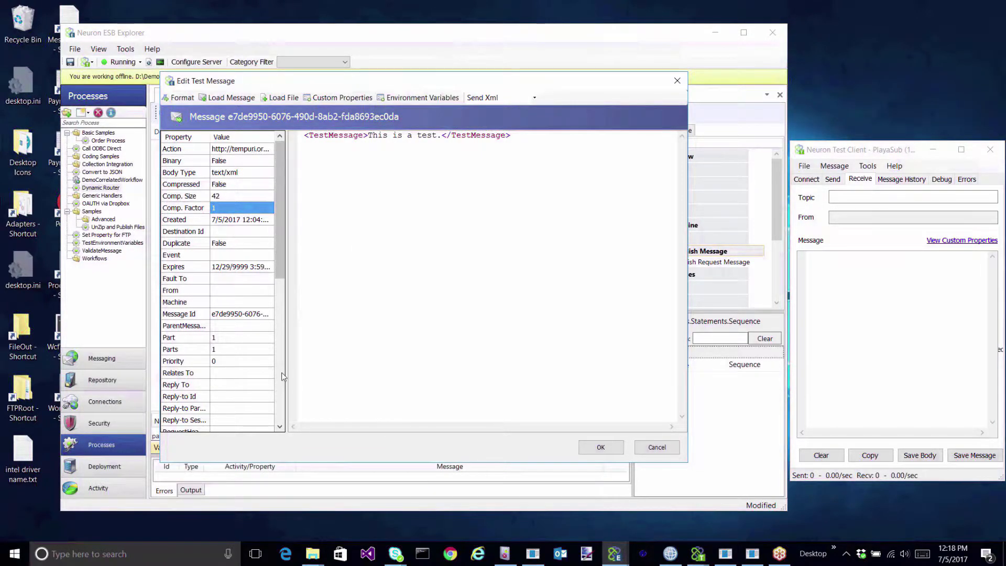
Set Source Id to PlayaPub and Topic to Playa, then run the workflow test.
scroll(243, 289, down, 8)
click(234, 233)
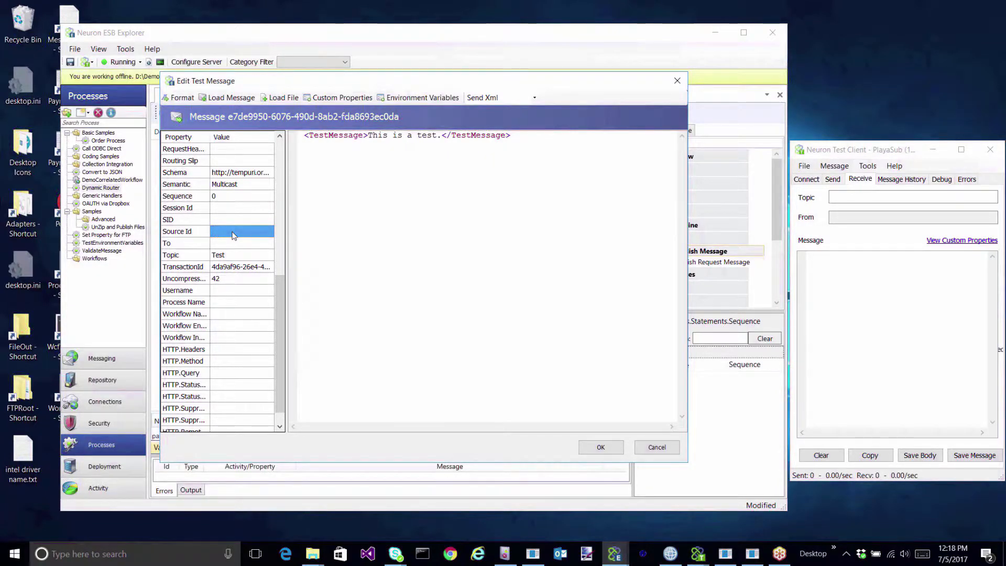
text(Playa)
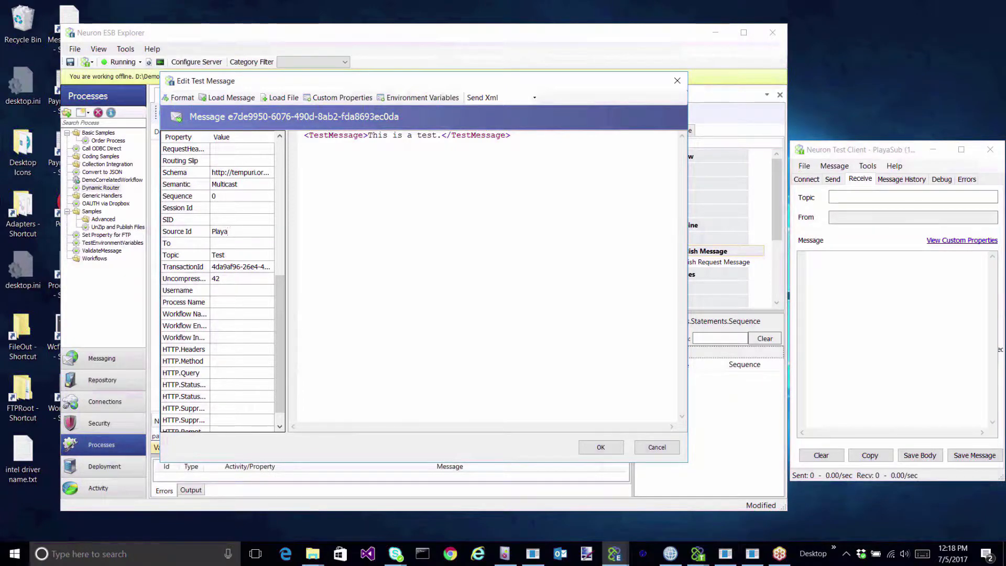
text(Pub)
key(Return)
key(Tab)
text(Play)
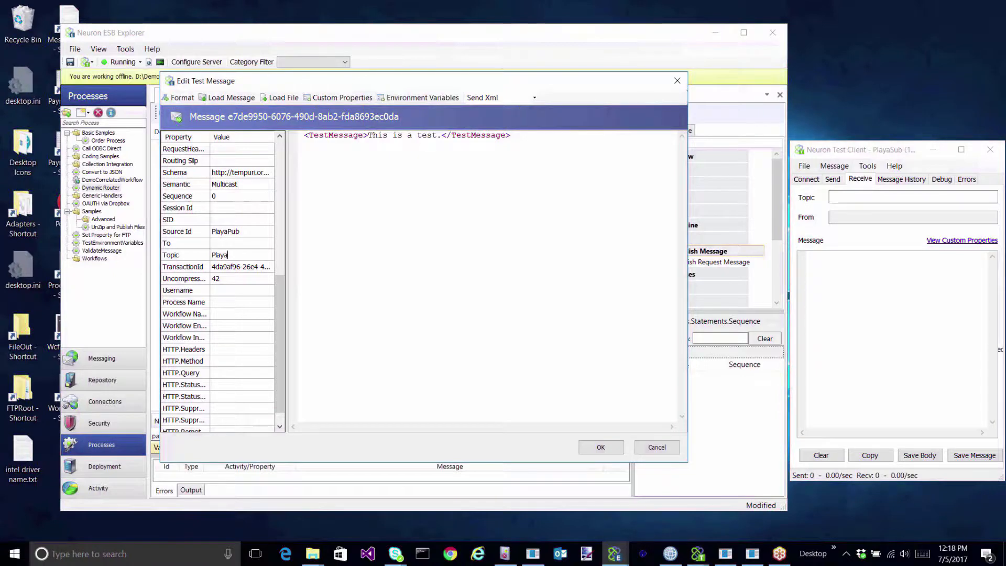
click(600, 448)
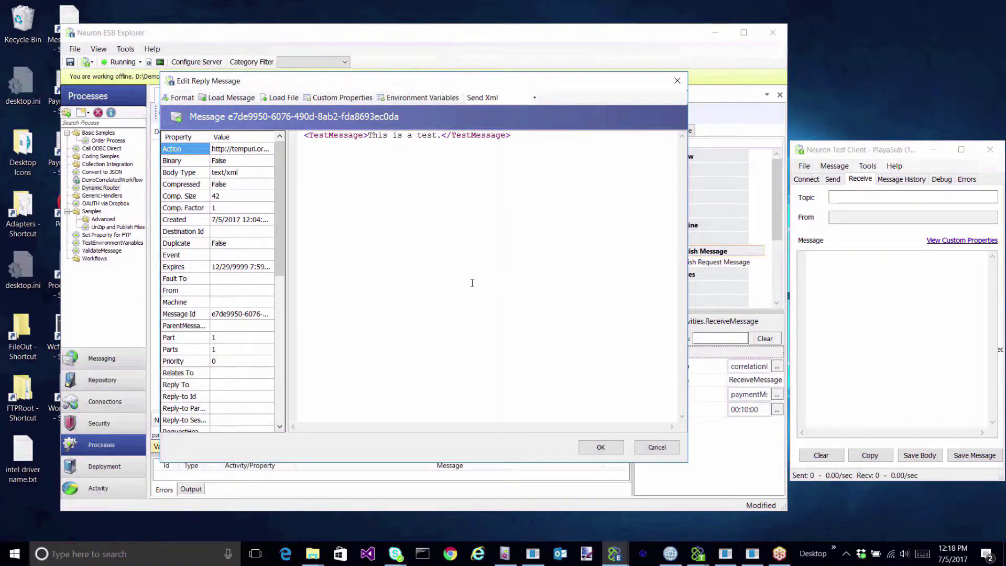
Copy the ProcessPayment XML message from the PlayaWorkflowPub test client.
mouse_move(698, 560)
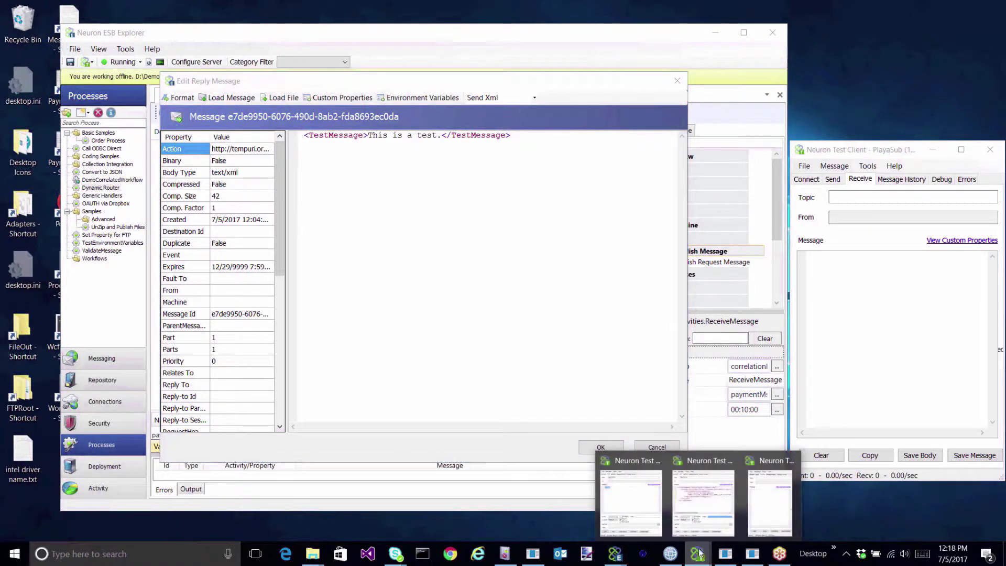
click(691, 506)
drag(192, 291, 101, 222)
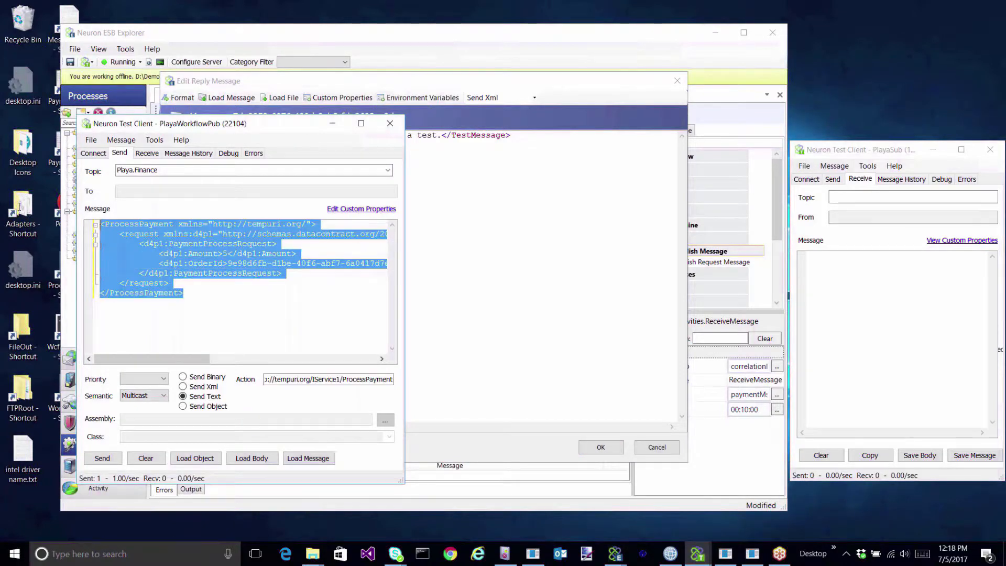
click(333, 123)
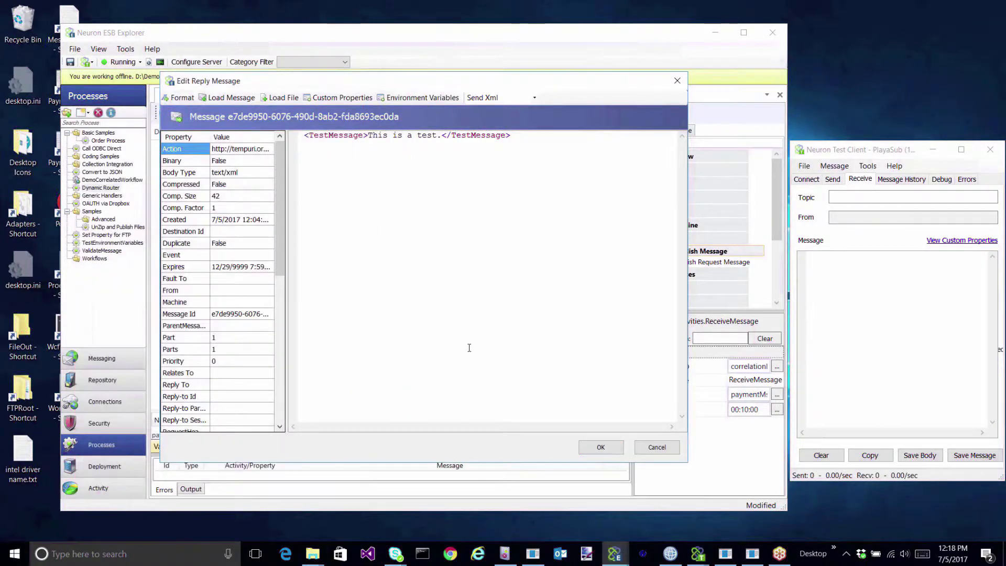
Check and rearrange the PaymentServiceV1 and PaymentServiceV2 console windows.
click(727, 554)
click(752, 554)
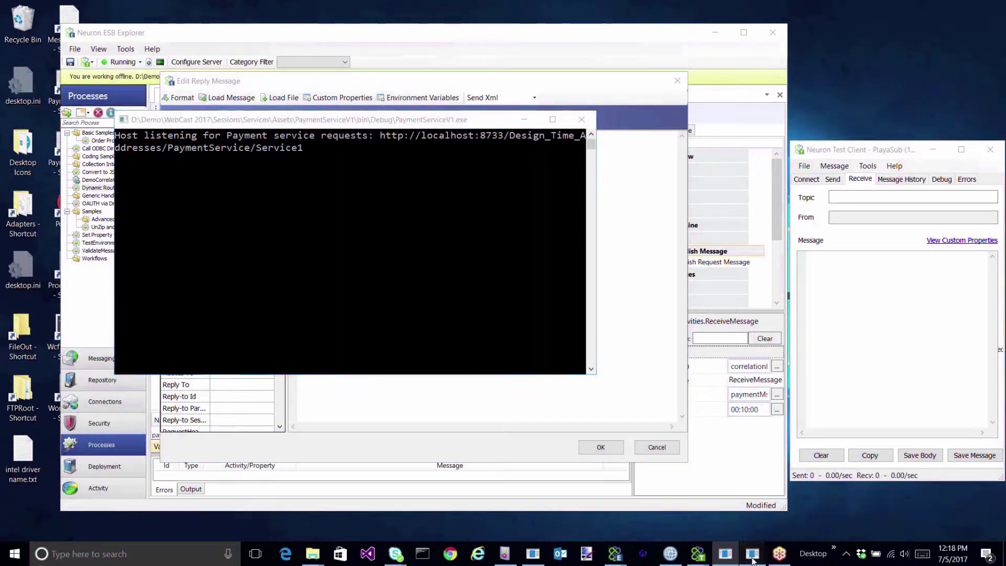
drag(396, 141, 723, 189)
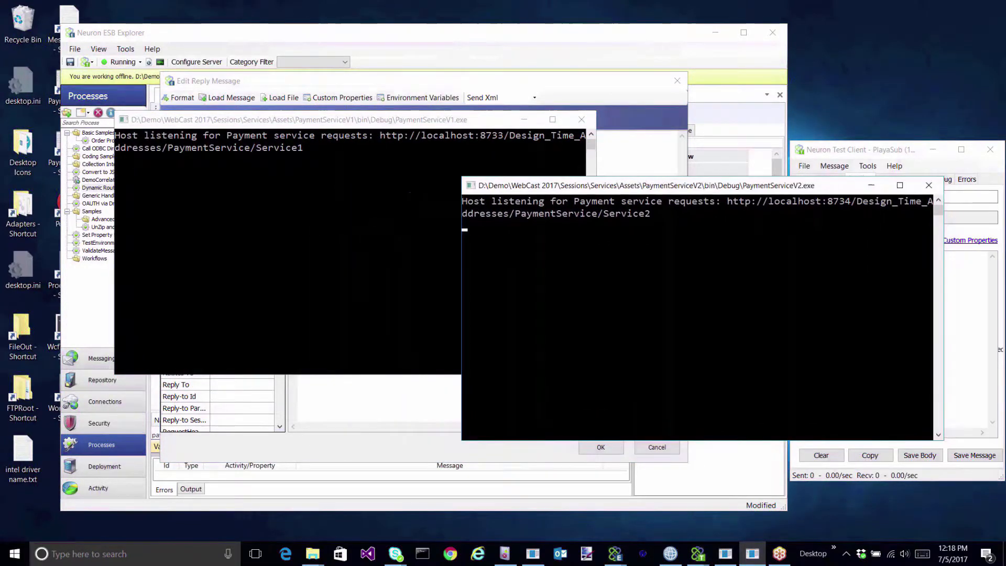
click(335, 124)
drag(336, 124, 286, 176)
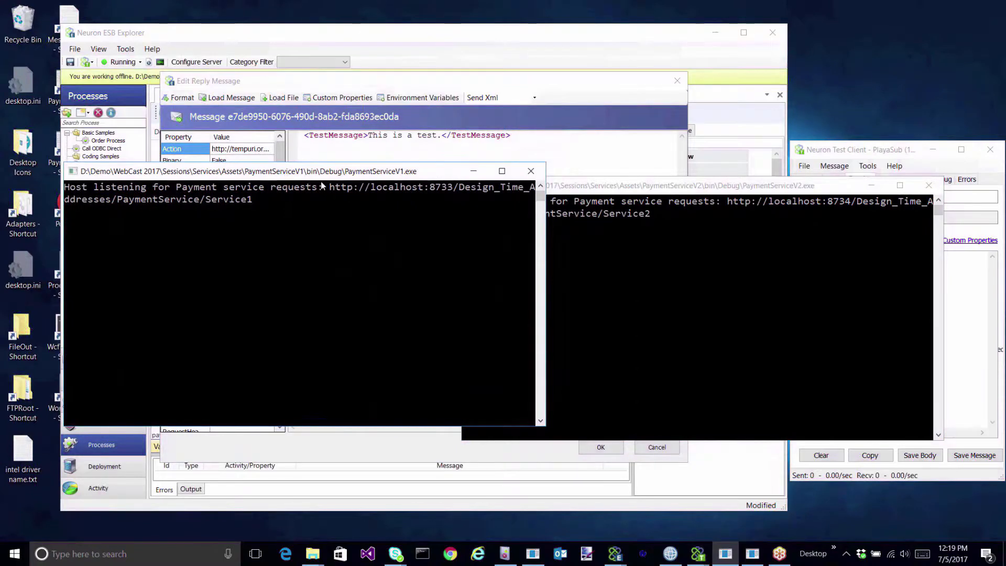
click(472, 175)
click(871, 185)
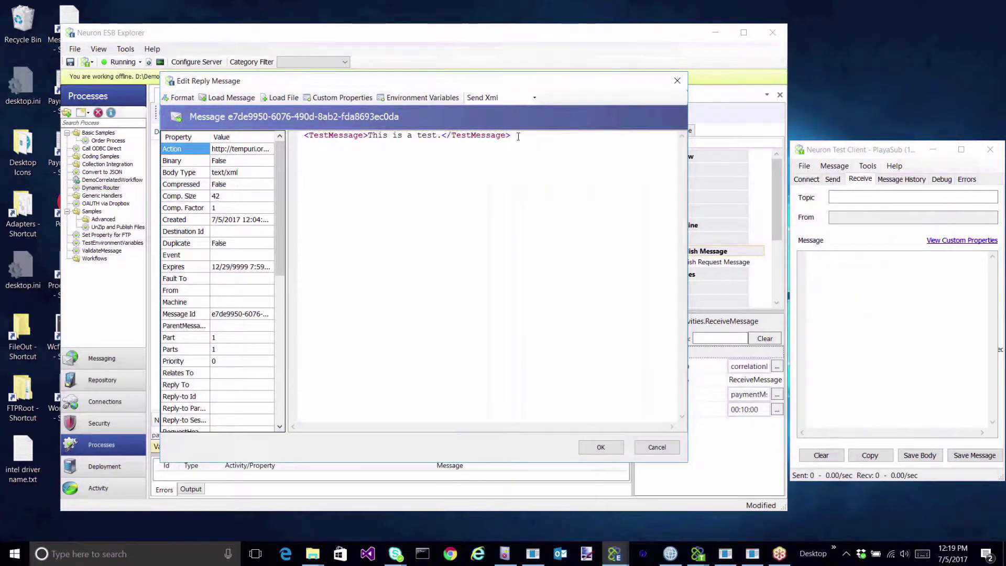
Submit the ProcessPayment XML as the reply, verify the PlayaSub response, and clear it.
key(ctrl+a)
key(ctrl+v)
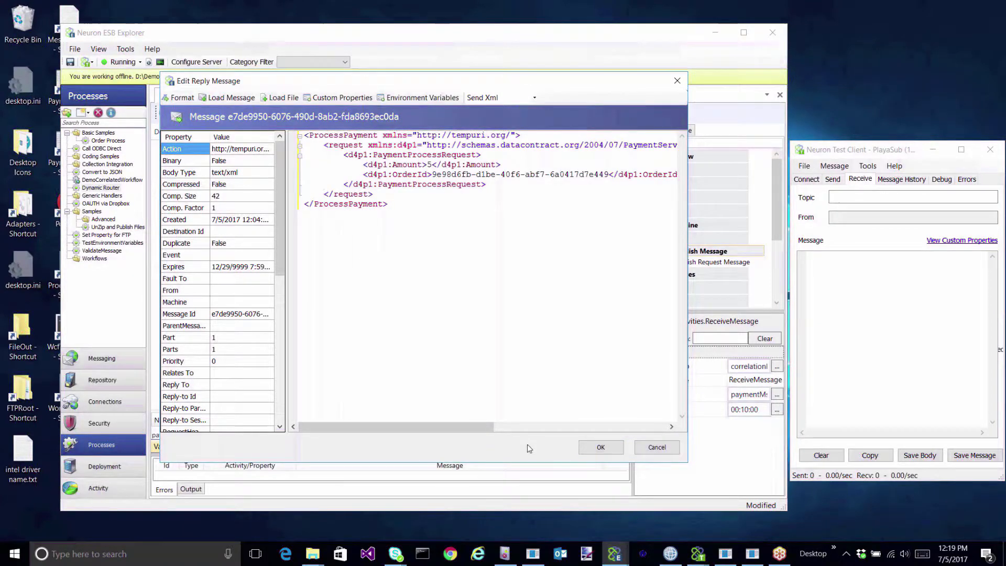
click(601, 447)
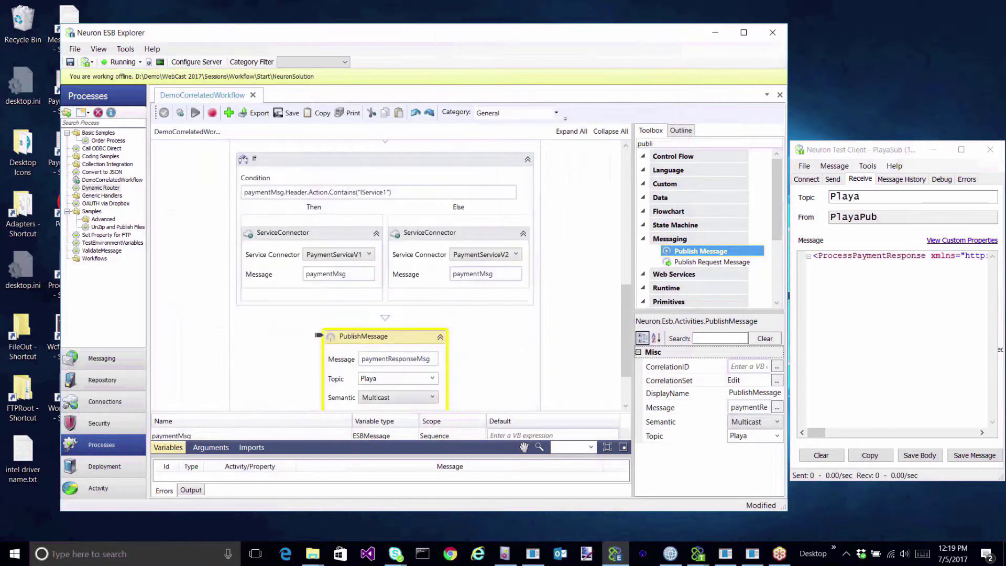
click(726, 554)
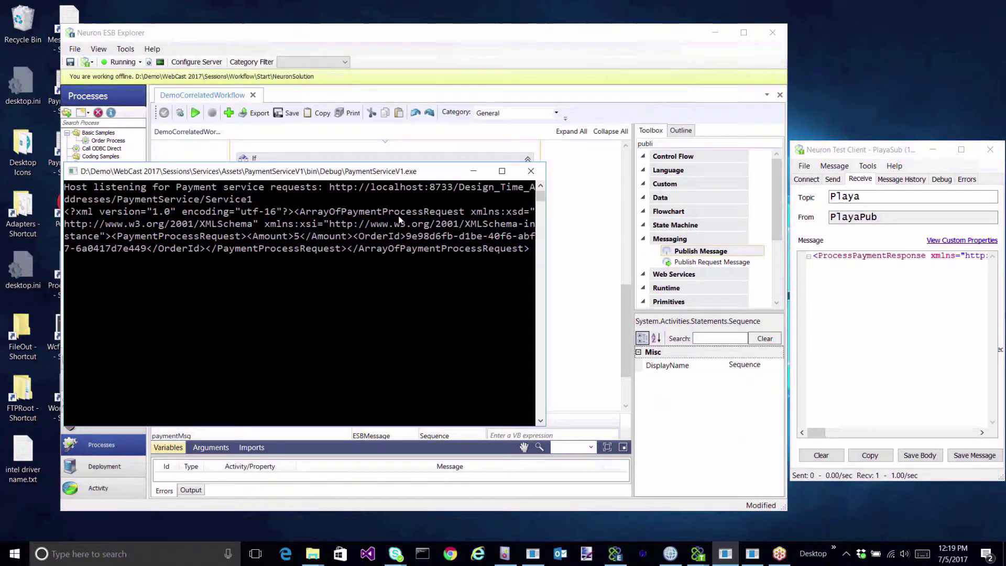
click(844, 151)
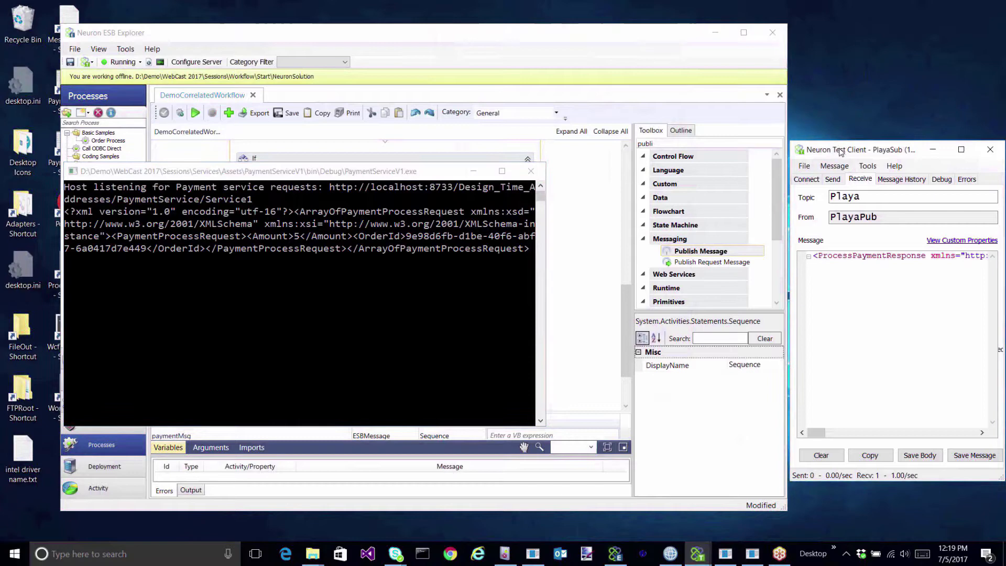
click(872, 302)
click(822, 455)
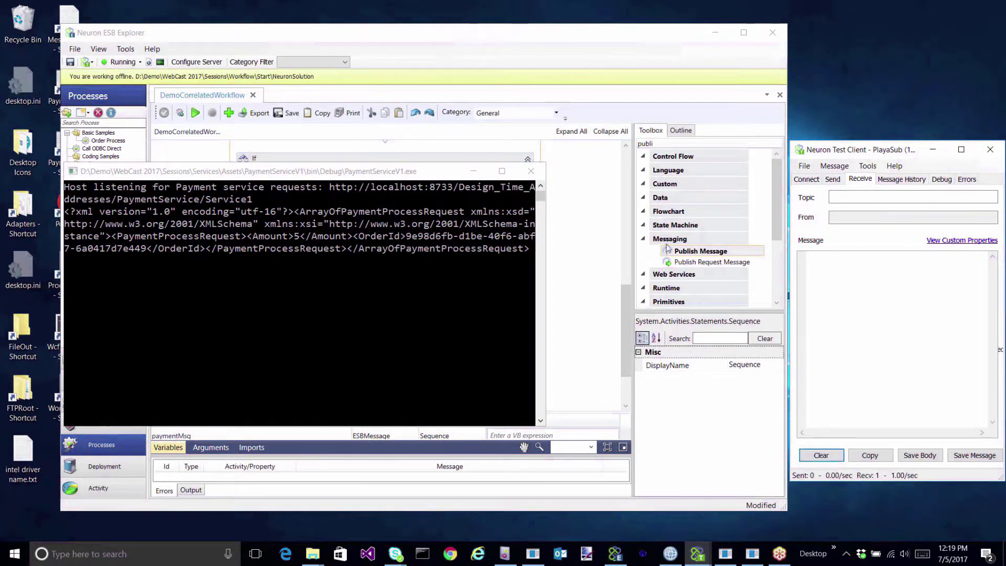
click(475, 172)
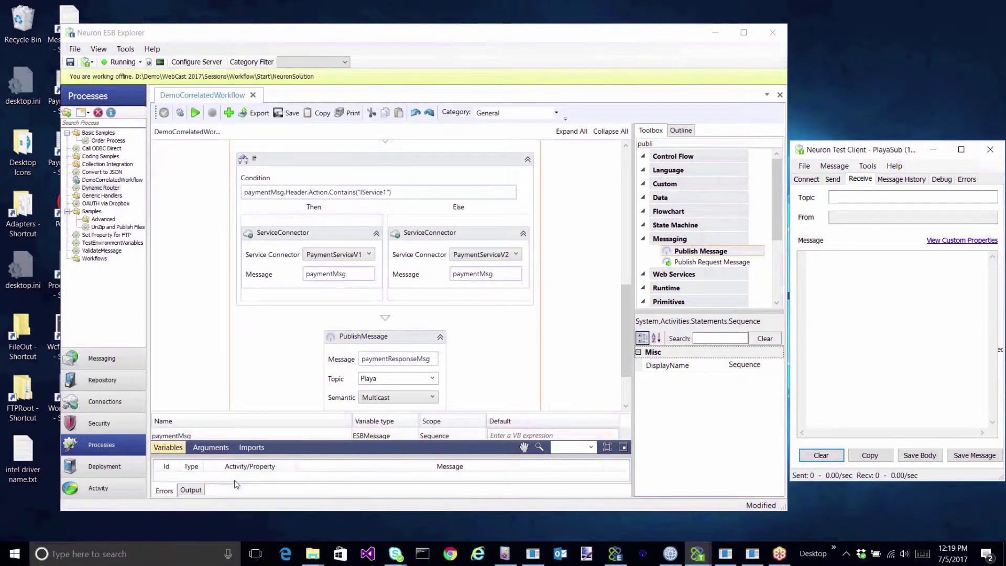
Enlarge the Output log to confirm the FileOut write and Is Success True.
click(191, 490)
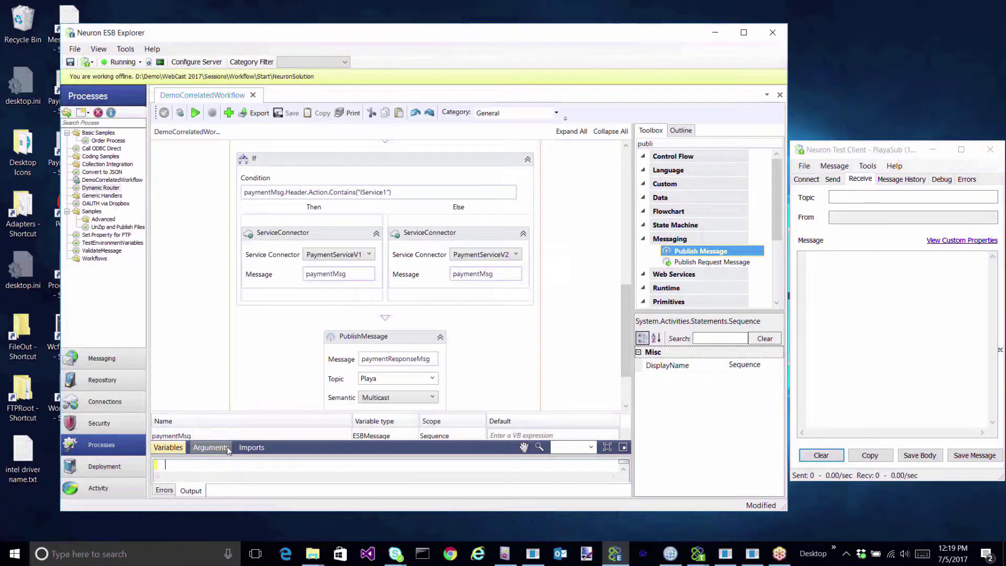
drag(229, 456, 225, 289)
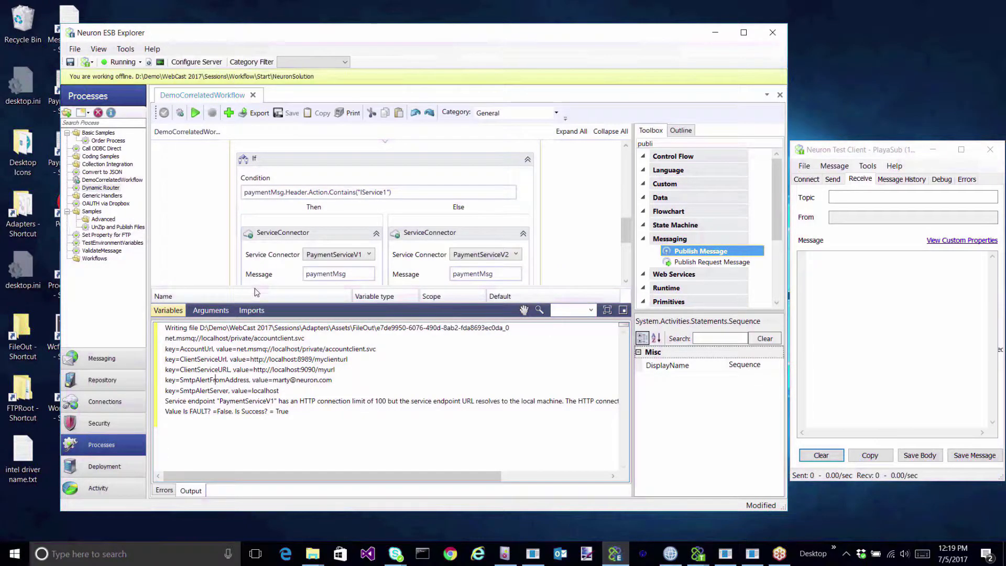
drag(254, 287, 292, 360)
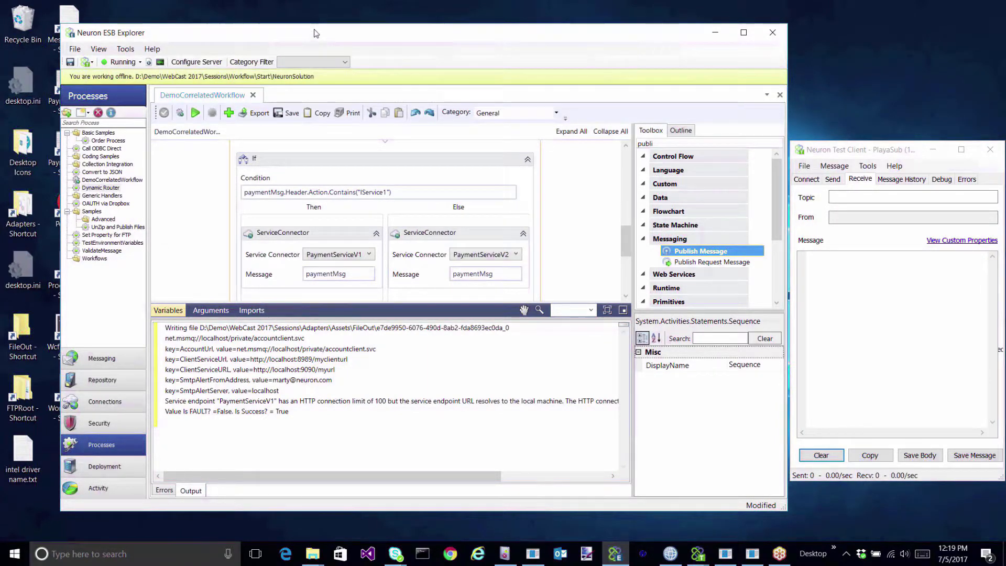
drag(316, 33, 363, 33)
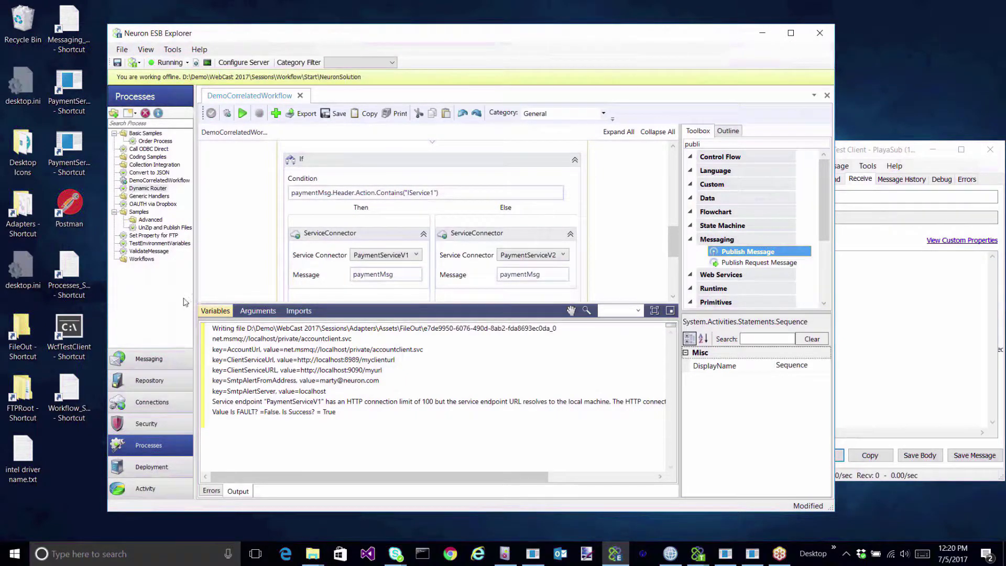
Create a new availability group named Workflow Host.
click(178, 467)
click(157, 160)
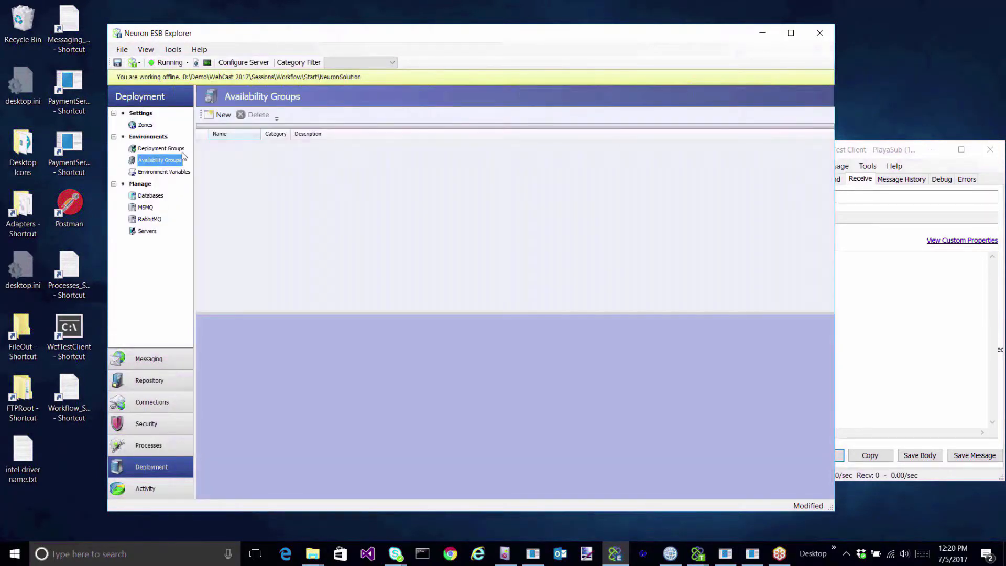
click(219, 114)
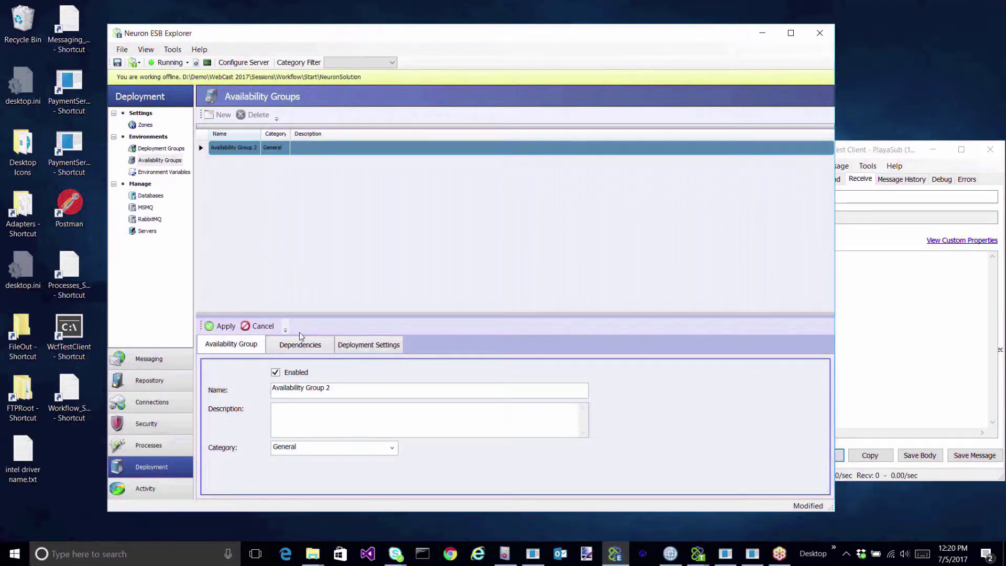
click(356, 387)
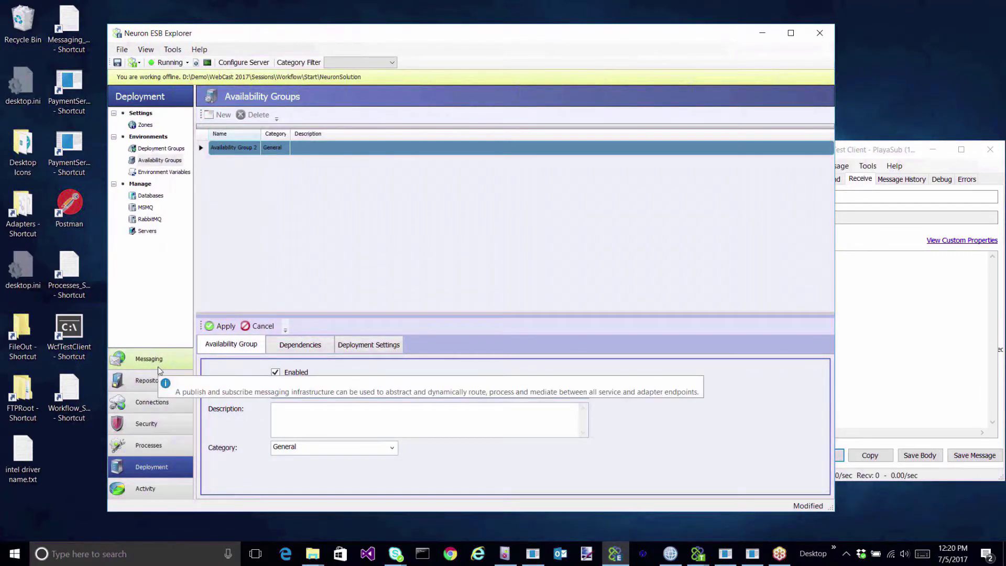
text(Workflow Host)
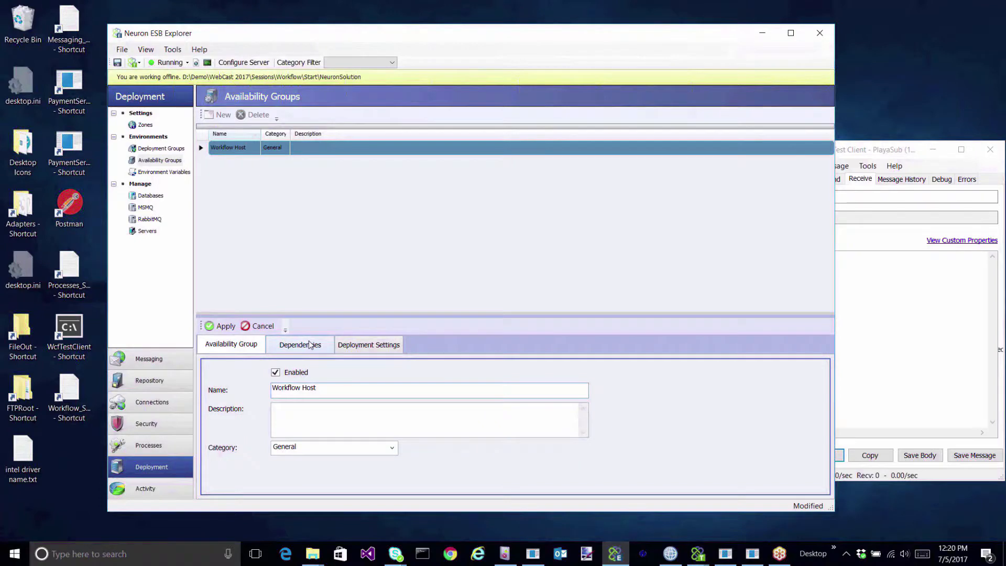
Deploy Workflow Host to localhost in Development, keep WorkflowServer2 Primary, and apply.
click(310, 346)
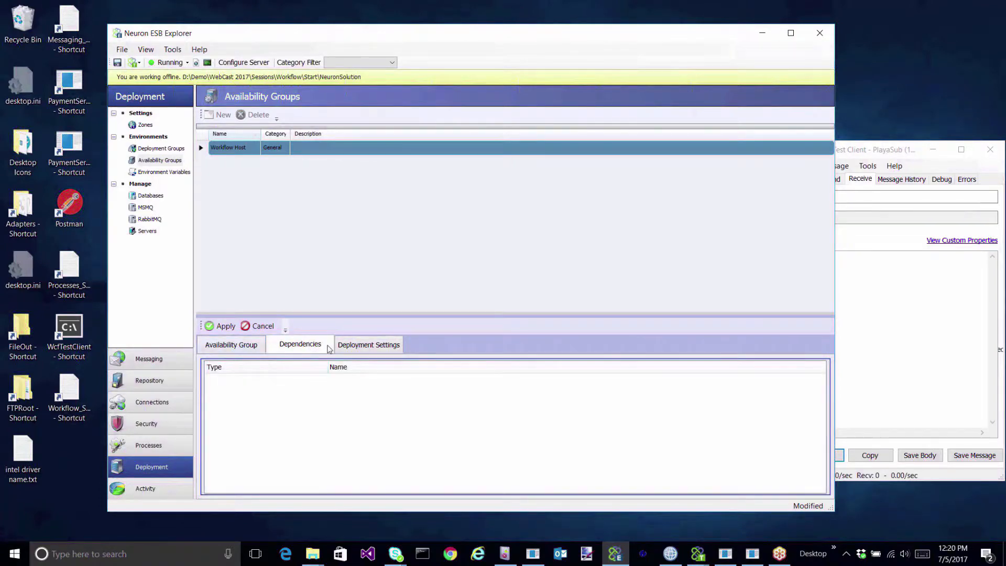
click(371, 350)
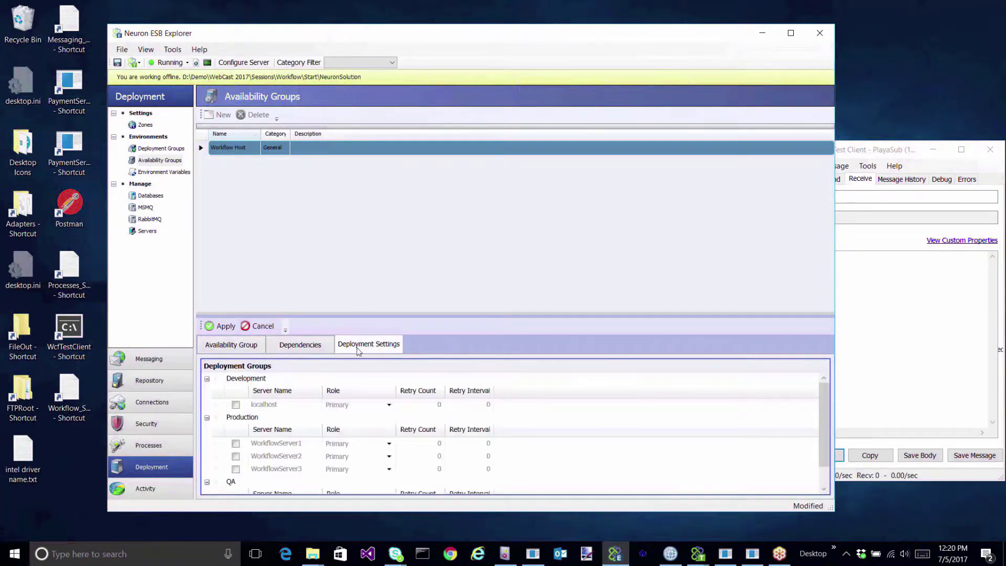
click(236, 405)
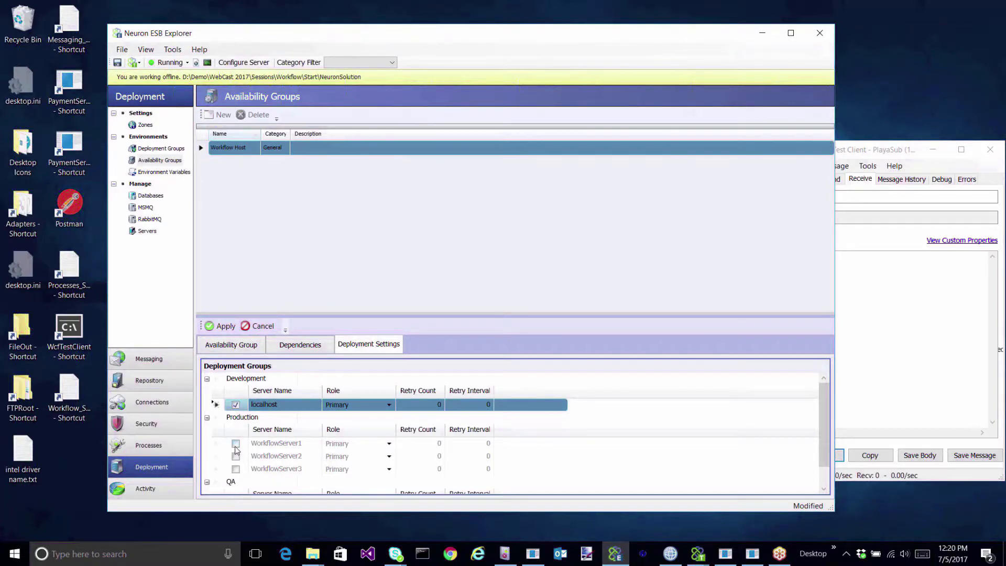
click(389, 457)
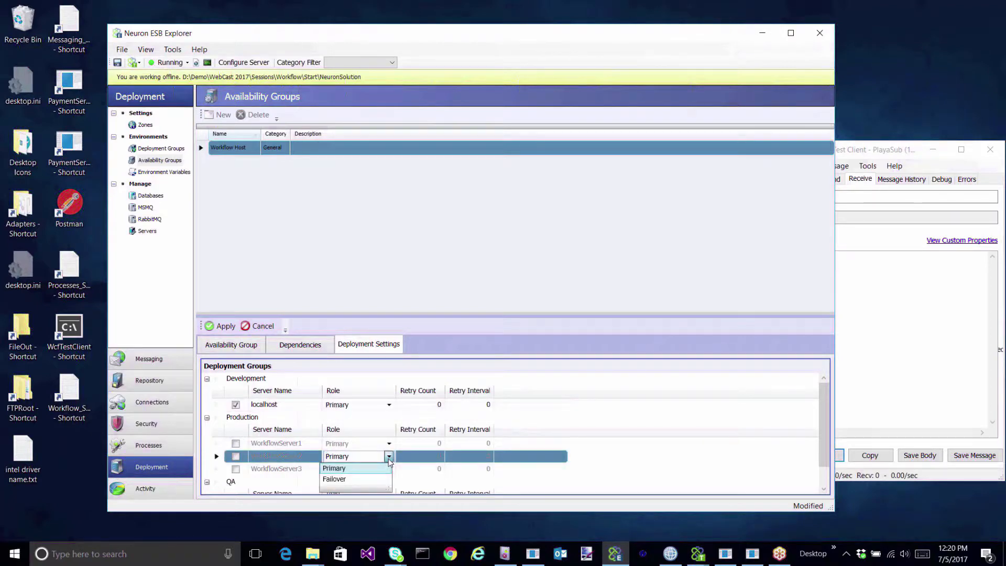
click(389, 460)
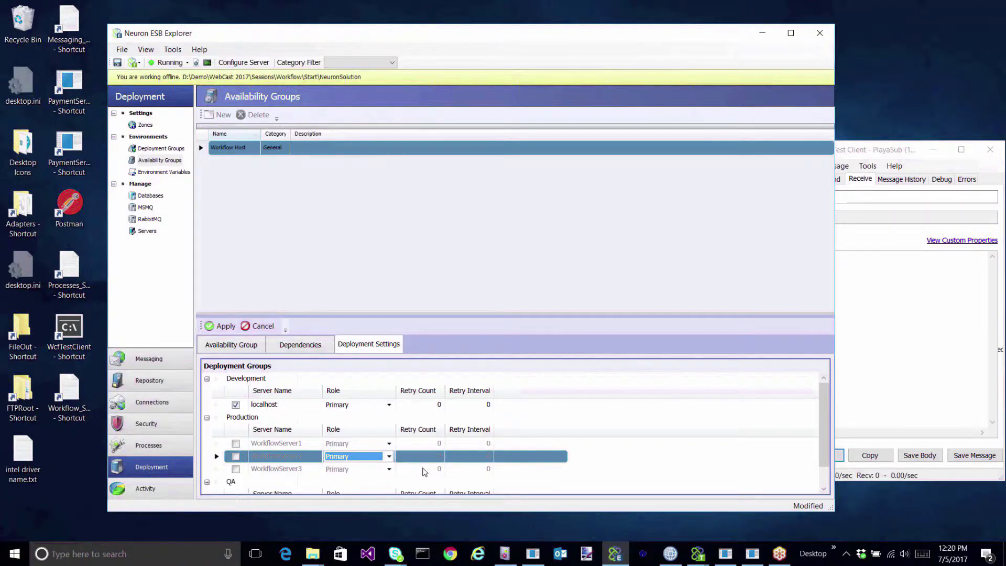
click(219, 328)
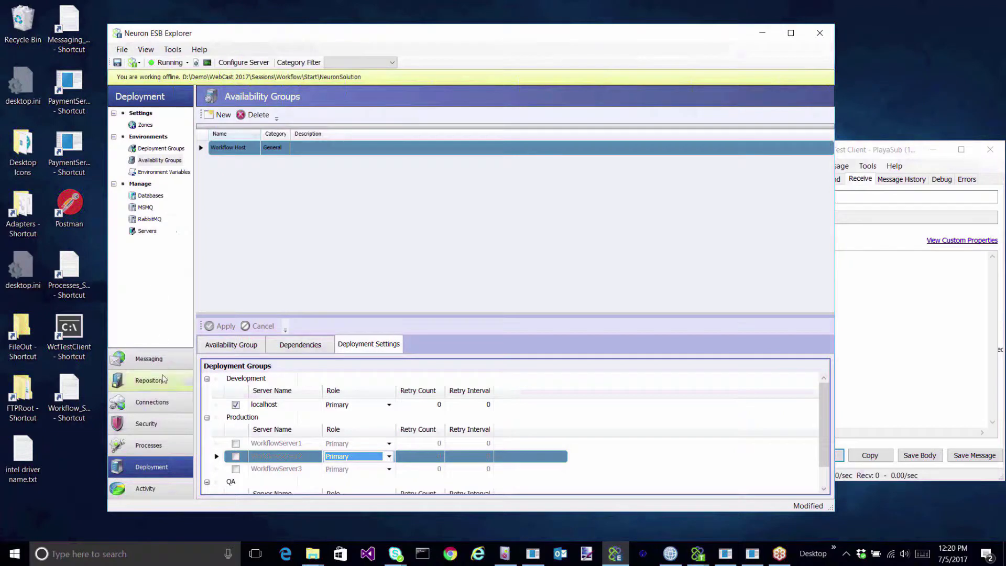
click(157, 405)
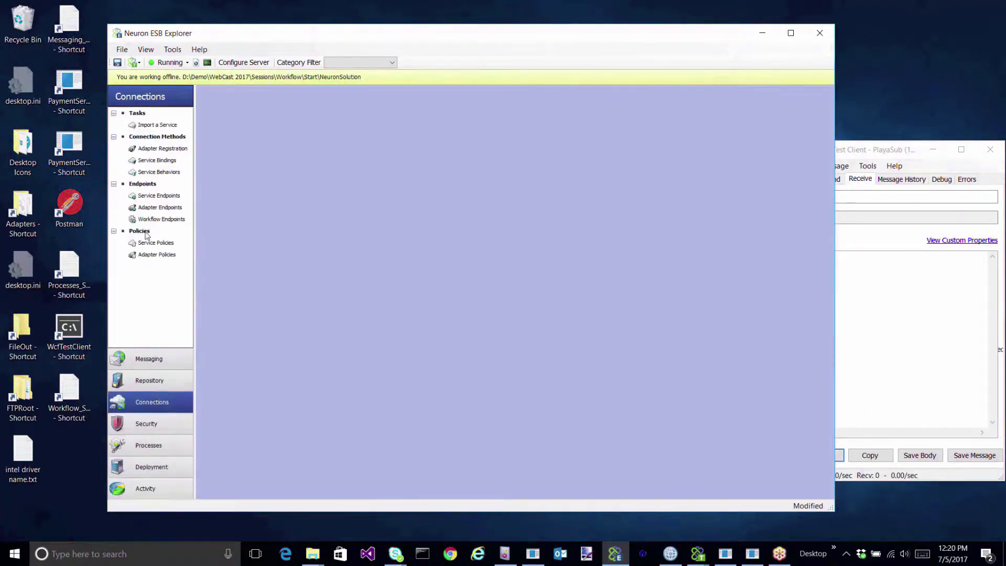
Add a new workflow endpoint named DemoCorrelatedWorkflow and mark it Enabled.
click(169, 220)
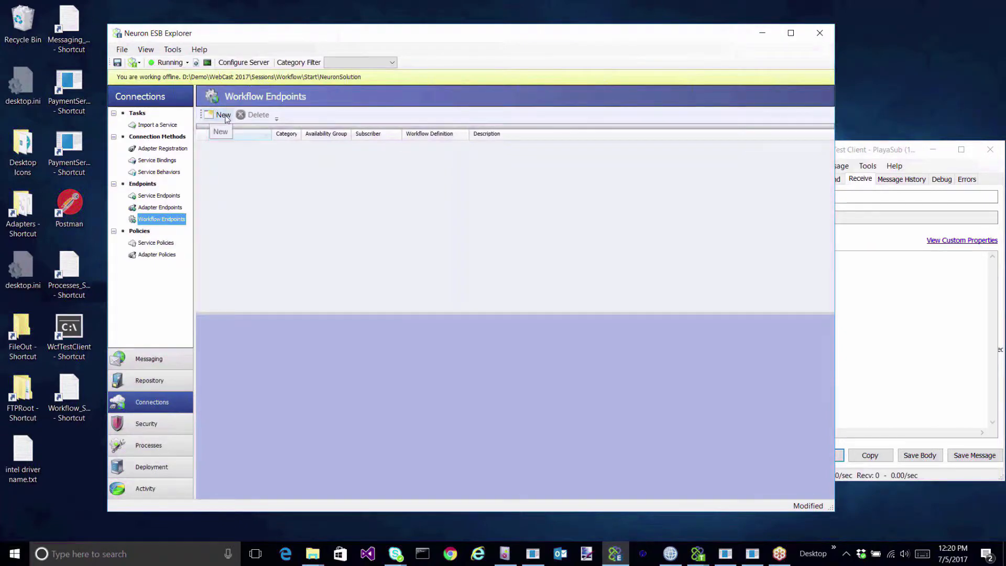
click(225, 115)
triple_click(345, 388)
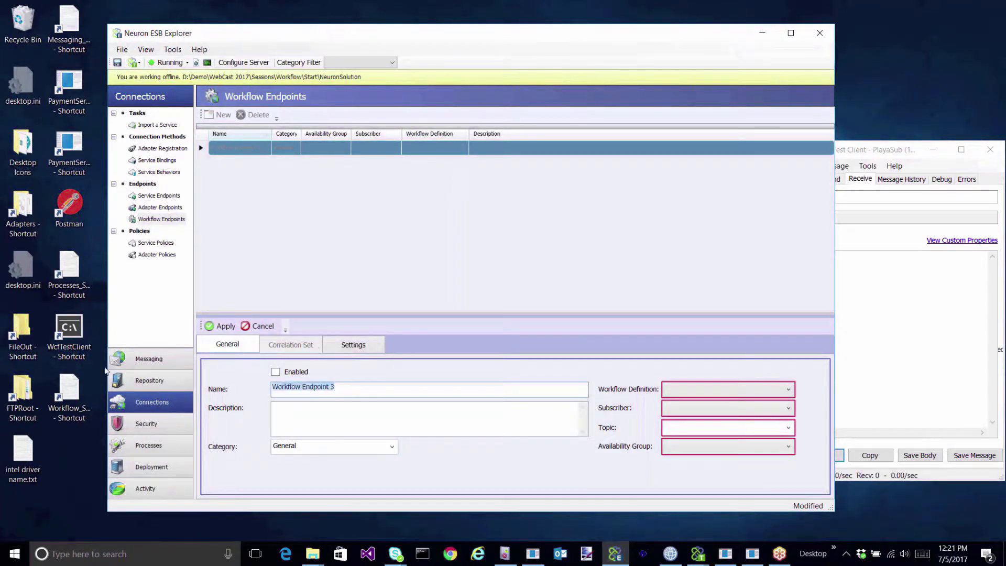
text(DemoCorrelat)
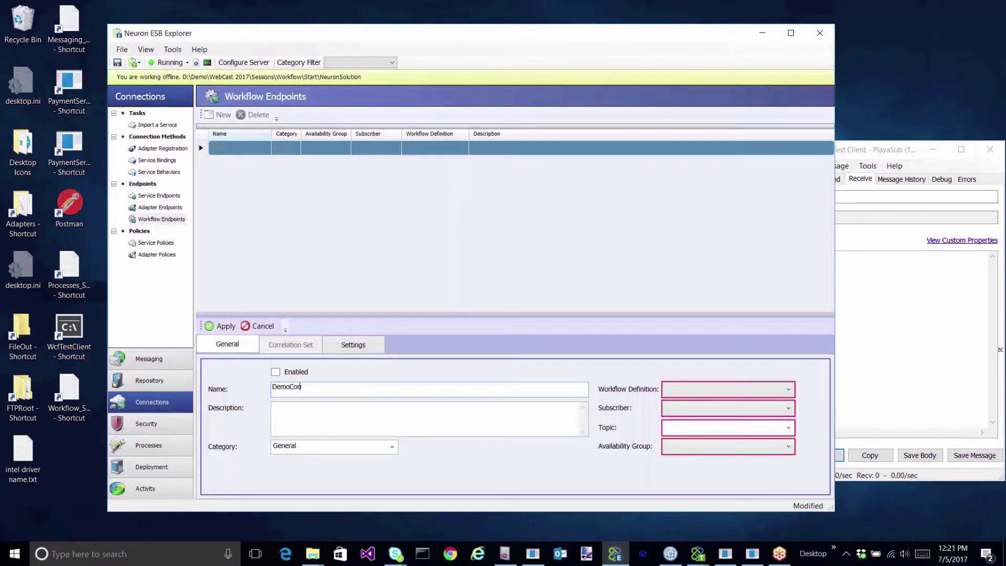
text(edWorkflow)
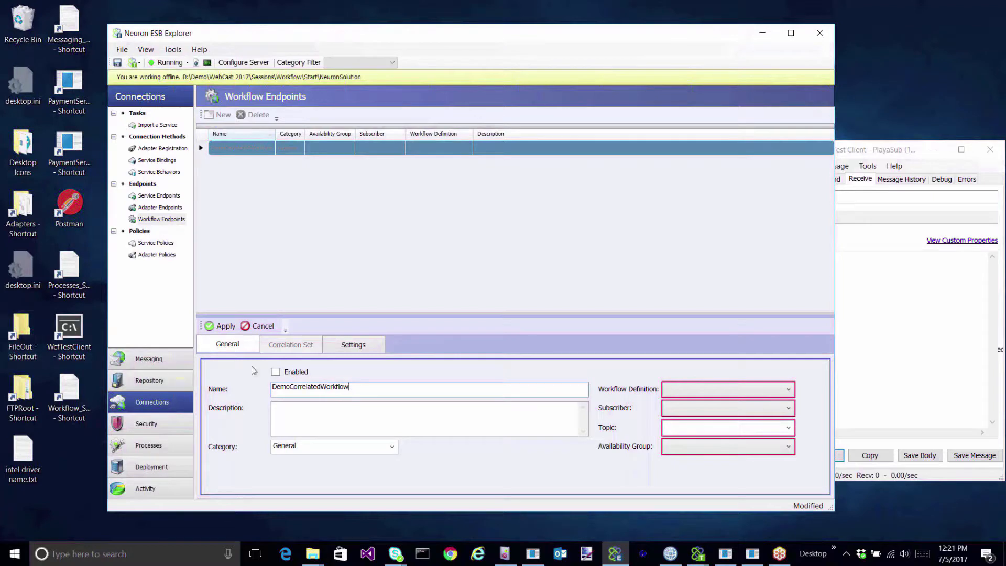
click(275, 372)
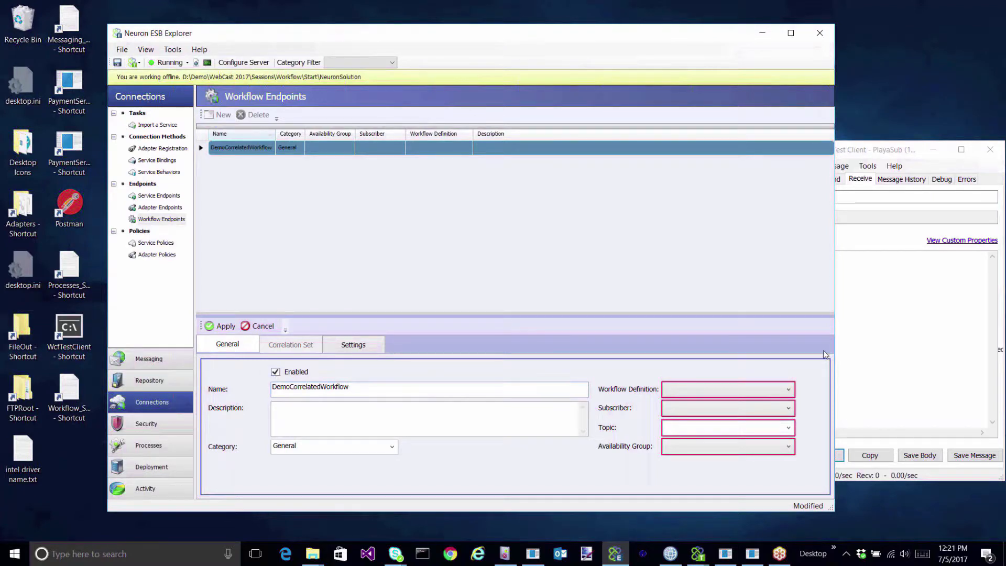
Assign definition DemoCorrelatedWorkflow, subscriber PlayaWorkflowSub, topic Playa.Workflow and availability group Workflow Host.
click(699, 389)
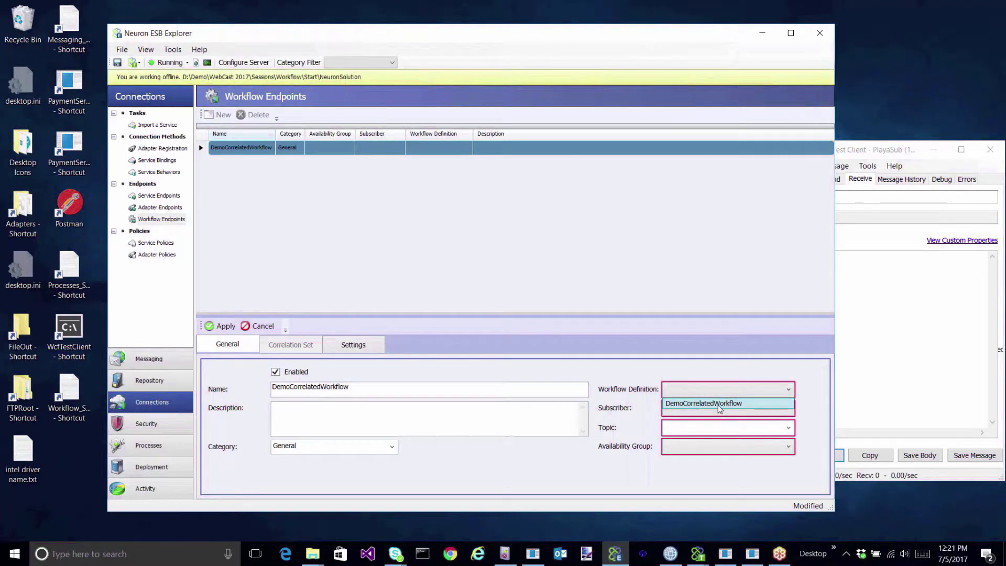
click(719, 409)
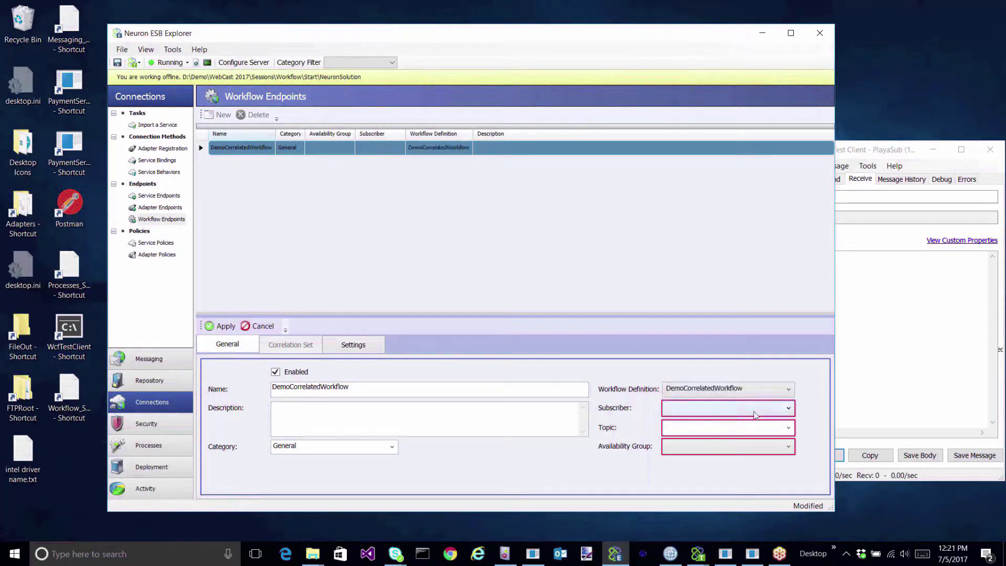
click(789, 410)
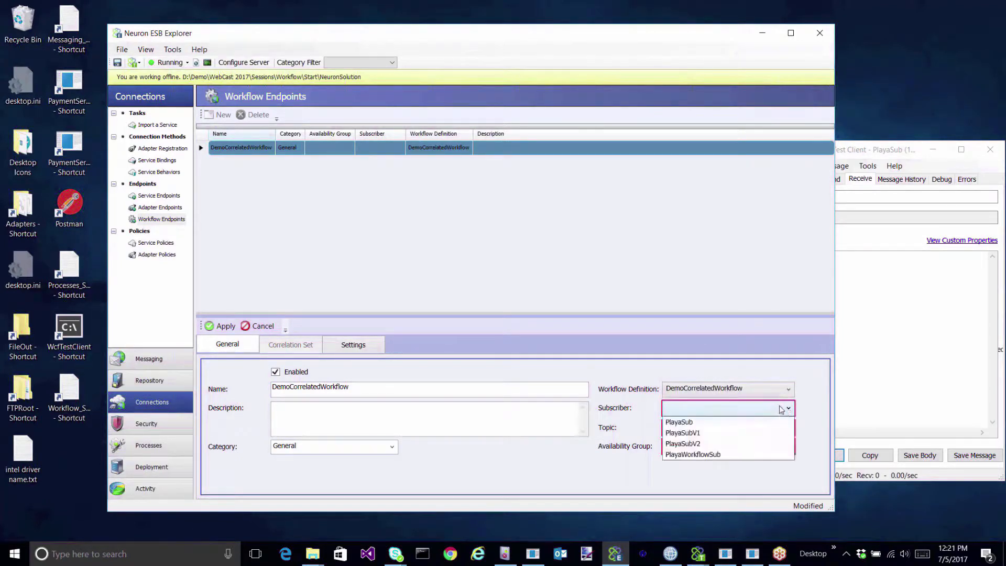
click(720, 456)
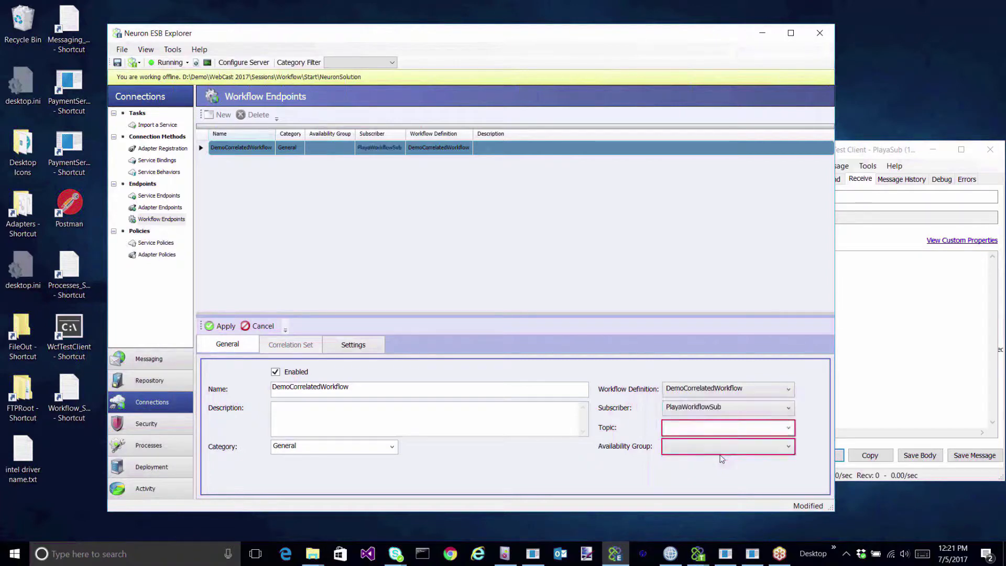
click(788, 428)
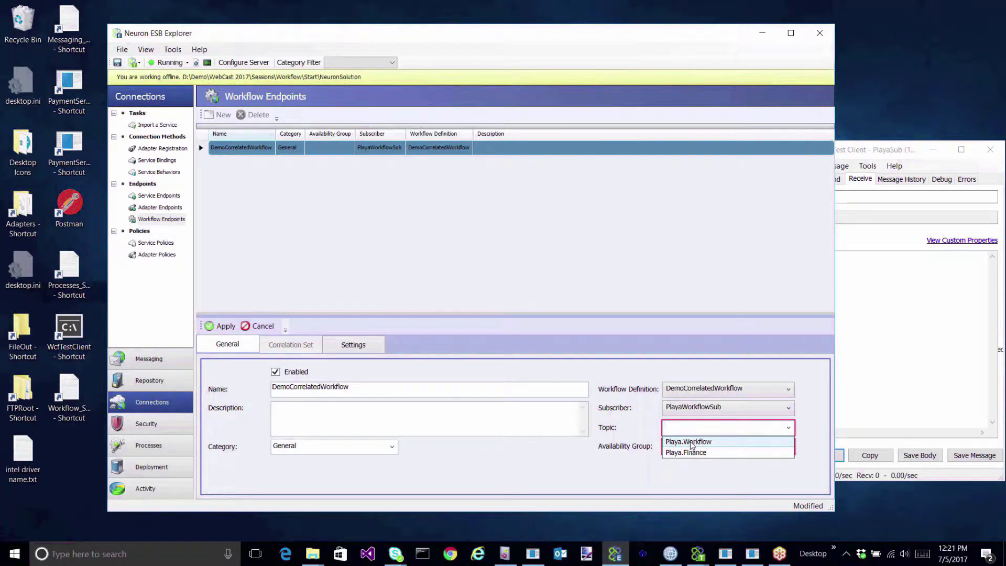
click(690, 444)
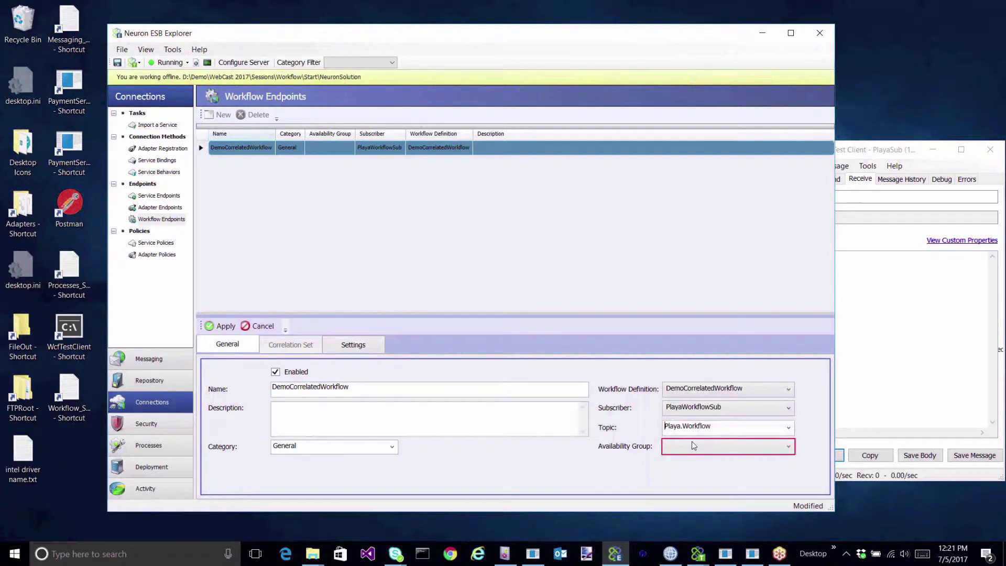
click(790, 447)
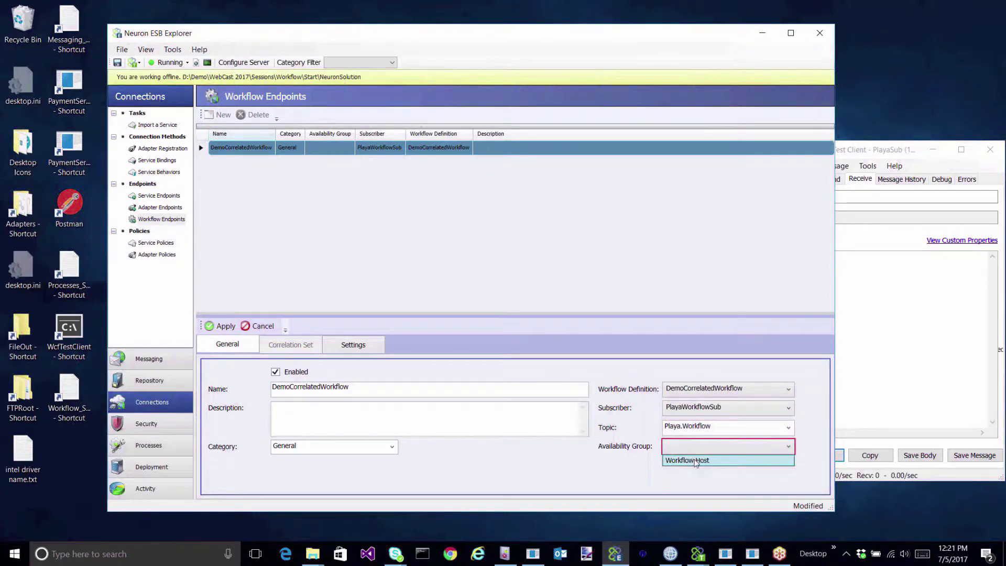
click(697, 462)
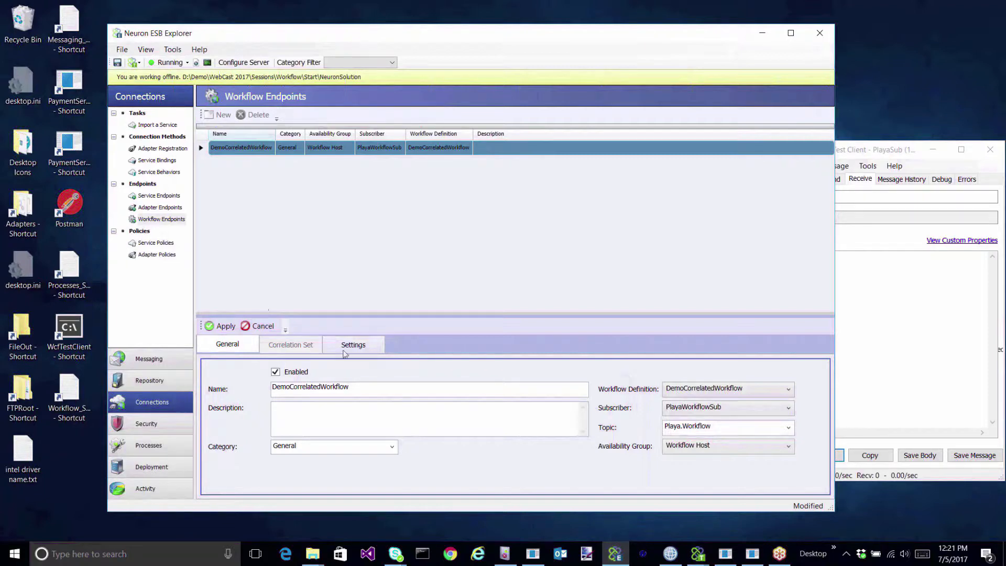
Set the endpoint's Max Tracking Variable Length to 1024 and apply the changes.
click(359, 348)
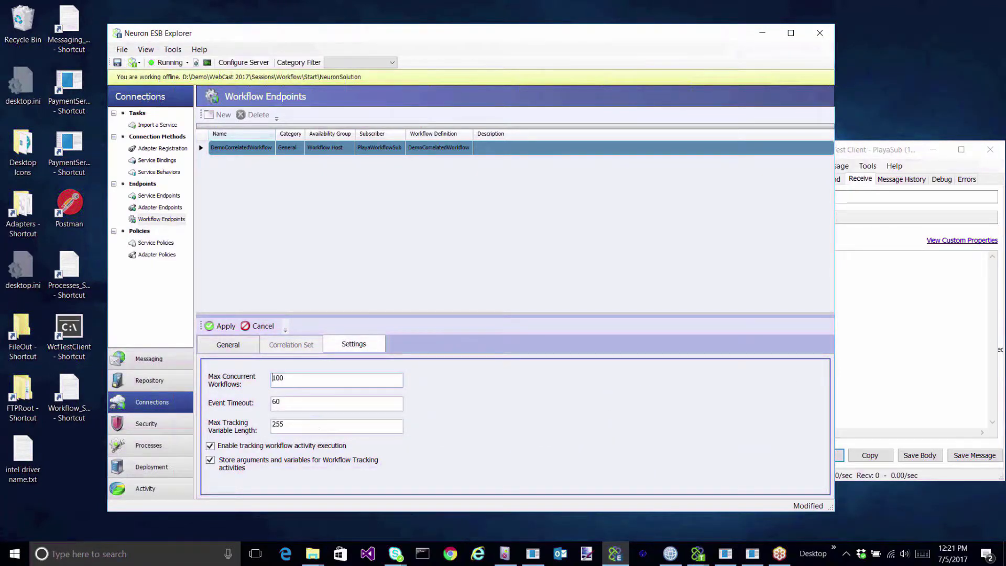
drag(304, 420, 213, 424)
text(1024)
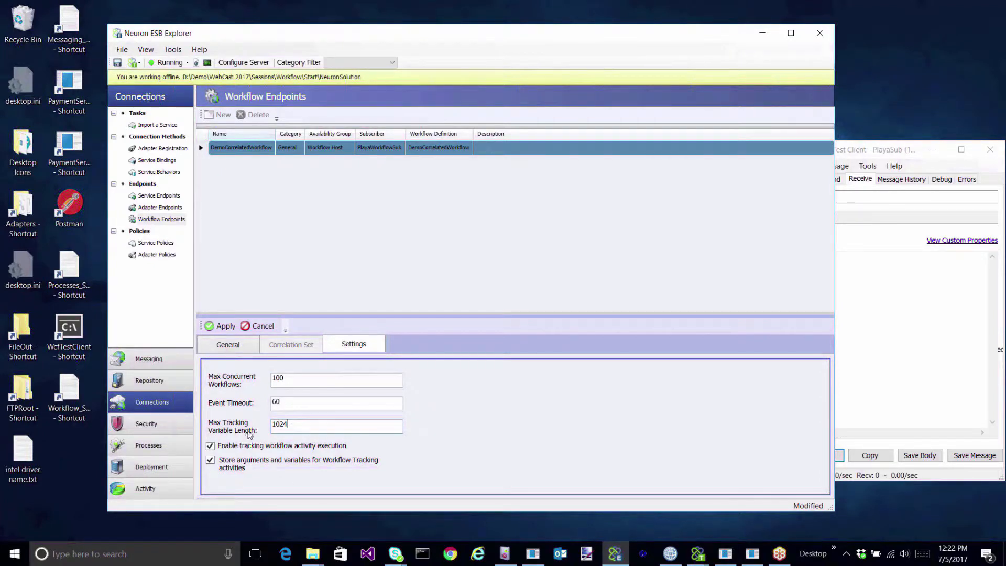
click(220, 326)
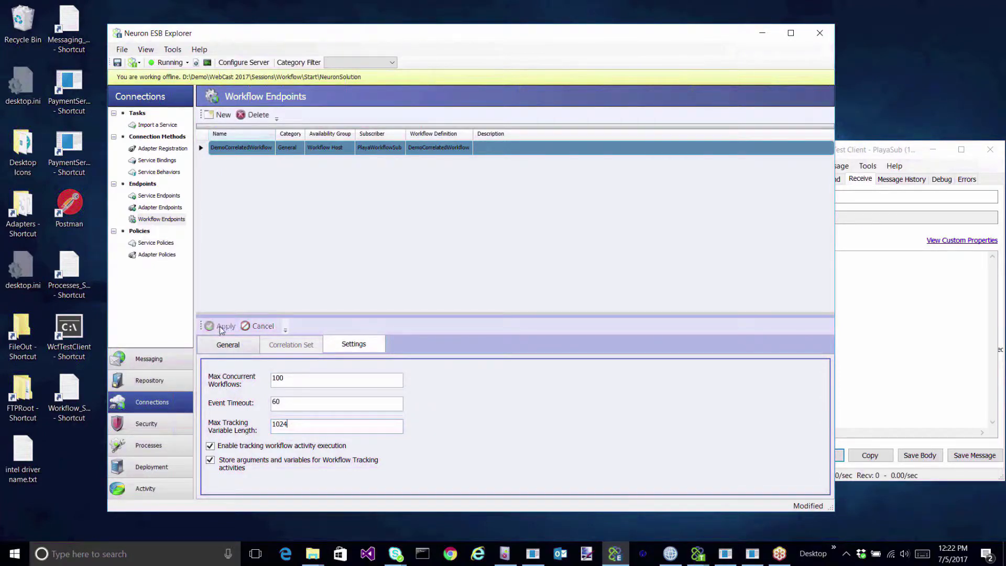
Save the solution configuration, confirm it, and open the Endpoint Health dashboard.
click(117, 62)
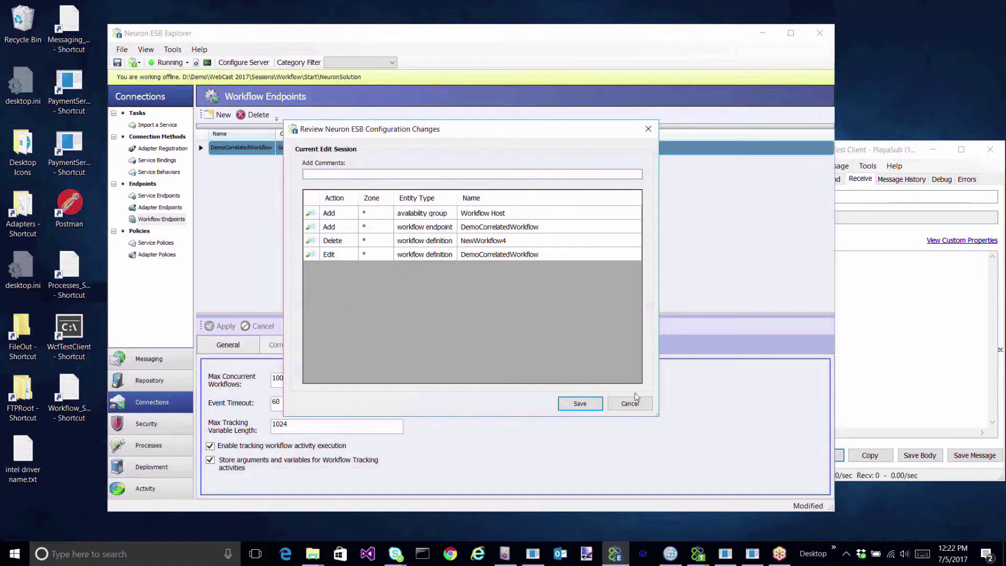
click(579, 404)
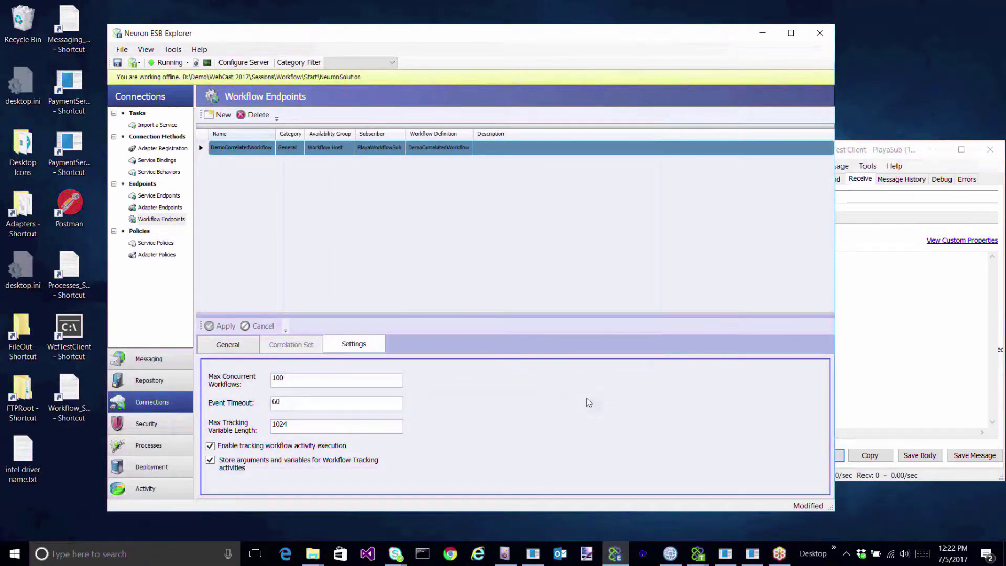
click(562, 327)
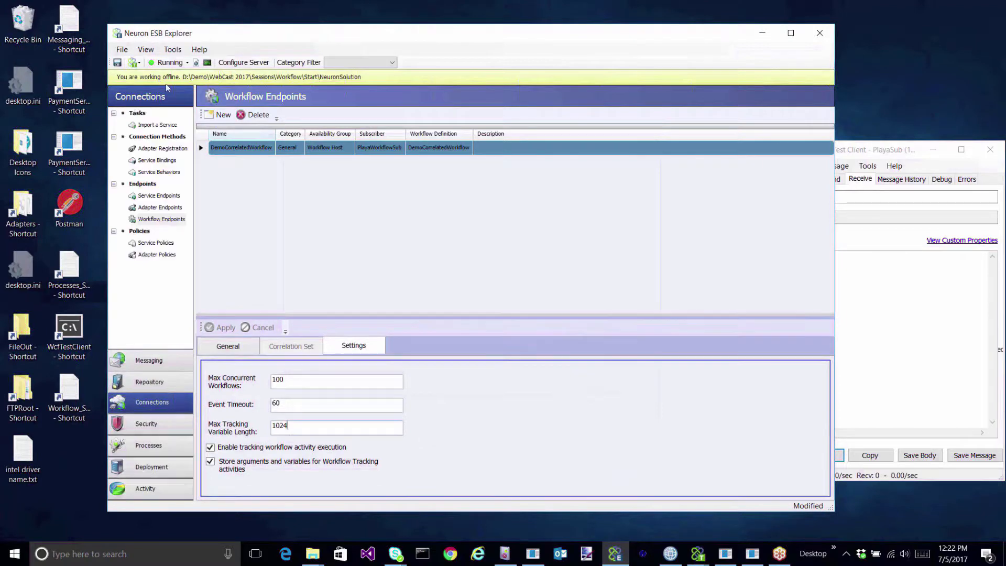
click(207, 63)
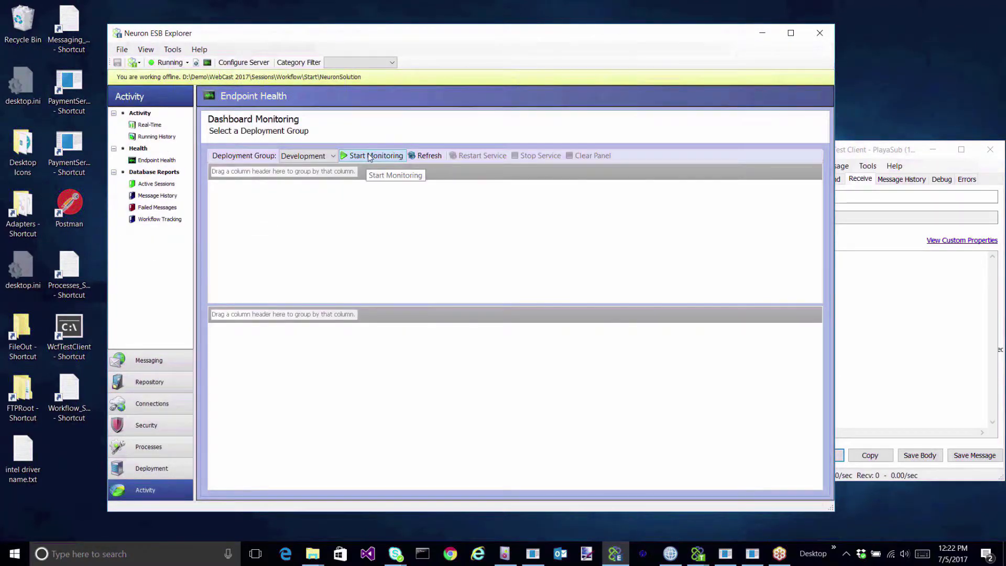
Start monitoring Development and expand Workflow Host to show the DemoCorrelatedWorkflow endpoint.
click(370, 156)
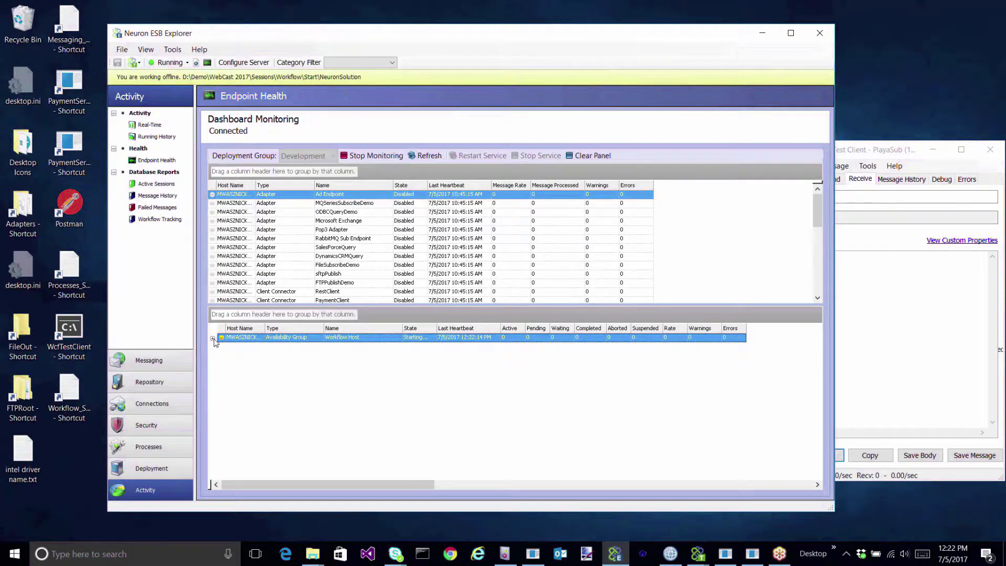
click(213, 338)
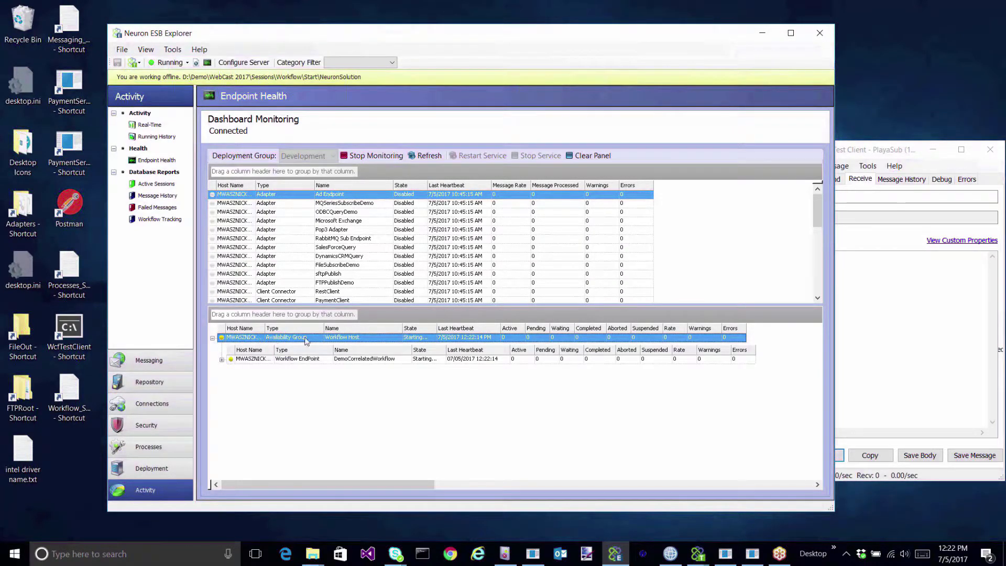
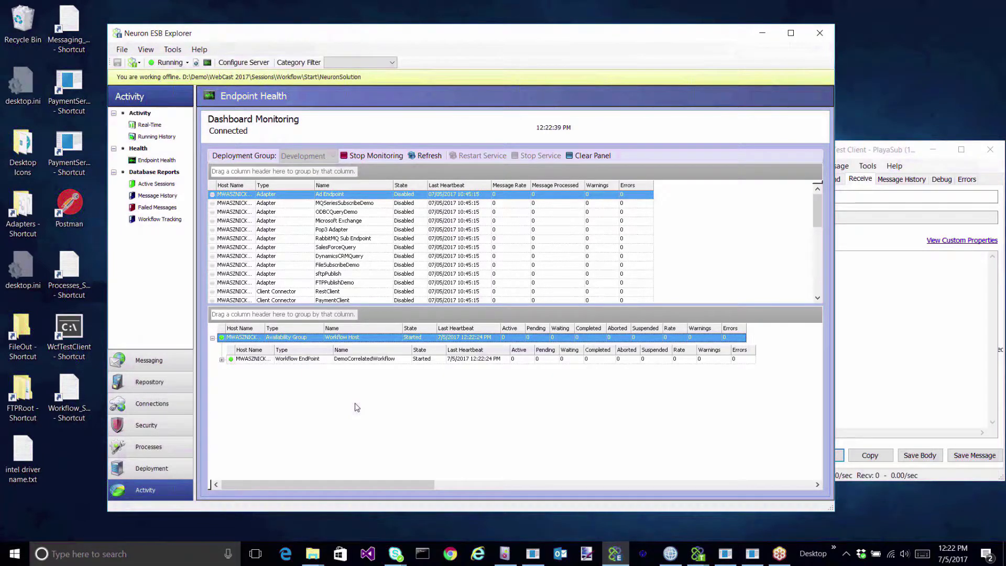
Delete the output file from the FileOut folder.
click(764, 34)
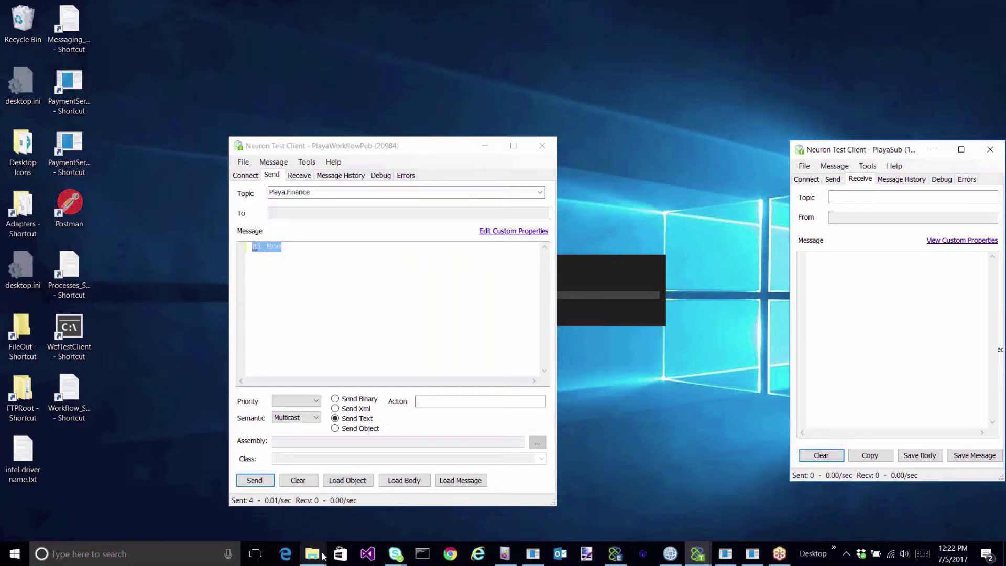
mouse_move(323, 557)
click(379, 504)
click(517, 286)
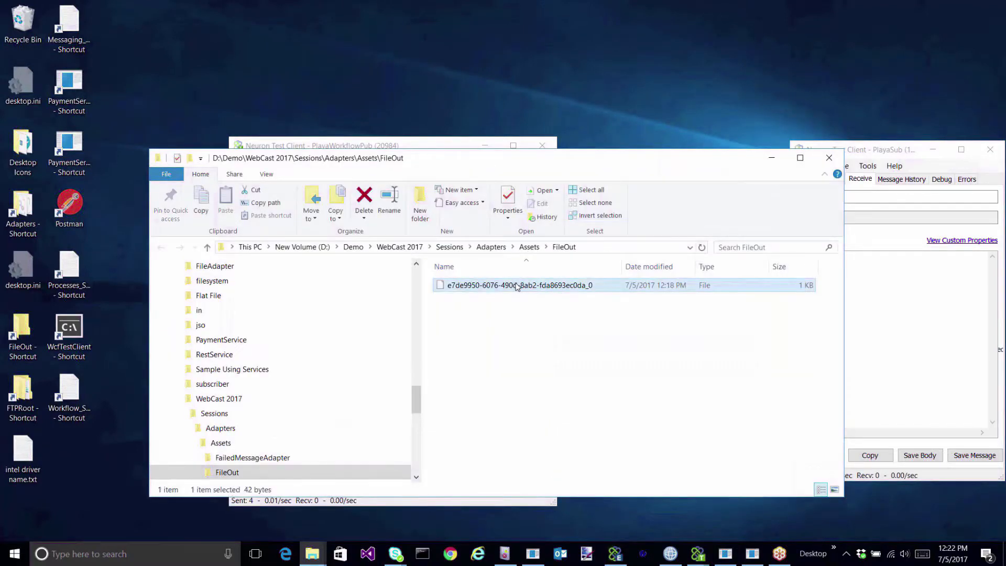
key(Delete)
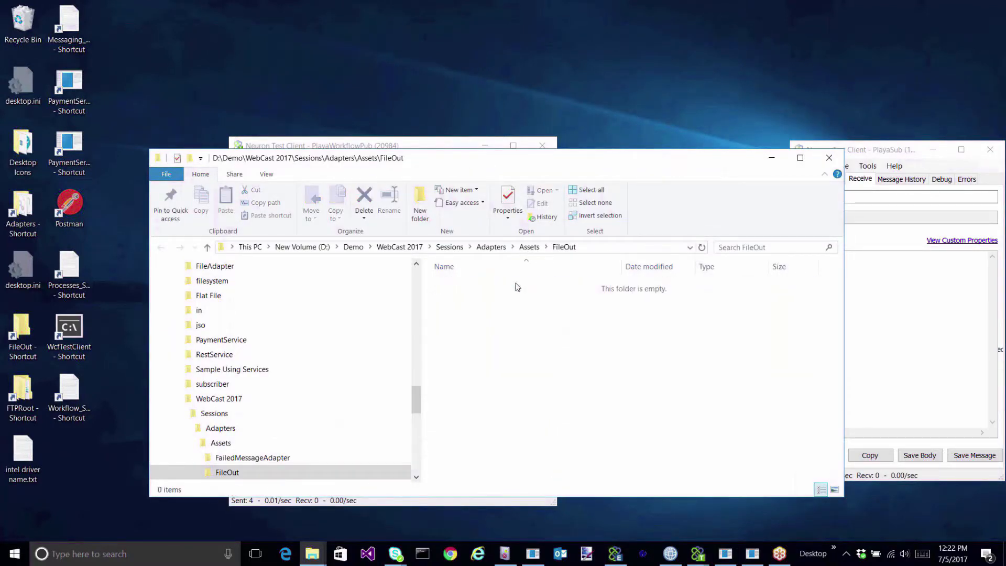
click(771, 158)
Clear all messages from the TEST queue in MQ Explorer and refresh the queue list.
click(671, 554)
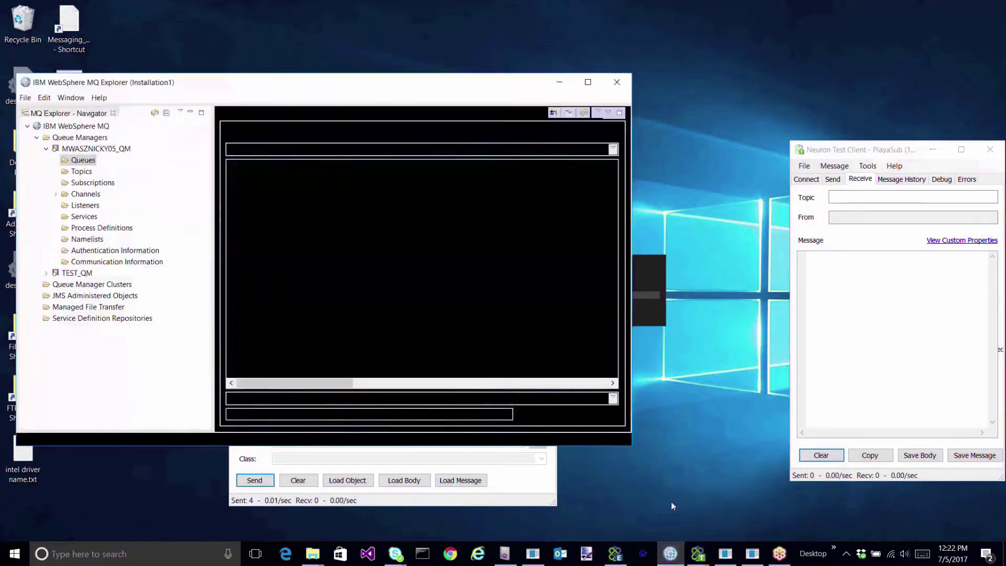
right_click(532, 204)
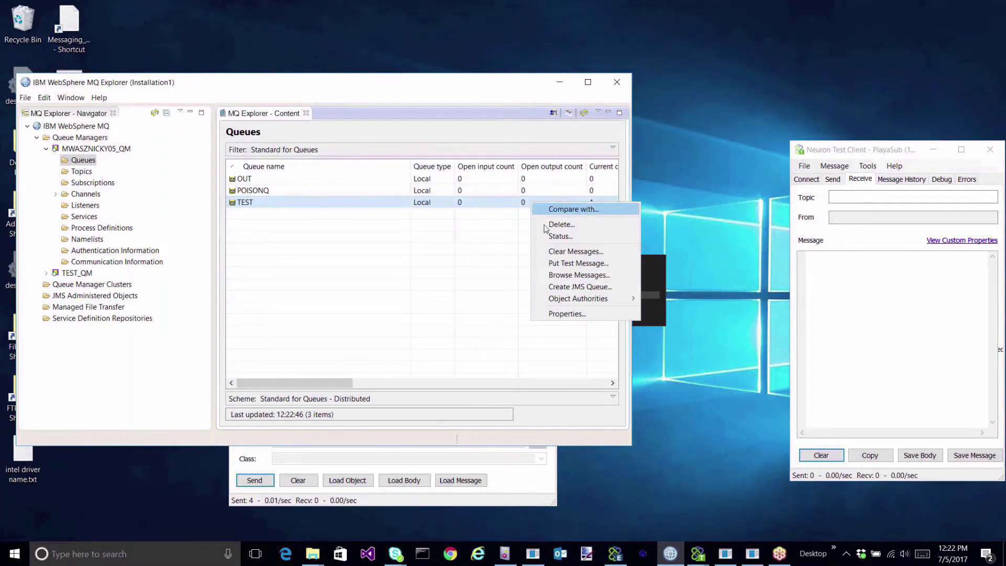
click(571, 252)
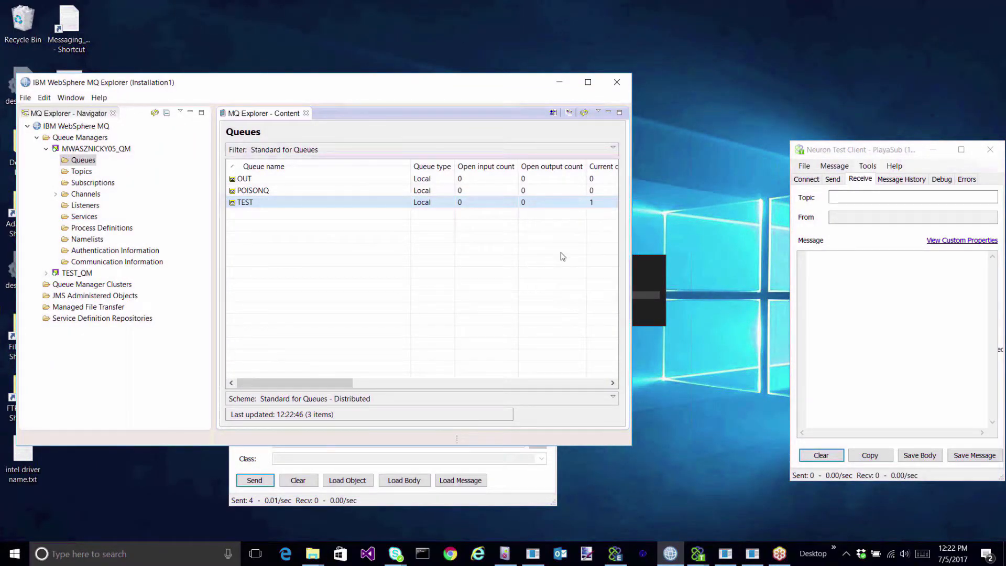
click(414, 318)
click(584, 113)
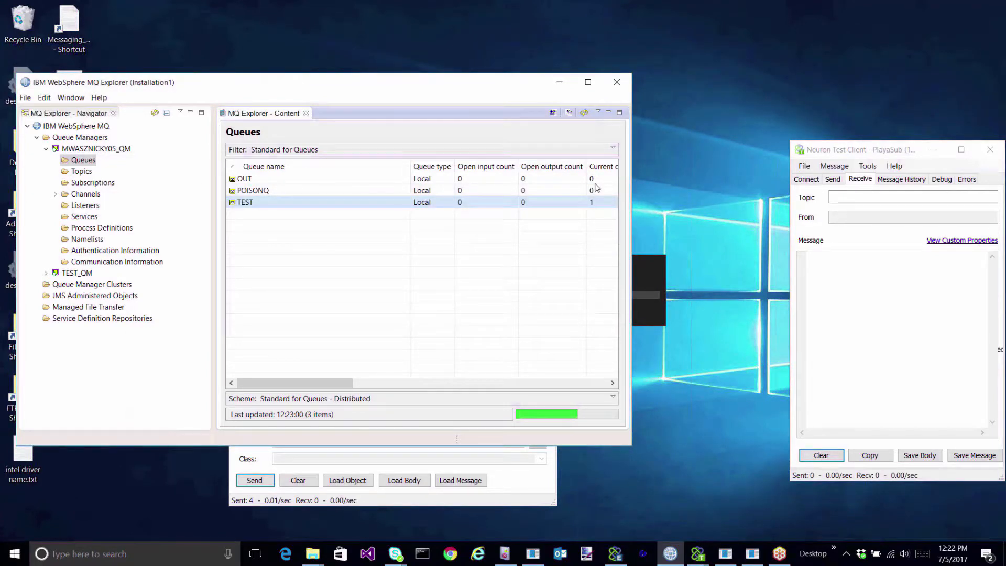
click(559, 82)
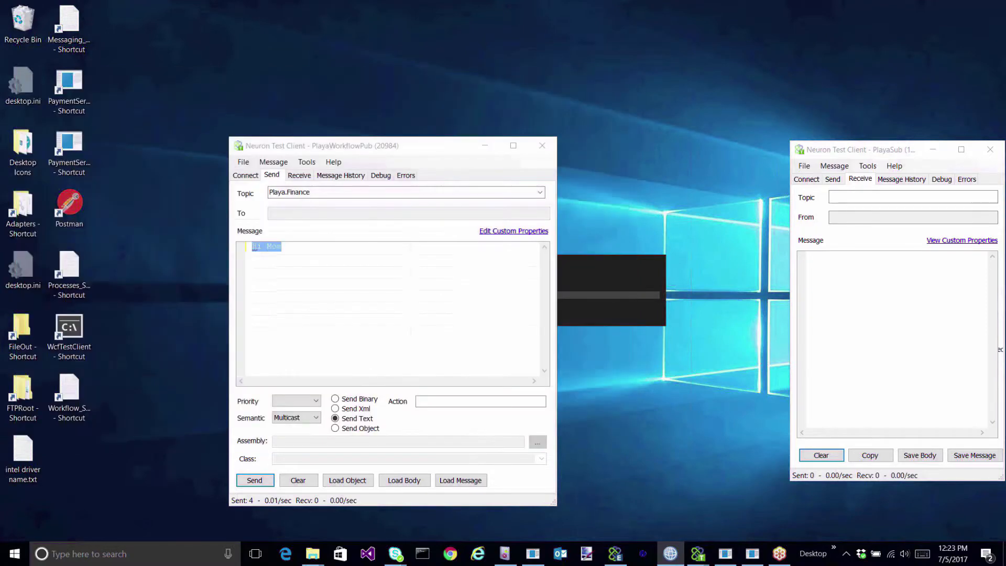
Switch the publishing client's topic to Playa.Workflow and publish the test message.
drag(342, 147, 330, 148)
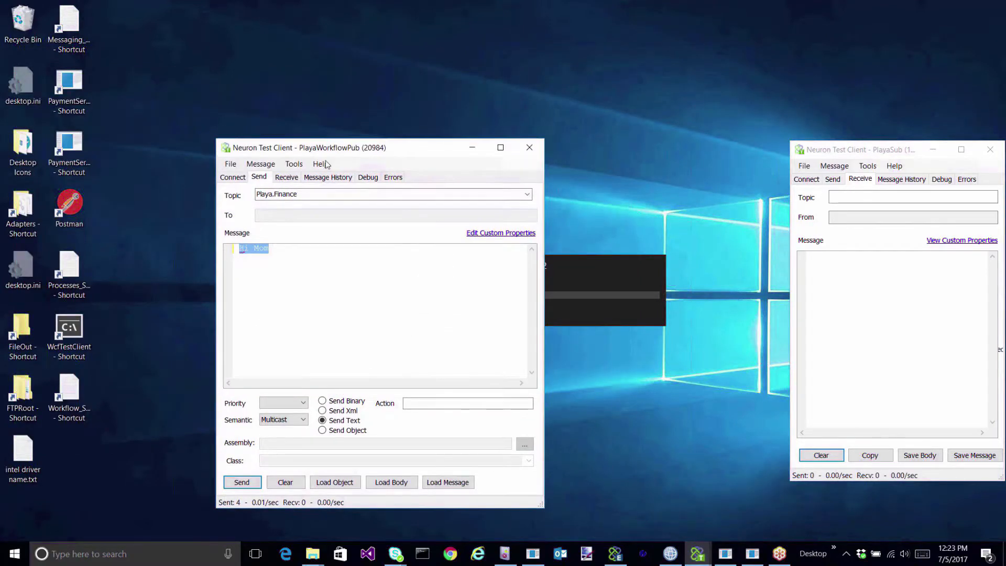
click(527, 194)
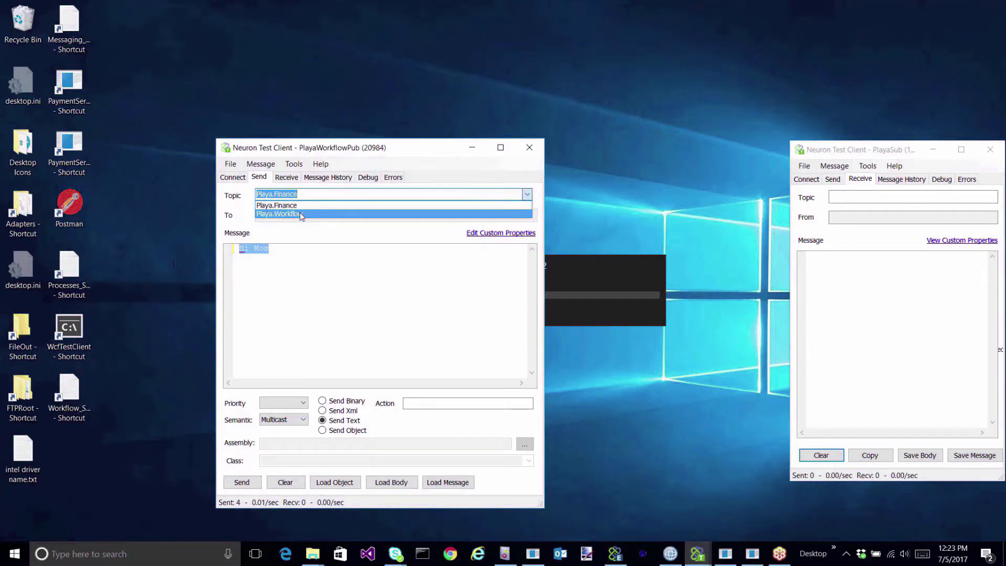
click(302, 212)
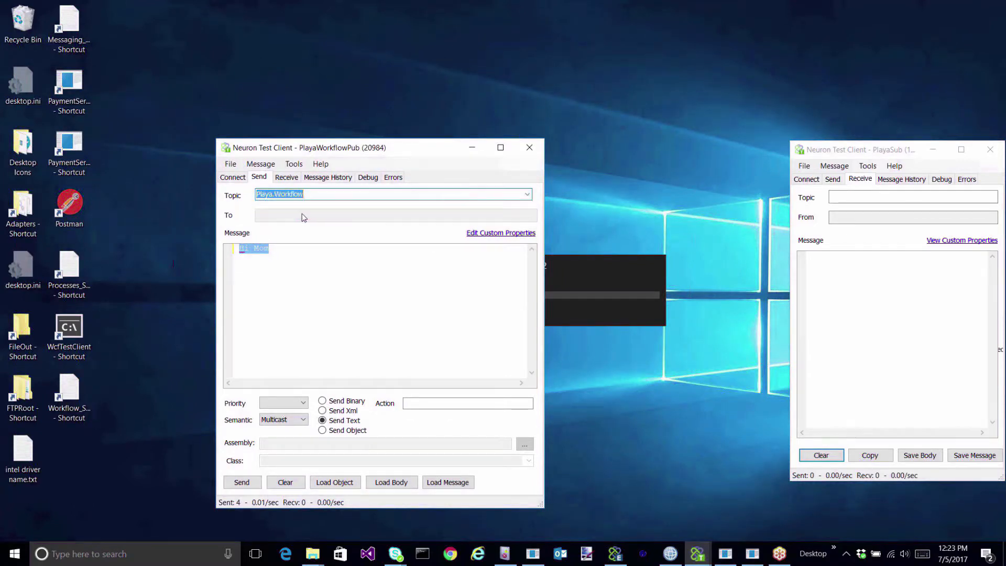
click(524, 232)
click(478, 225)
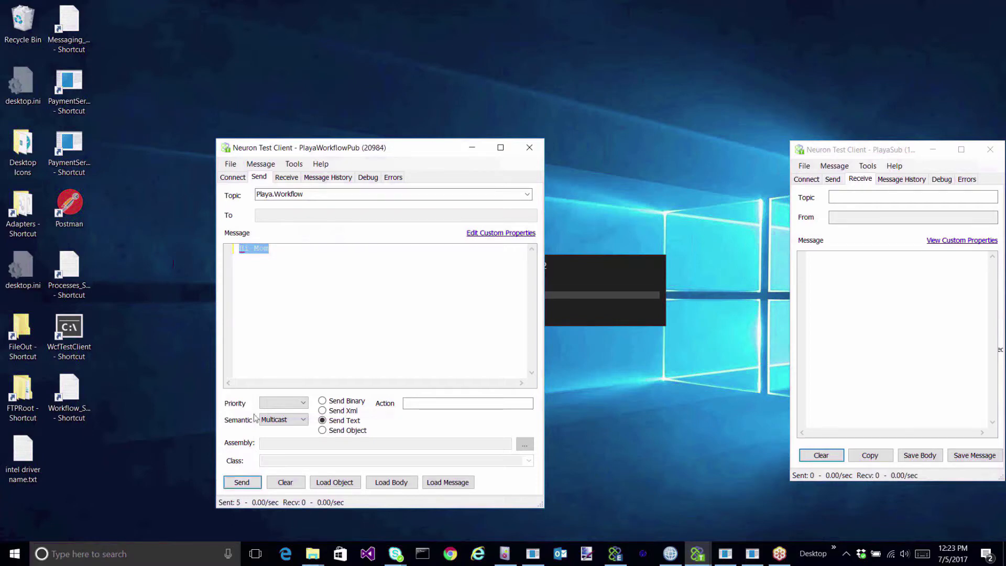
click(313, 554)
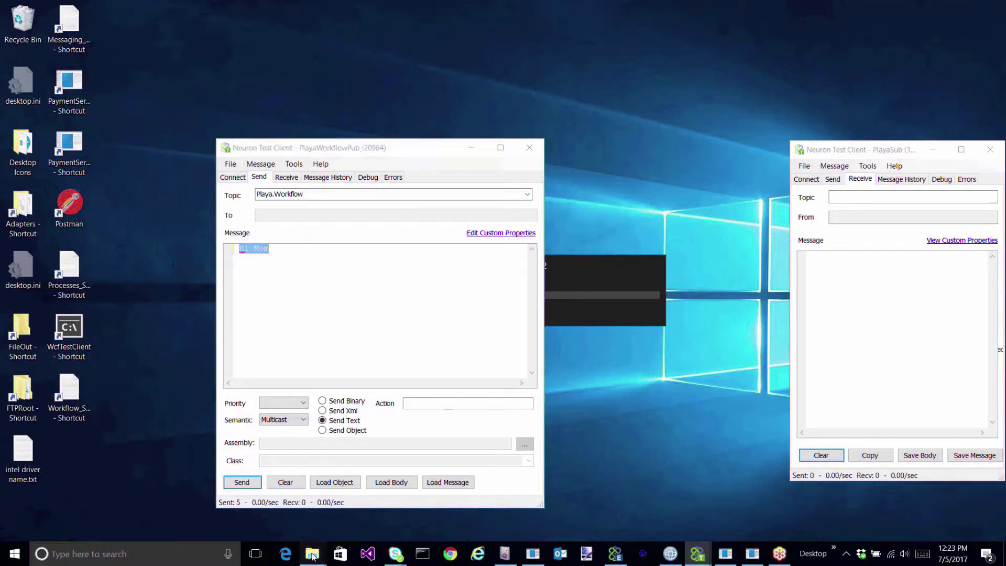
Delete the newly written output file from FileOut.
click(370, 466)
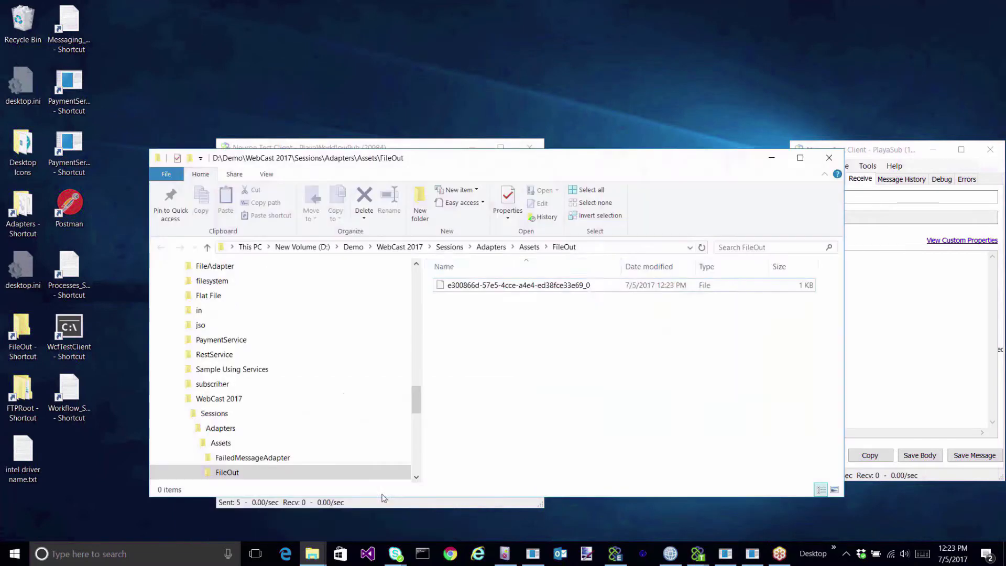
click(521, 287)
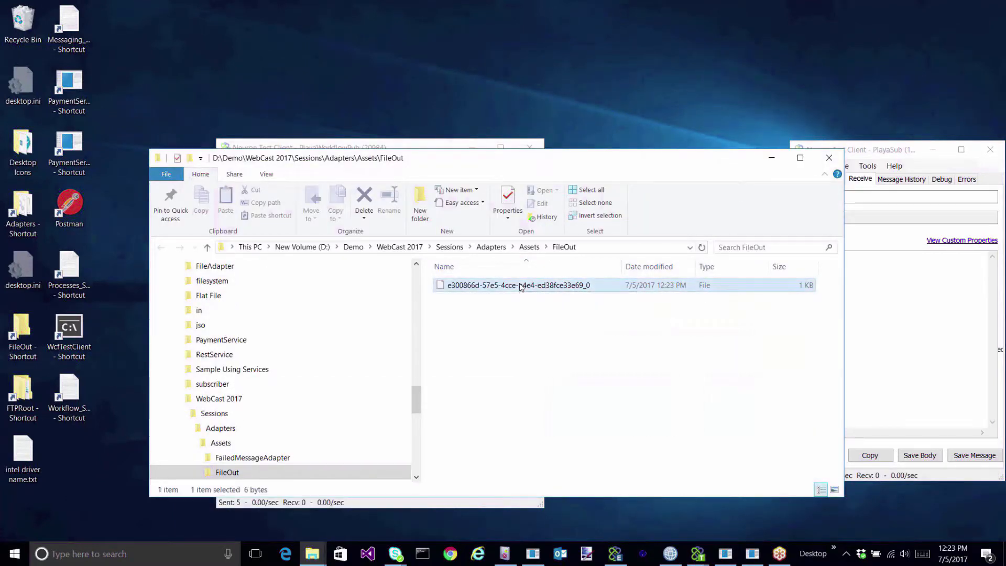
key(Delete)
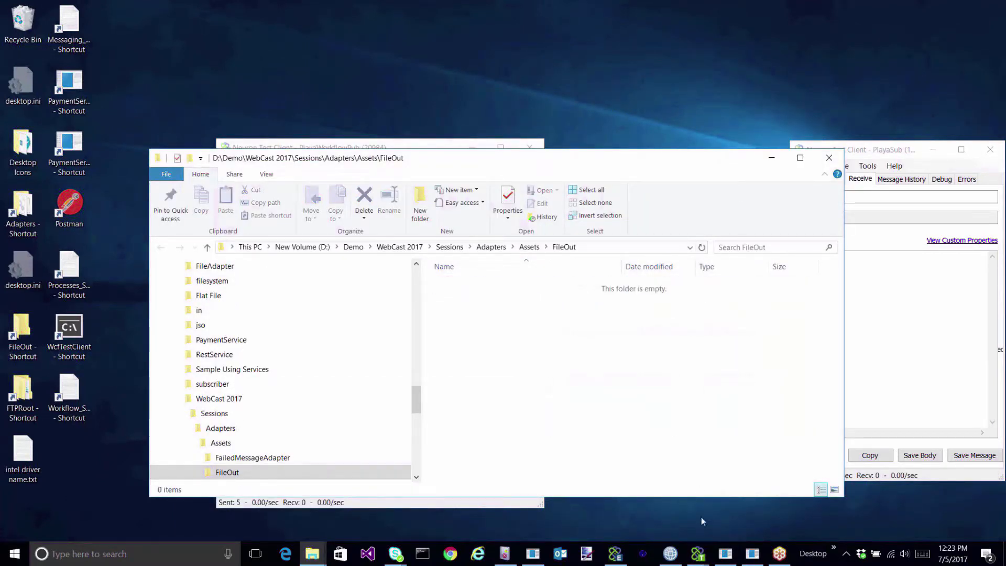
Refresh MQ Explorer's queues to confirm the TEST queue depth is 1.
click(671, 554)
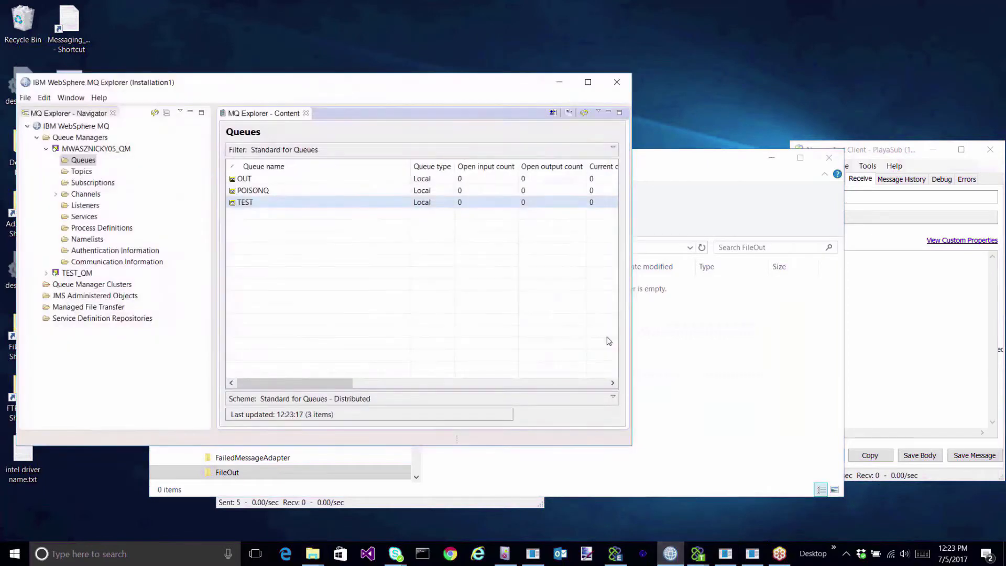
click(584, 113)
click(558, 85)
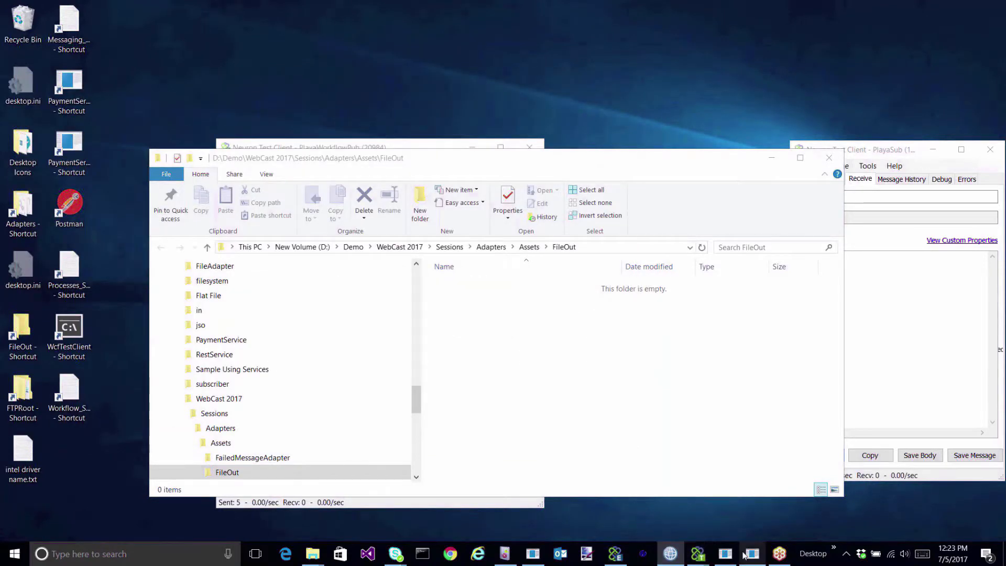
click(615, 554)
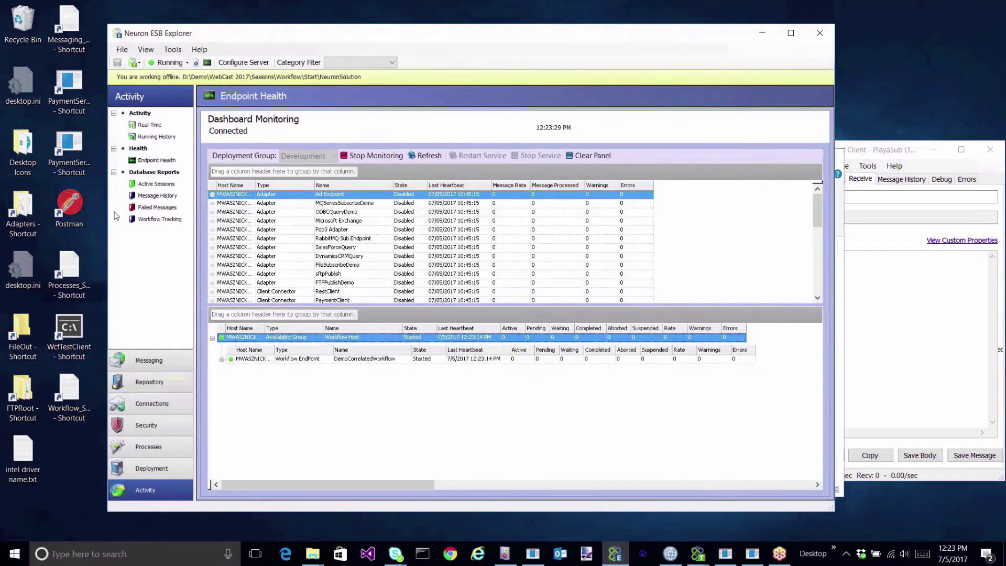
Run the Workflow Tracking report and select the waiting DEFAULT1011 DemoCorrelatedWorkflow instance.
click(160, 220)
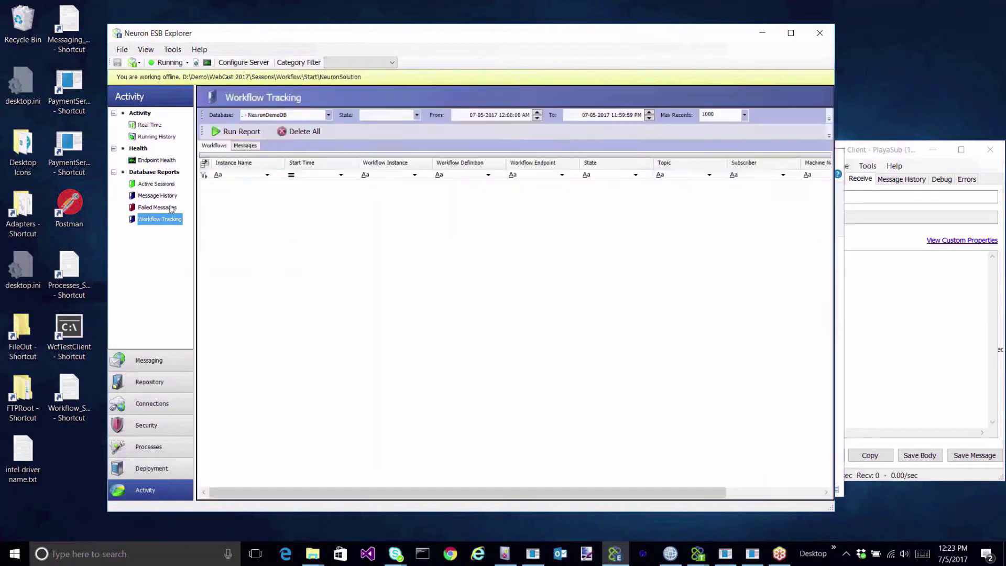
click(234, 133)
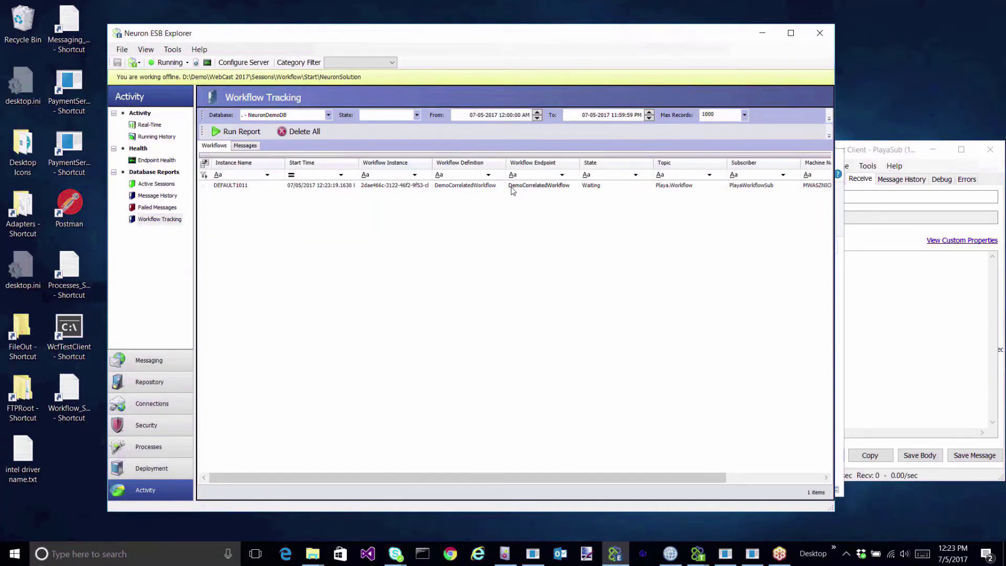
click(512, 188)
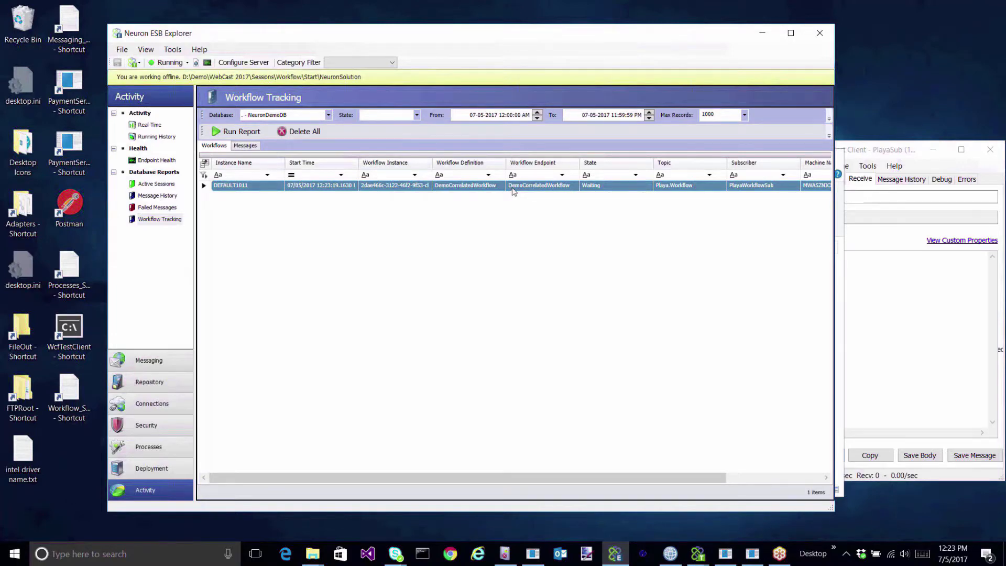
click(699, 556)
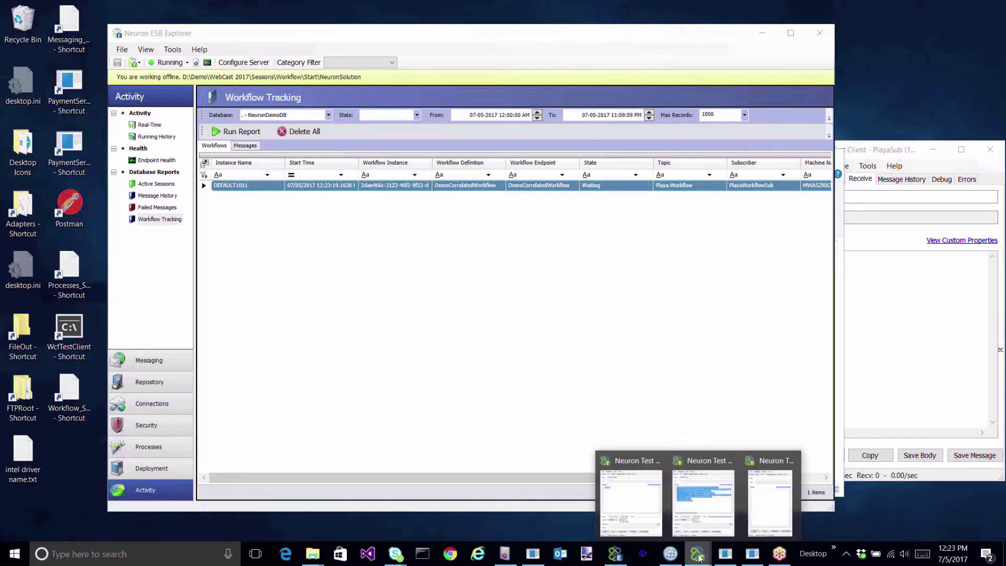
Place the PaymentServiceV1 console beside the PlayaWorkflowPub client and resend the ProcessPayment message.
click(703, 502)
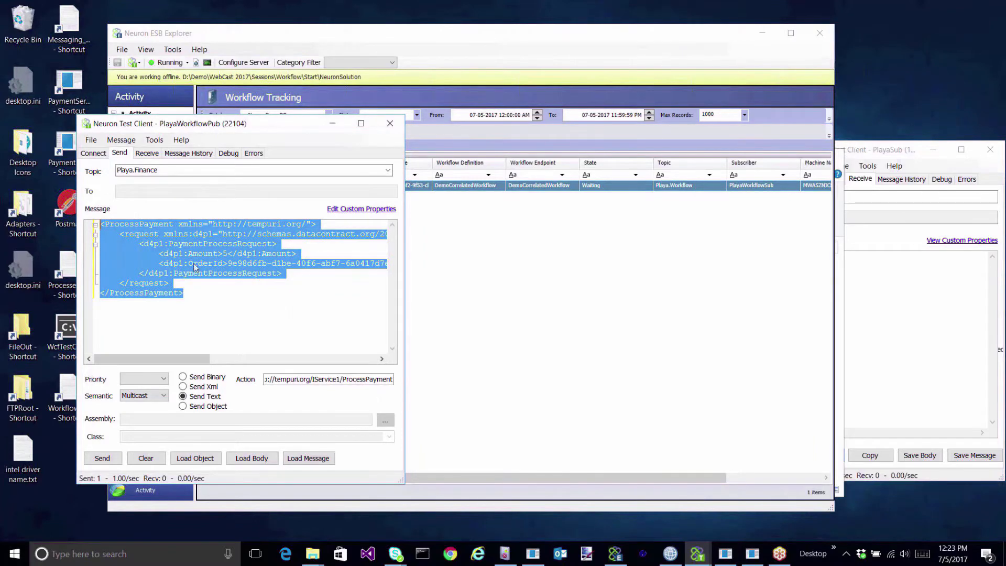
click(204, 285)
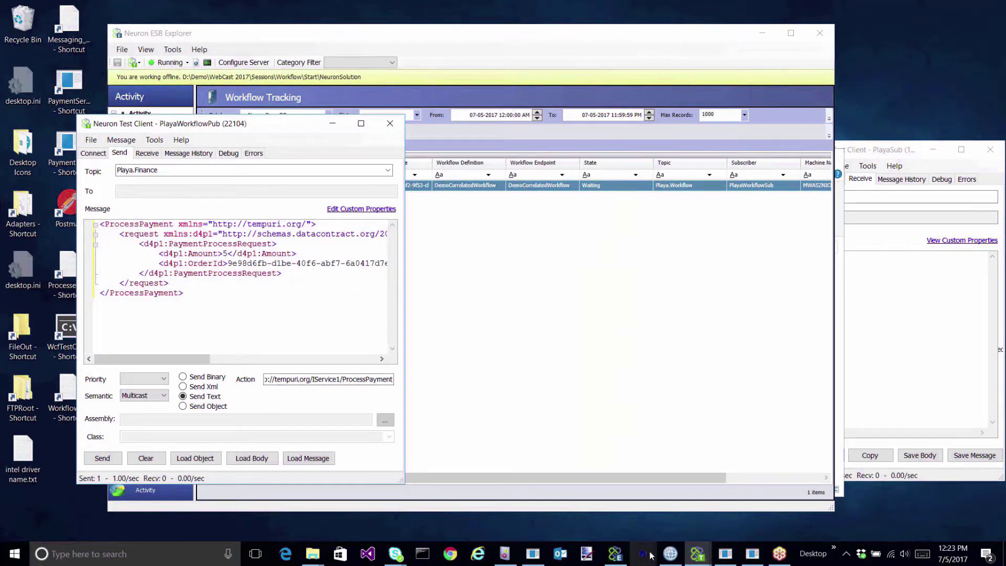
click(753, 560)
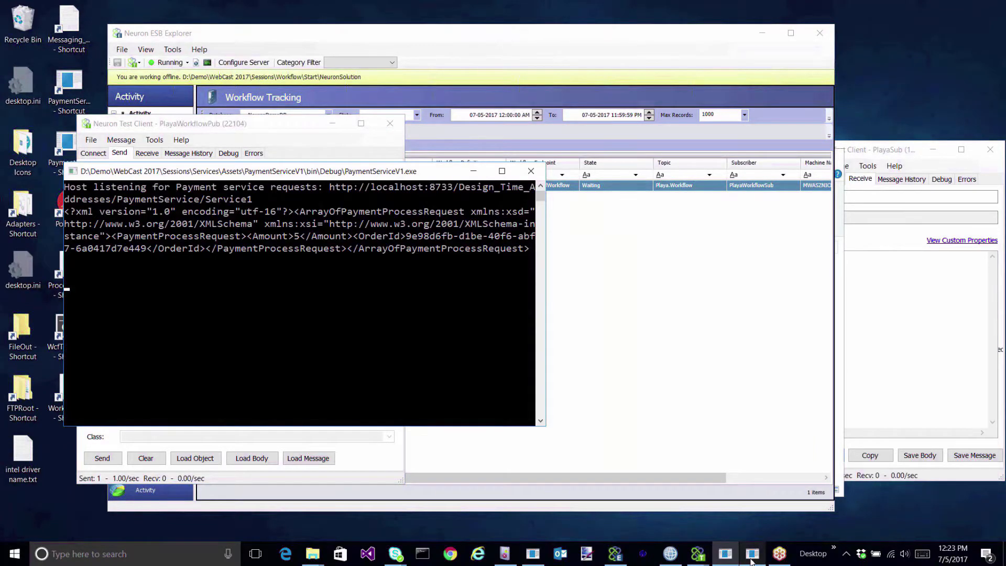
drag(369, 174, 625, 13)
click(152, 420)
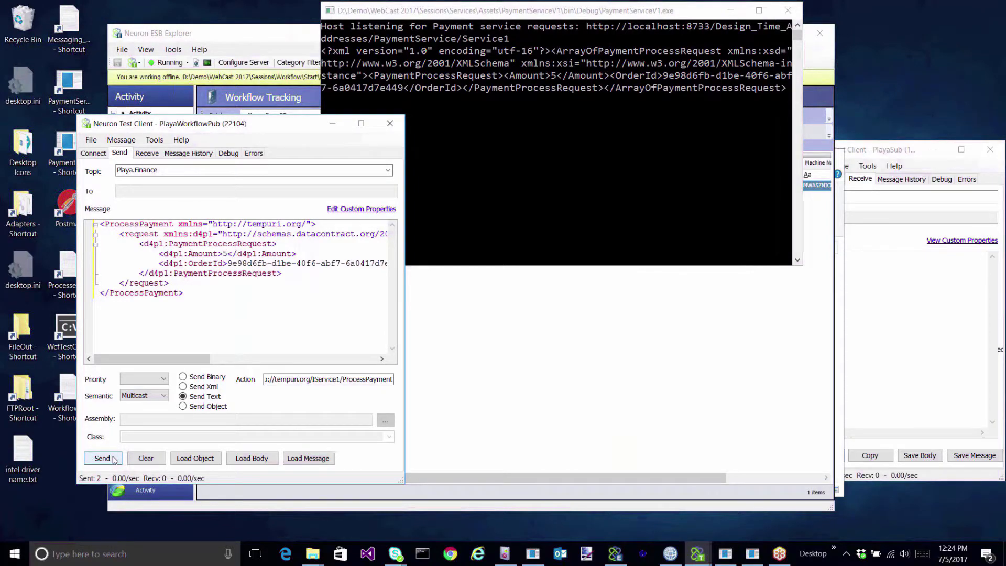
click(566, 13)
Clear the response received in the PlayaSub client.
click(888, 281)
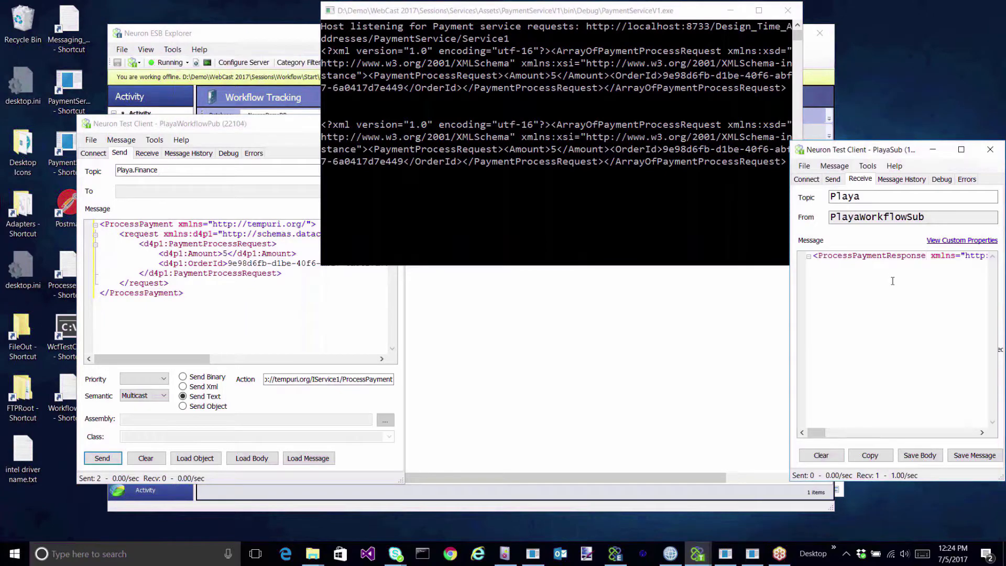
click(821, 455)
click(259, 50)
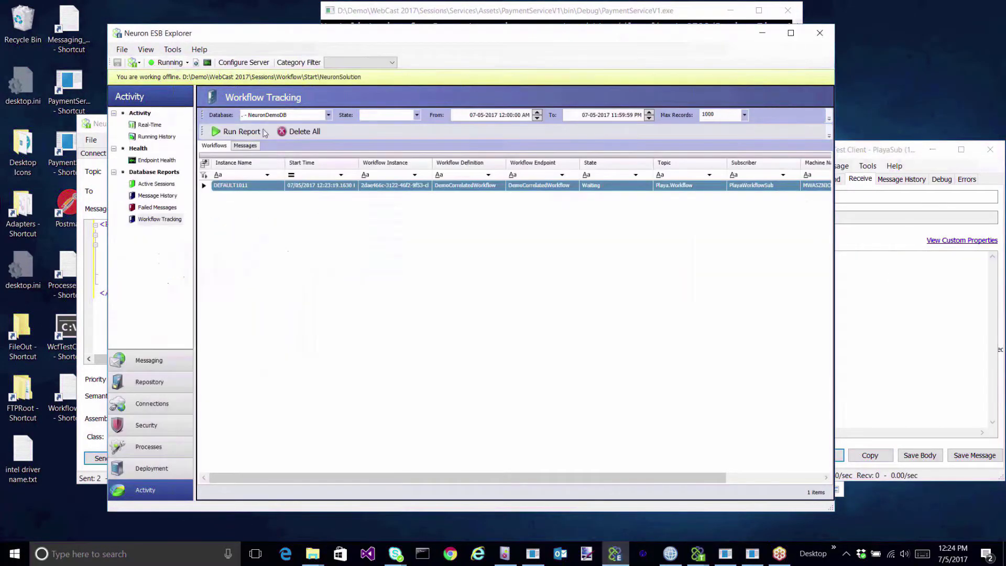
click(249, 131)
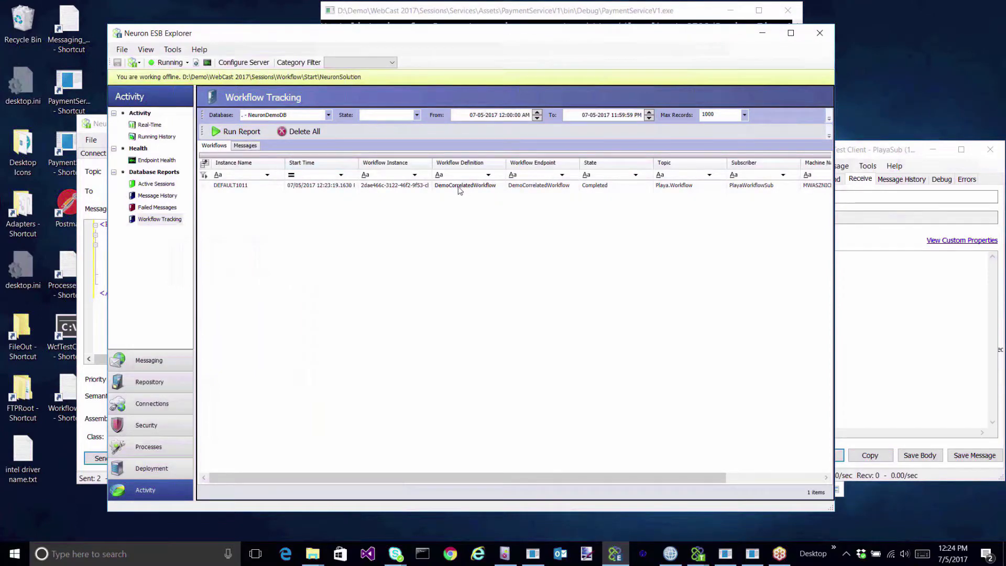
double_click(458, 186)
click(594, 148)
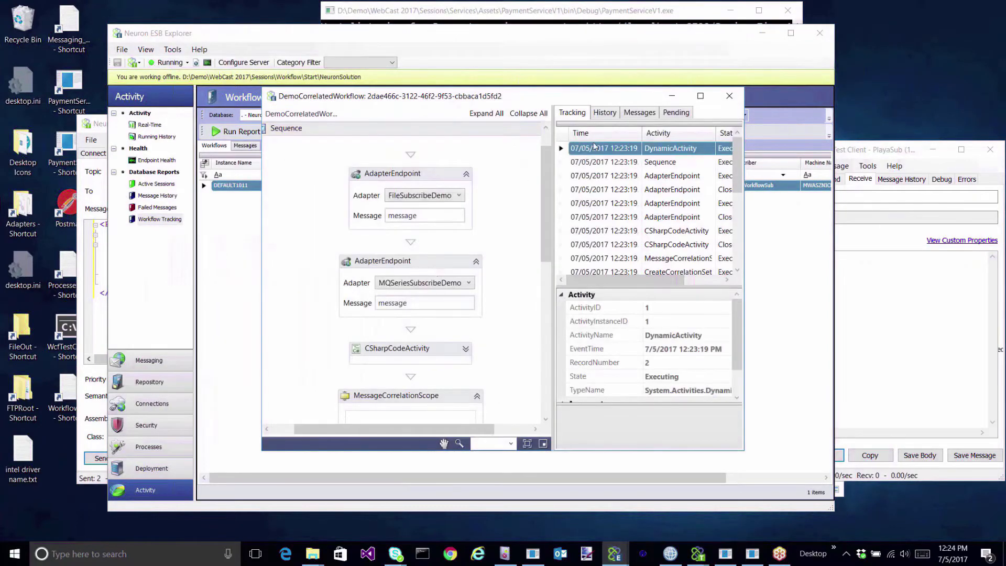
click(588, 161)
click(596, 178)
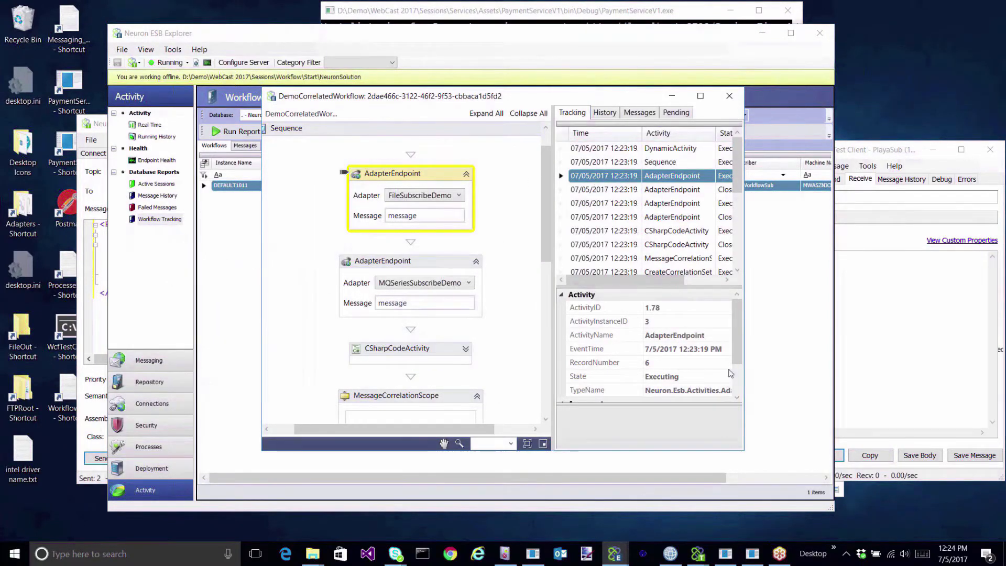
click(739, 381)
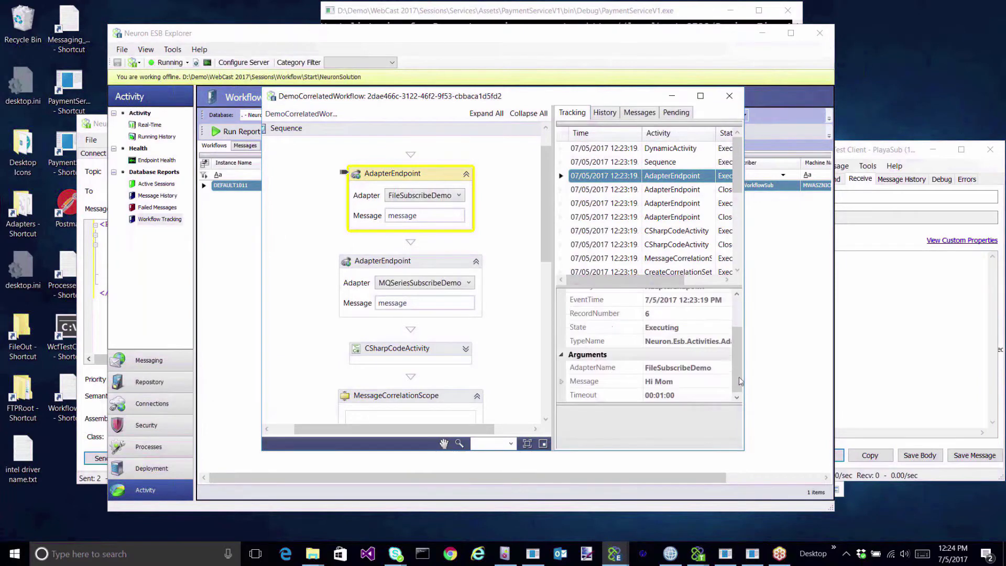
click(581, 150)
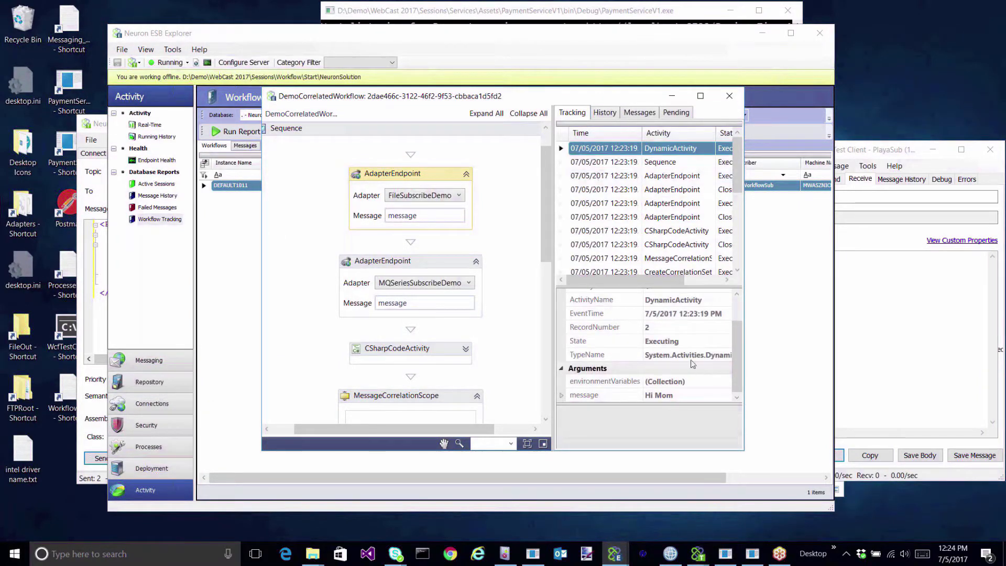
right_click(608, 398)
click(550, 404)
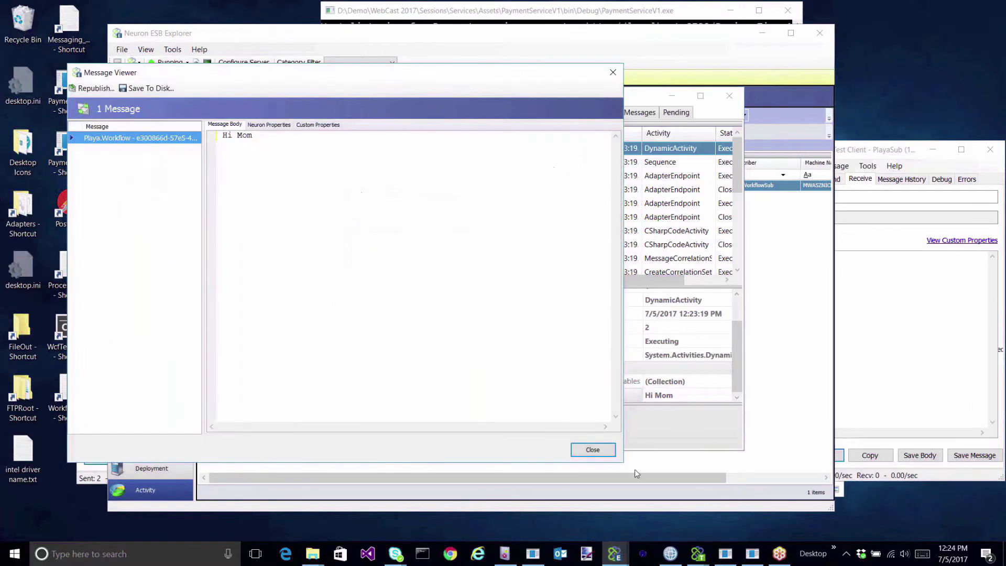
click(593, 451)
click(583, 163)
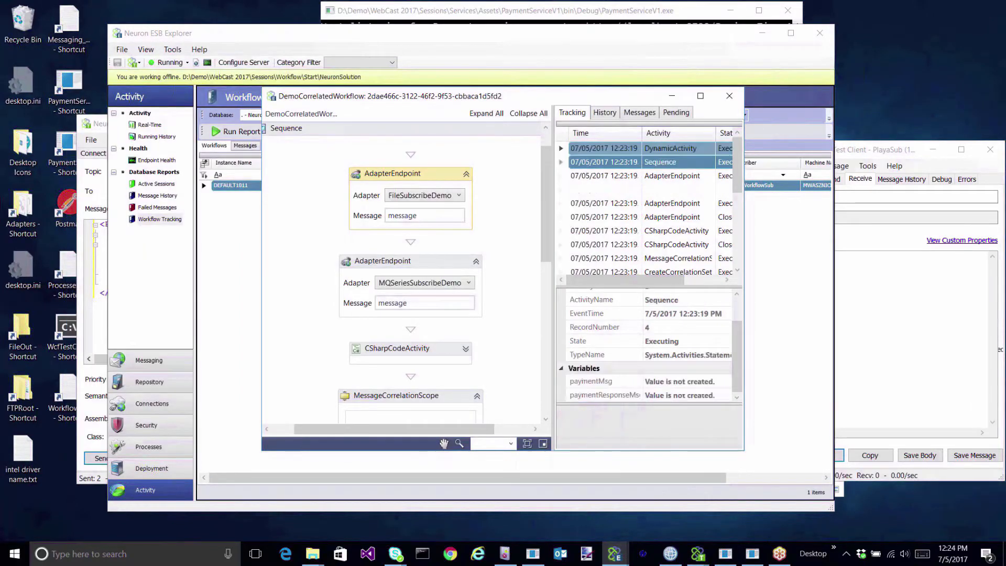
click(583, 177)
click(587, 190)
click(591, 204)
click(593, 216)
click(600, 231)
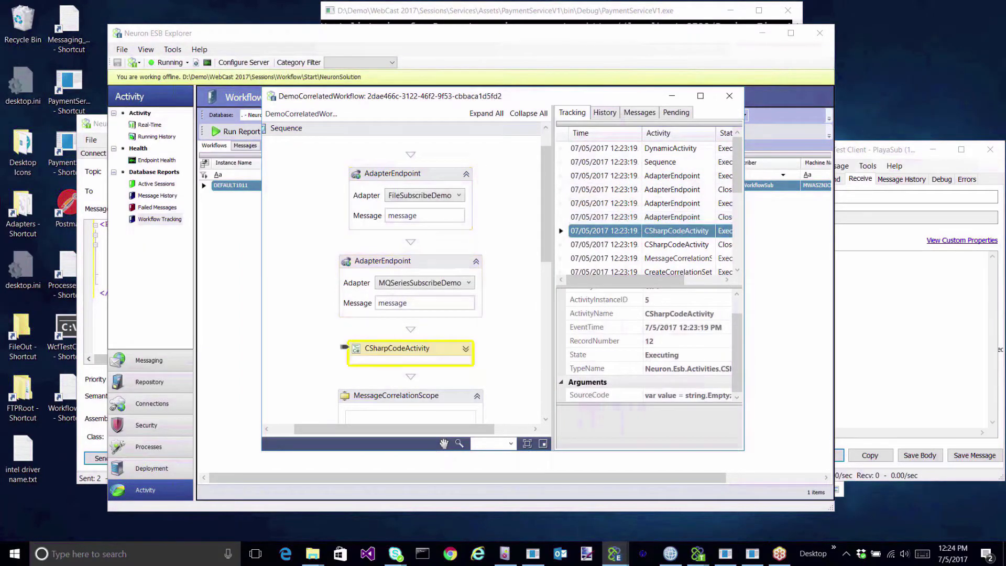
click(611, 258)
scroll(615, 217, down, 2)
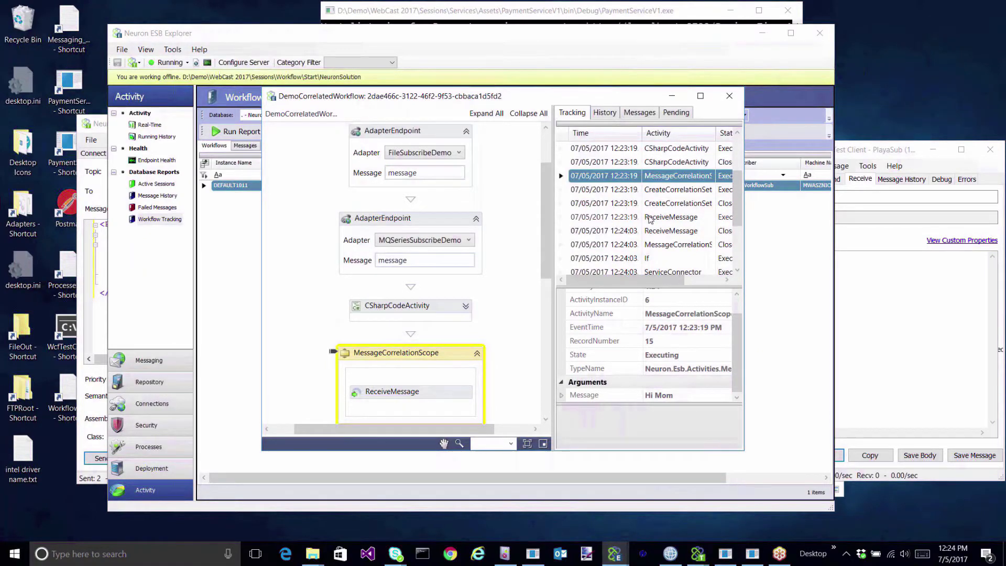
click(650, 217)
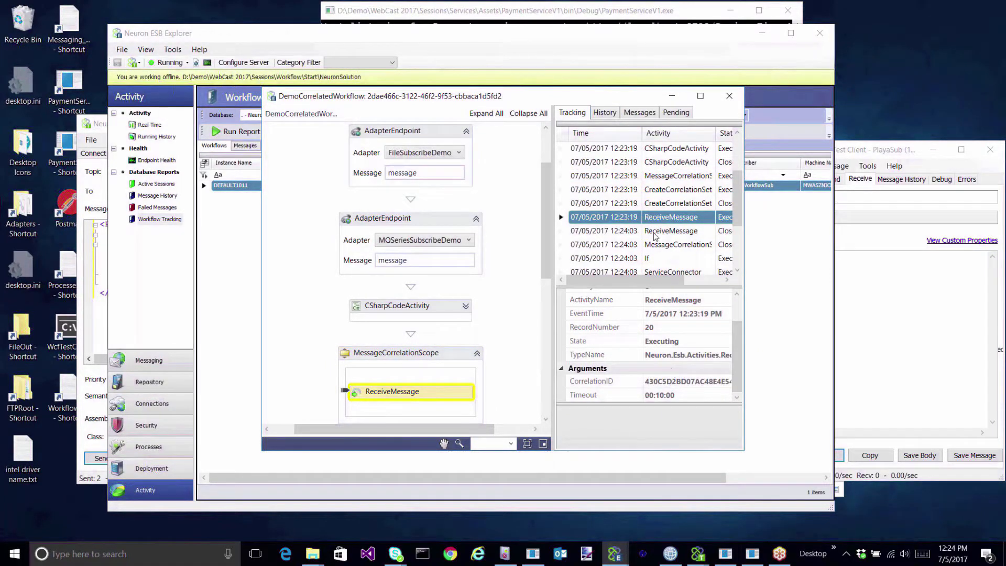
click(654, 233)
right_click(606, 385)
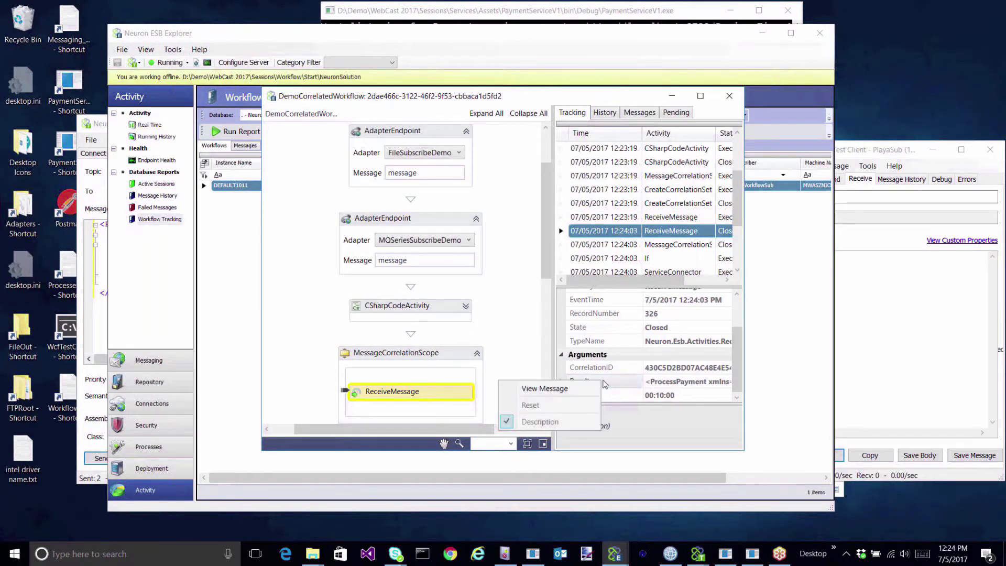
click(546, 389)
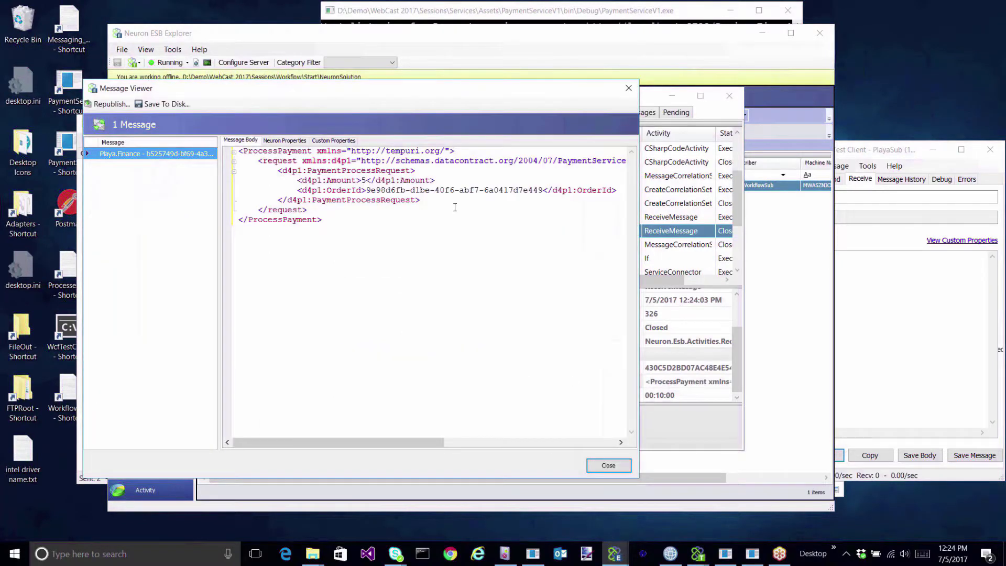
click(629, 88)
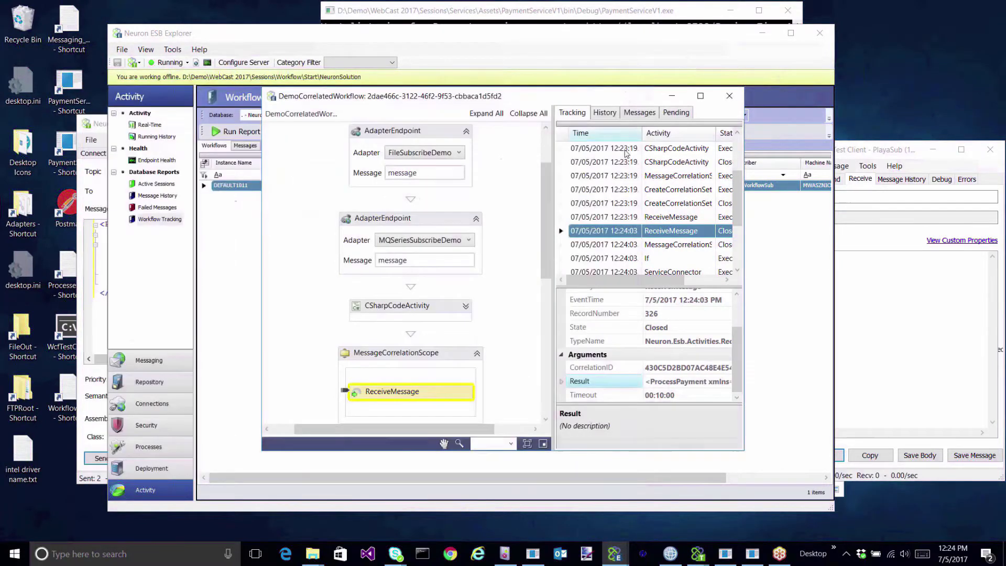
click(605, 112)
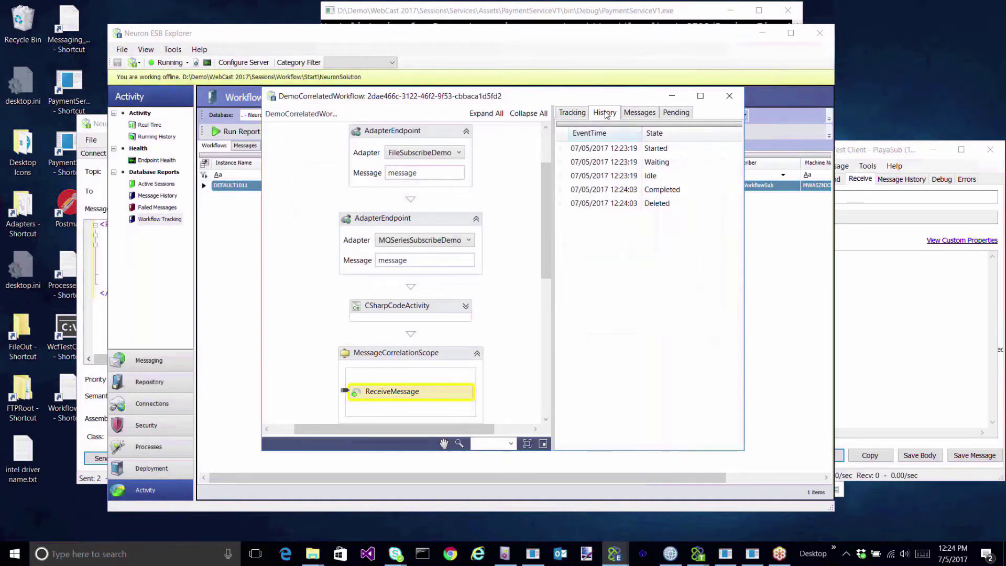
click(639, 113)
click(728, 96)
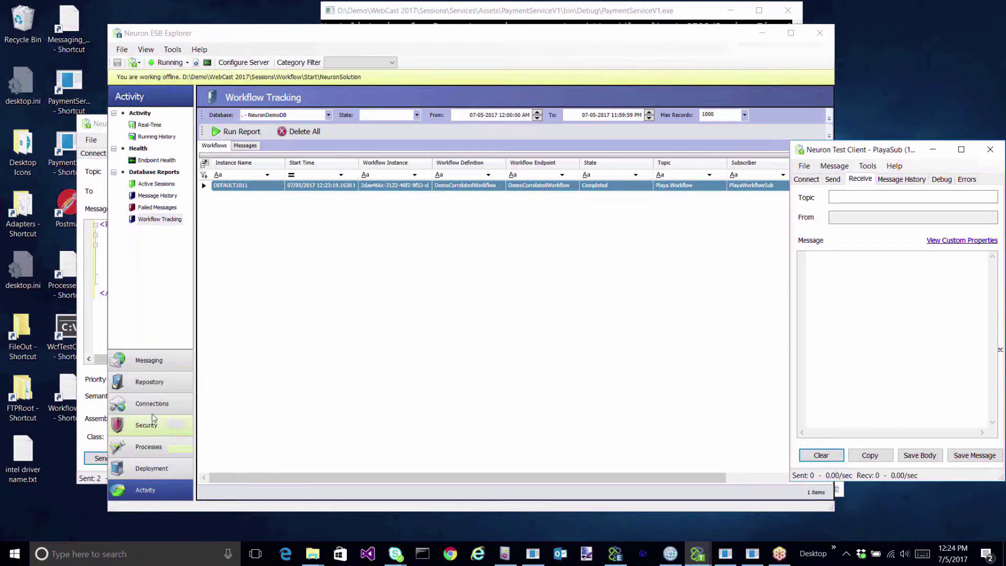
Open the DemoCorrelatedWorkflow designer and filter the Toolbox for 'per'.
click(162, 448)
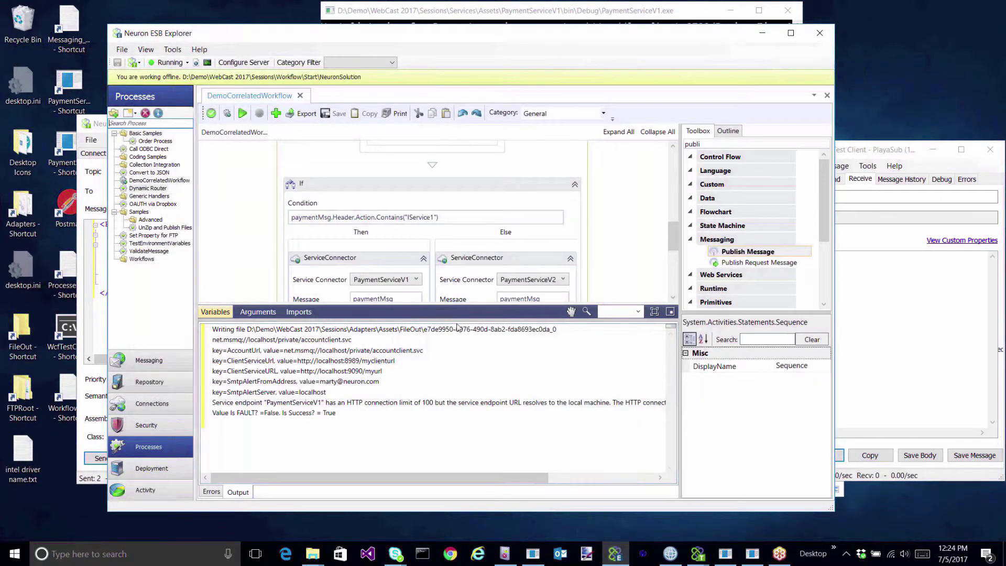
drag(465, 321, 479, 464)
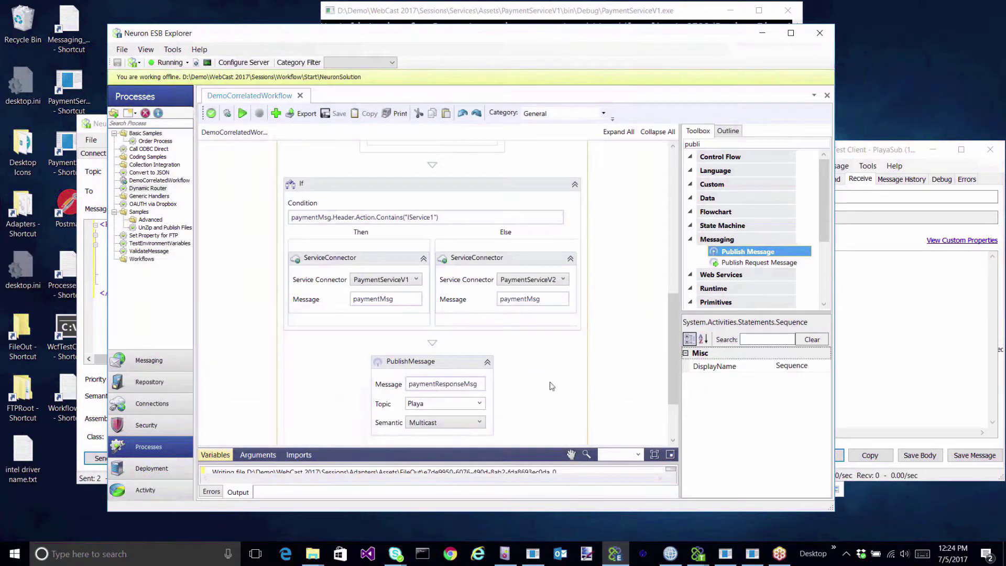
scroll(565, 365, up, 3)
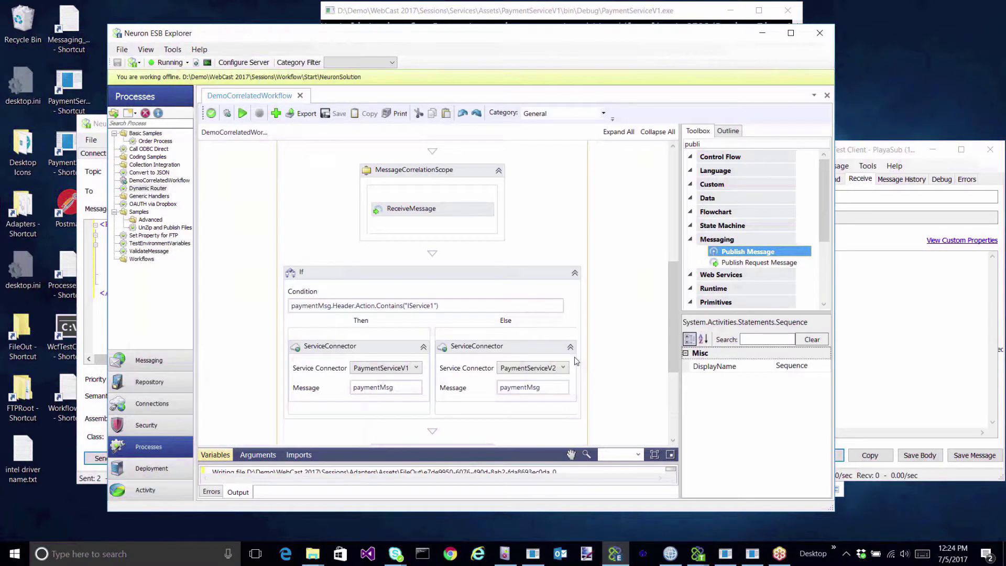
scroll(576, 360, up, 7)
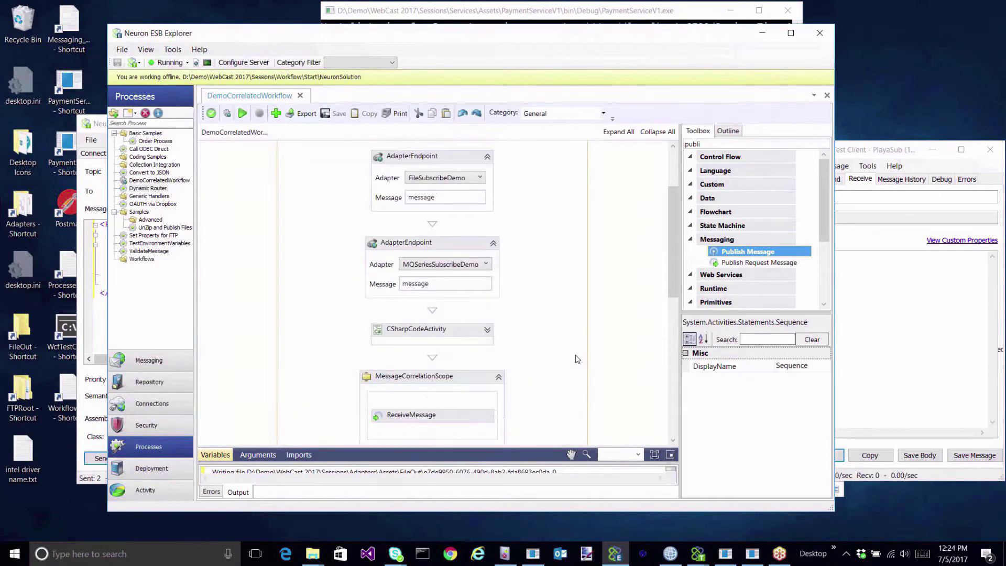
double_click(705, 145)
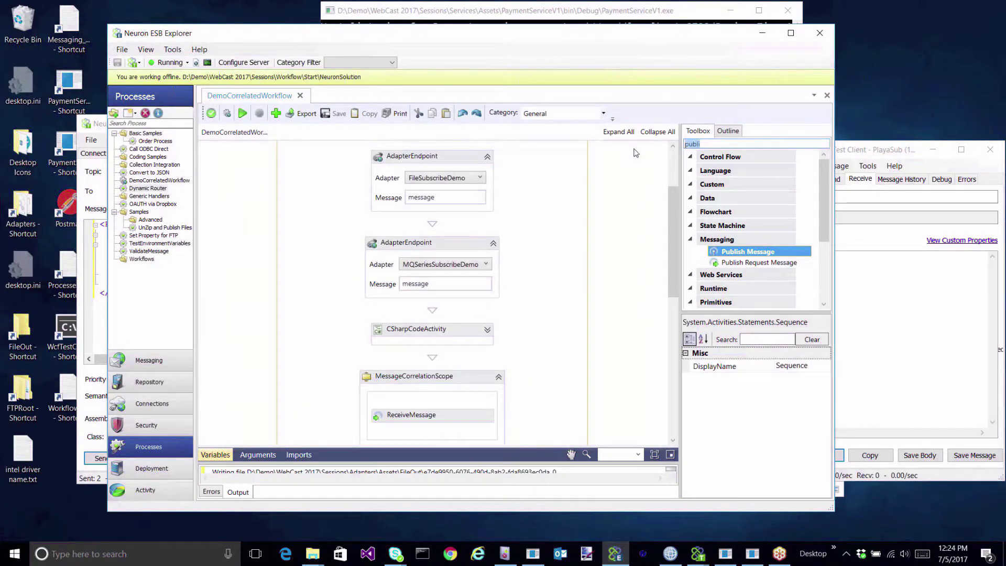
text(per)
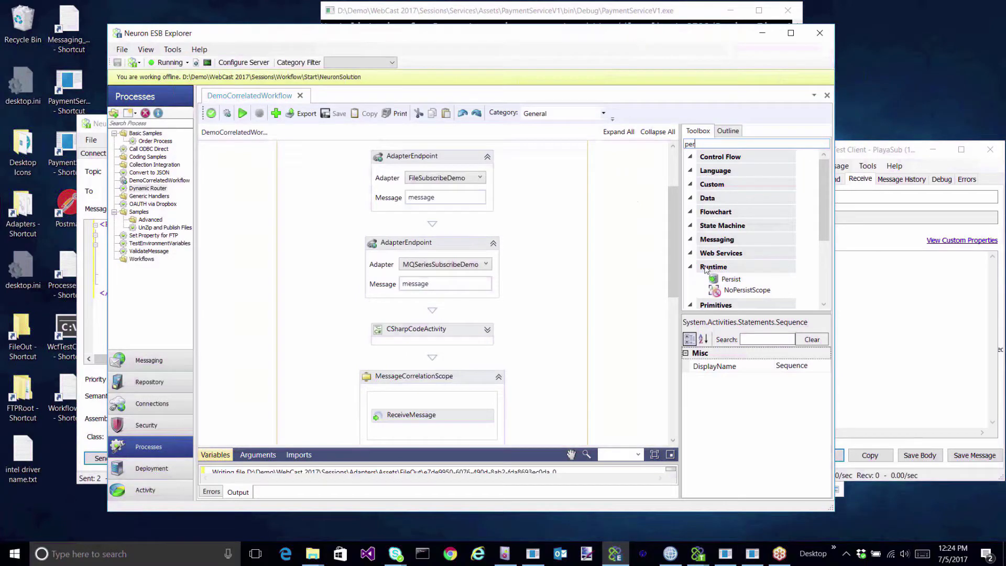
Add Persist after AdapterEndpoint, CSharpCodeActivity, MessageCorrelationScope and before PublishMessage, then apply.
drag(731, 279, 457, 233)
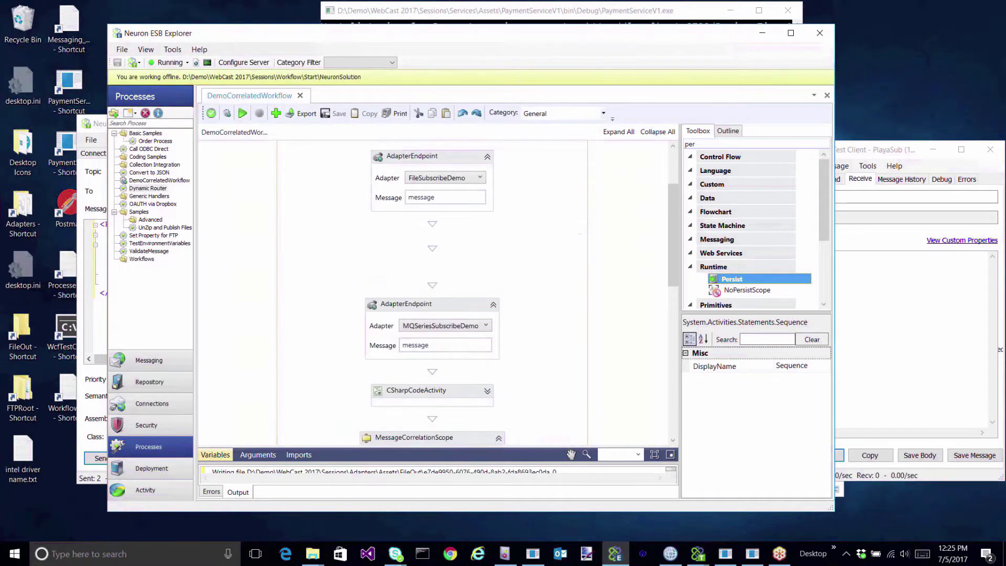
scroll(539, 290, down, 3)
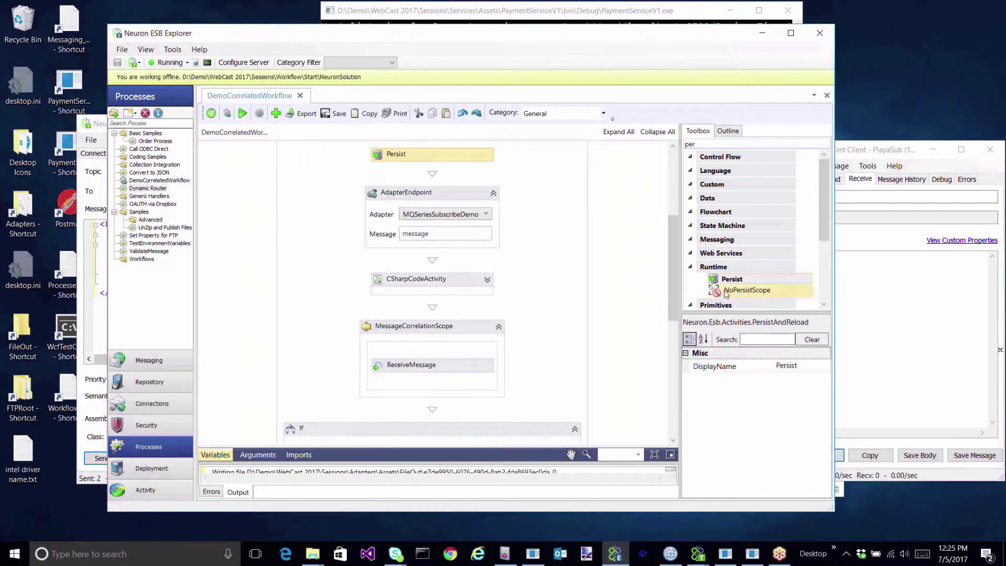
drag(719, 279, 431, 314)
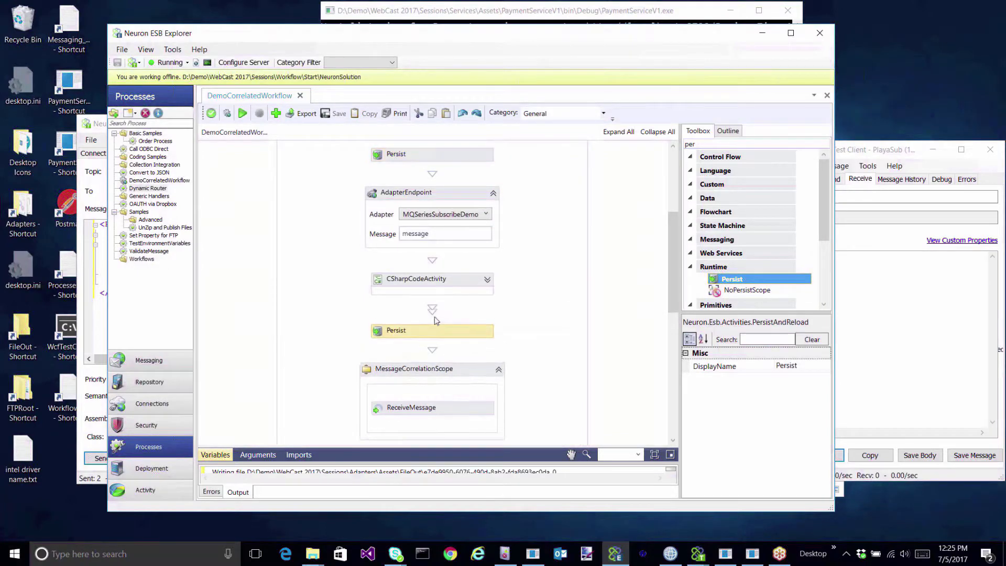
scroll(562, 316, down, 5)
drag(719, 279, 432, 314)
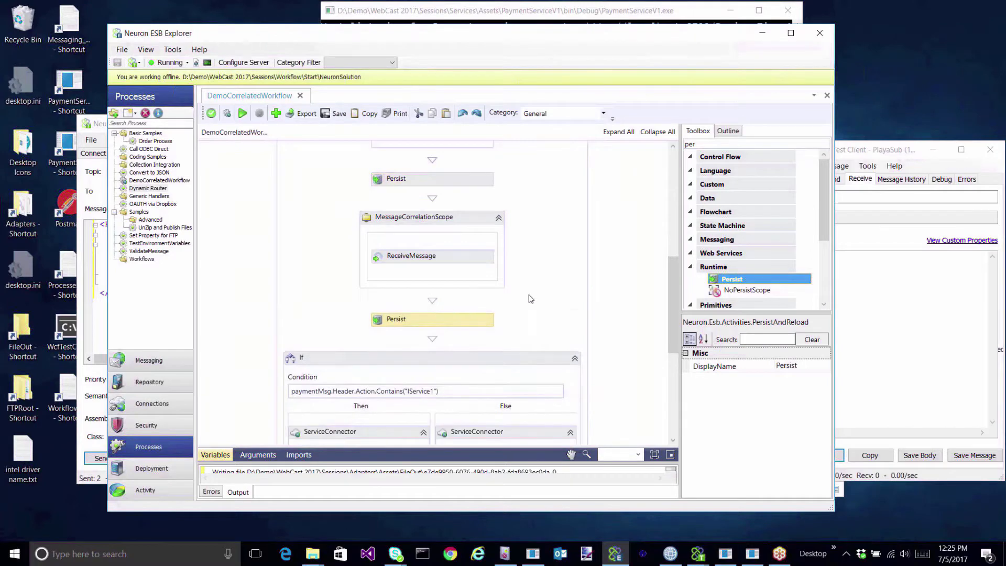
scroll(531, 299, down, 10)
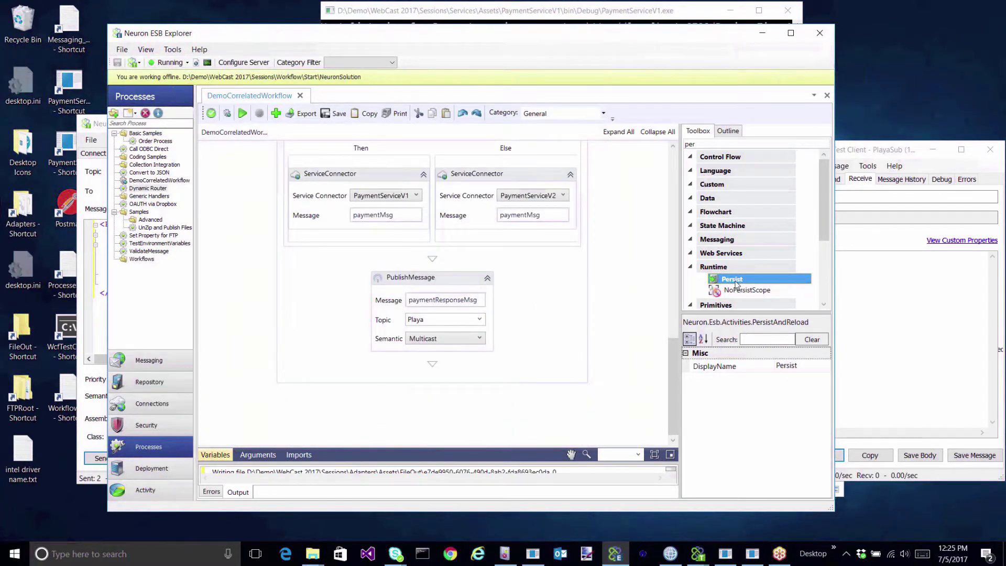
drag(738, 283, 435, 268)
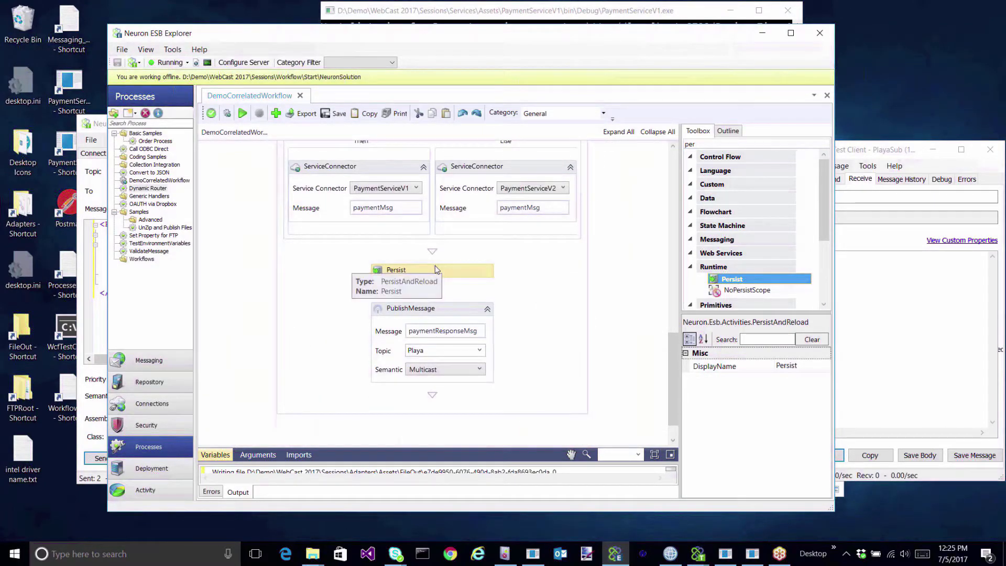
scroll(458, 312, up, 4)
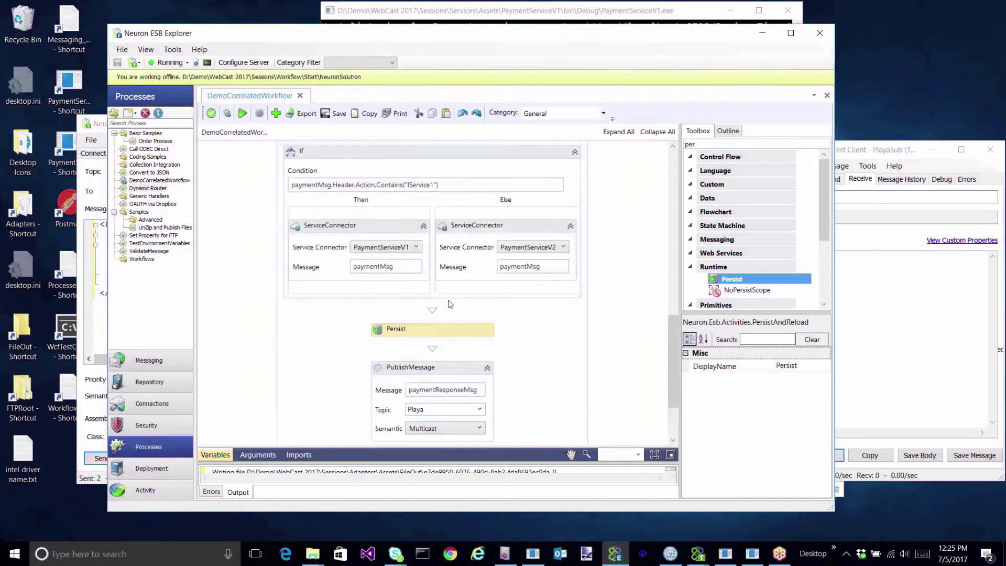
scroll(460, 278, up, 3)
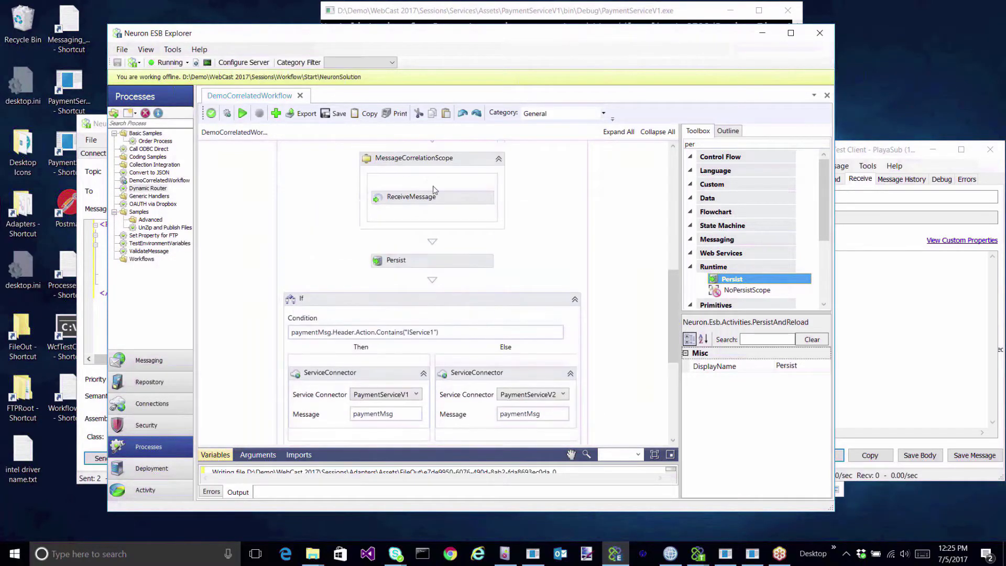
scroll(444, 339, down, 3)
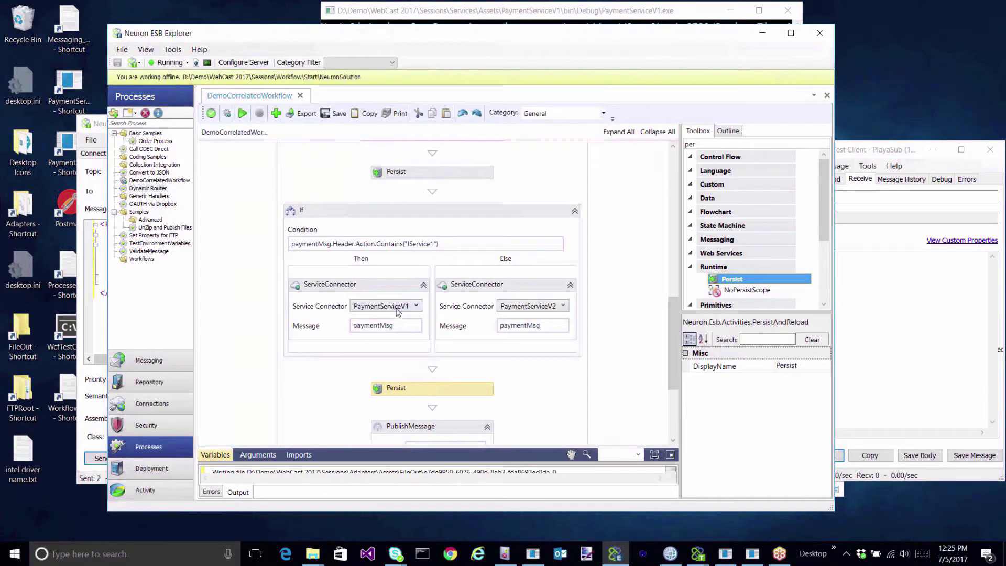
scroll(412, 289, up, 1)
click(206, 112)
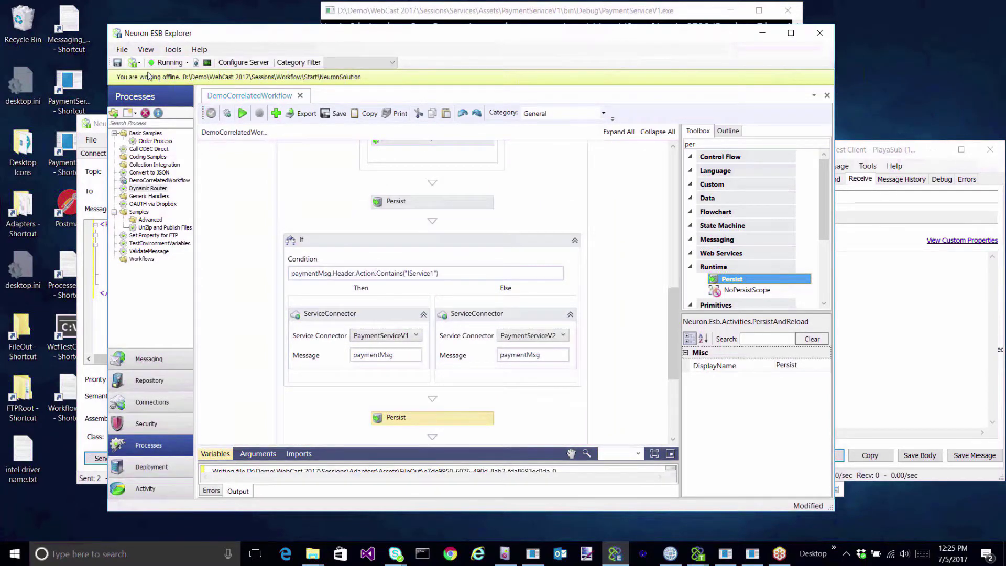
Save the configuration as version 647, confirming the review and saved dialogs.
click(117, 62)
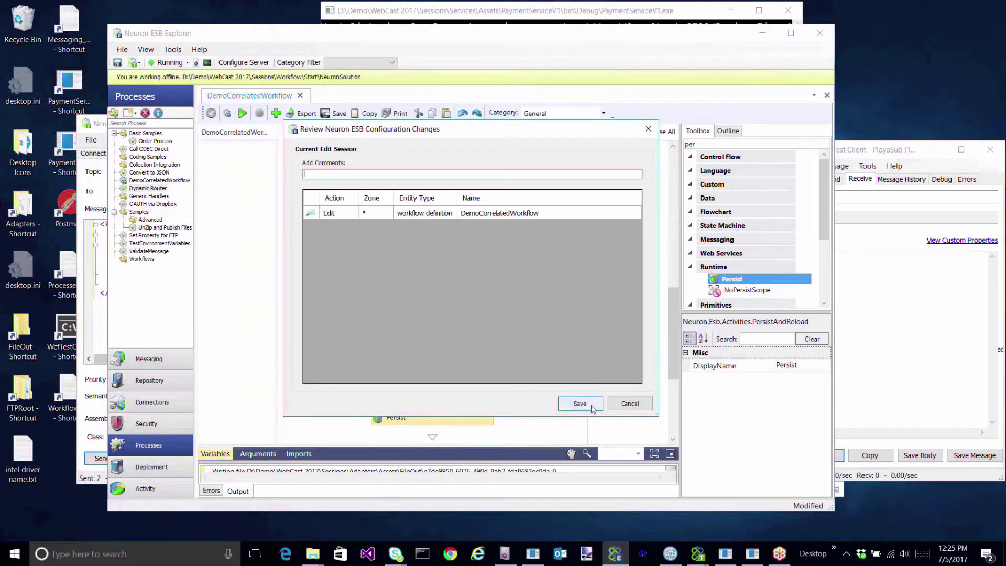
click(591, 407)
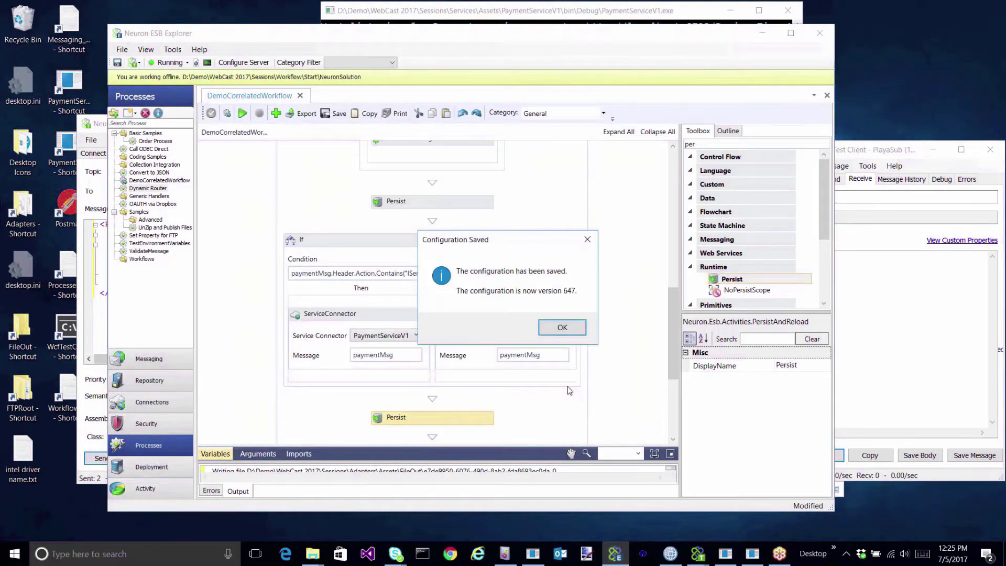
click(565, 327)
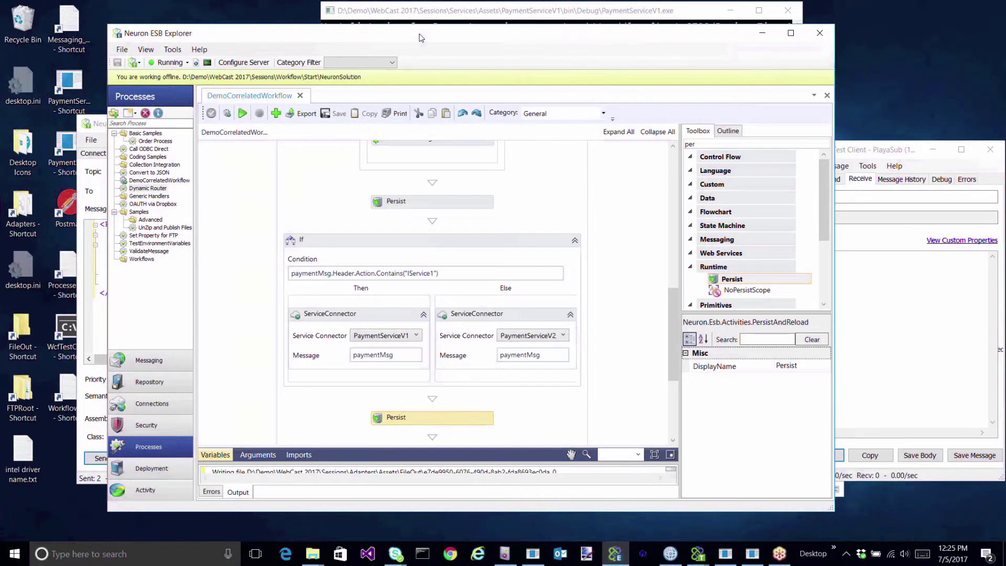
drag(419, 33, 437, 47)
Close the PaymentServiceV1 console host window.
click(579, 14)
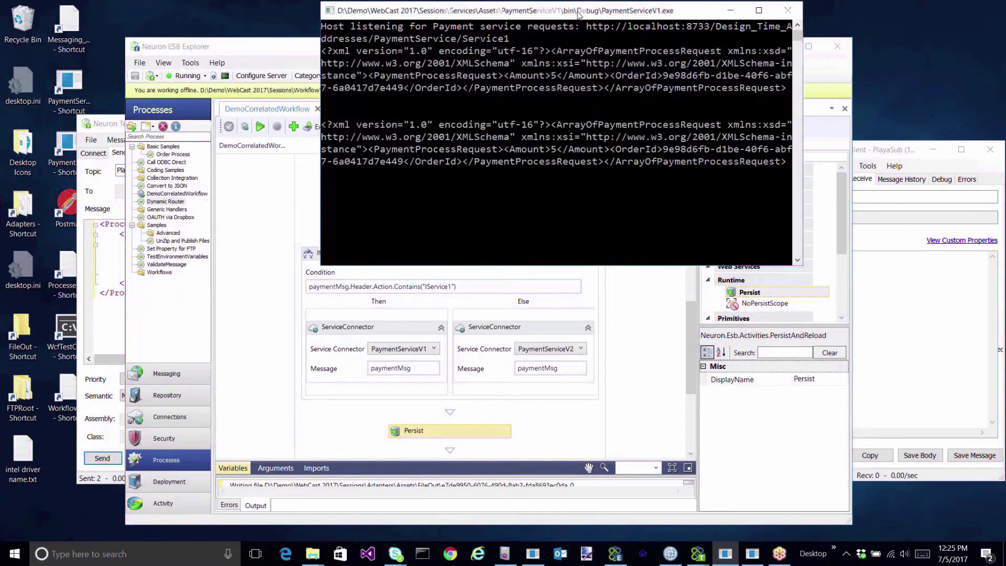
drag(579, 15, 579, 82)
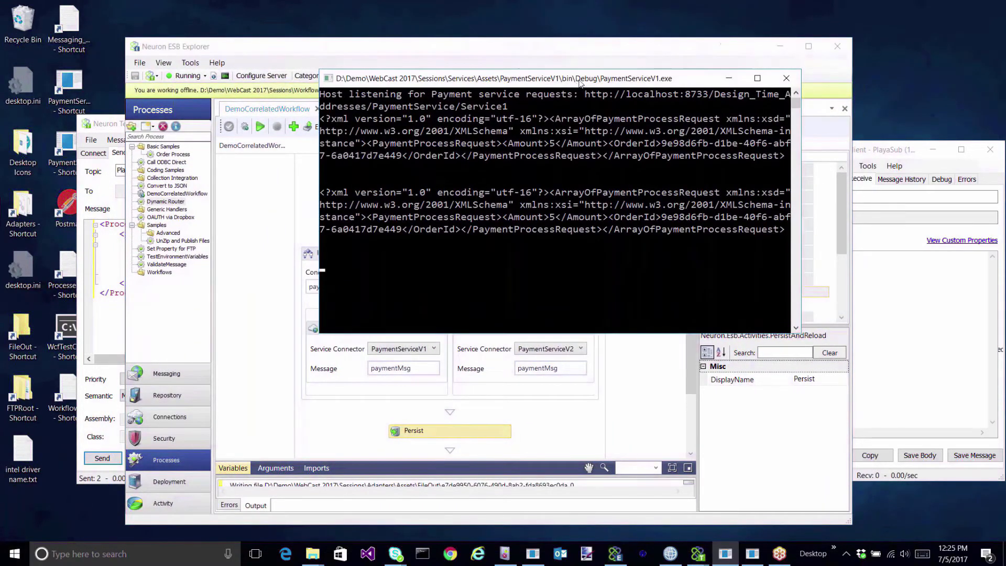
click(786, 80)
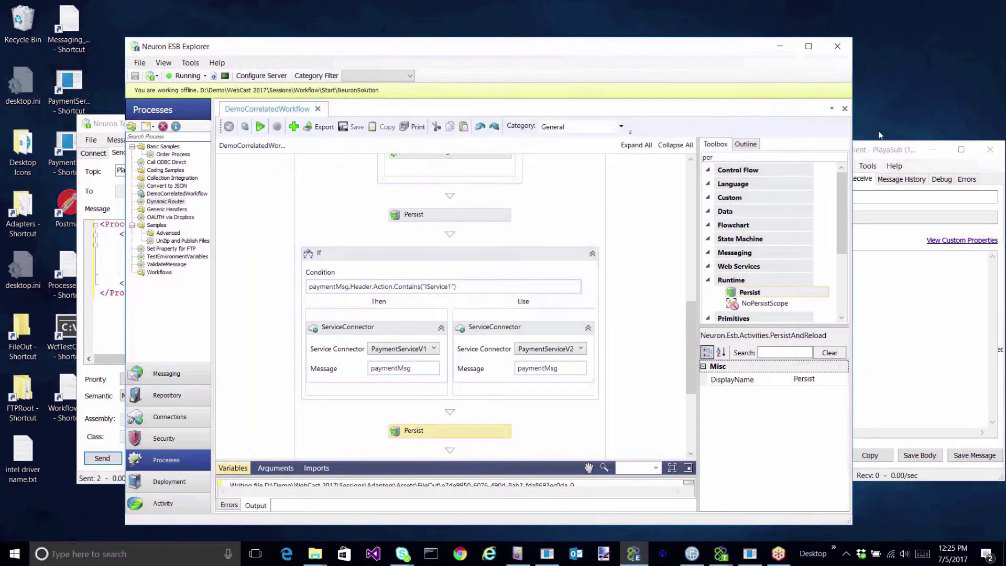
click(887, 156)
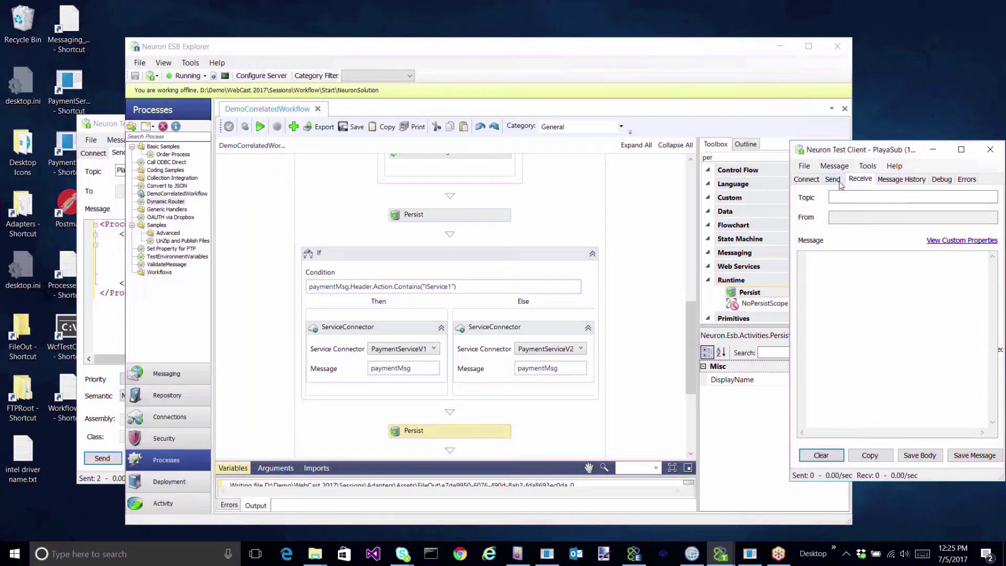
Empty the TEST queue in MQ Explorer and refresh to confirm a depth of 0.
click(692, 553)
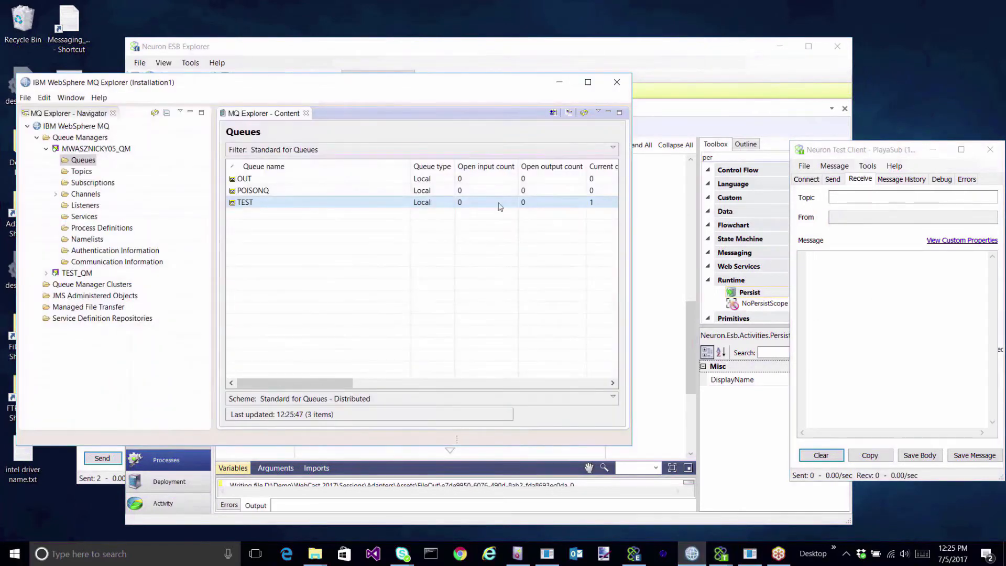
right_click(528, 208)
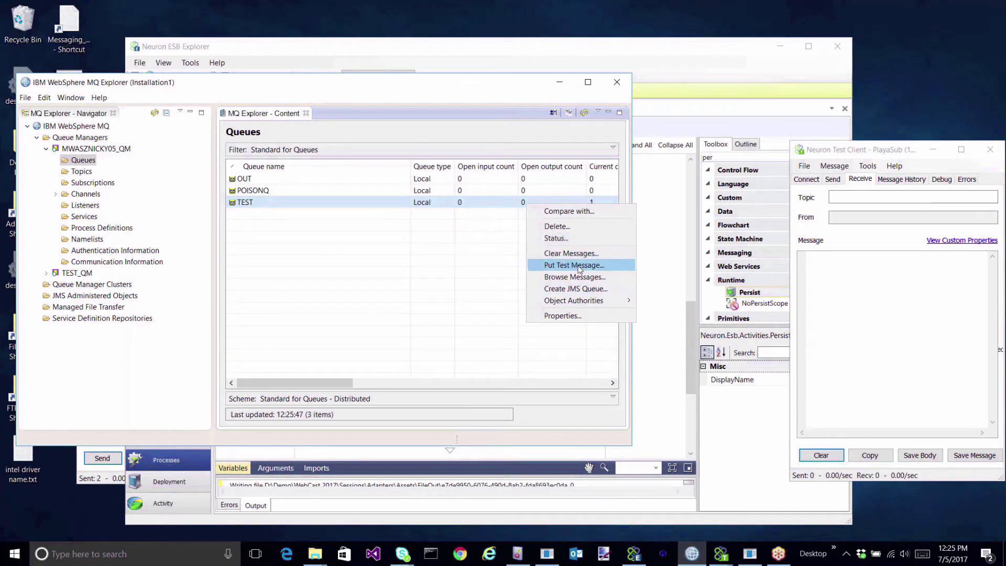
click(563, 253)
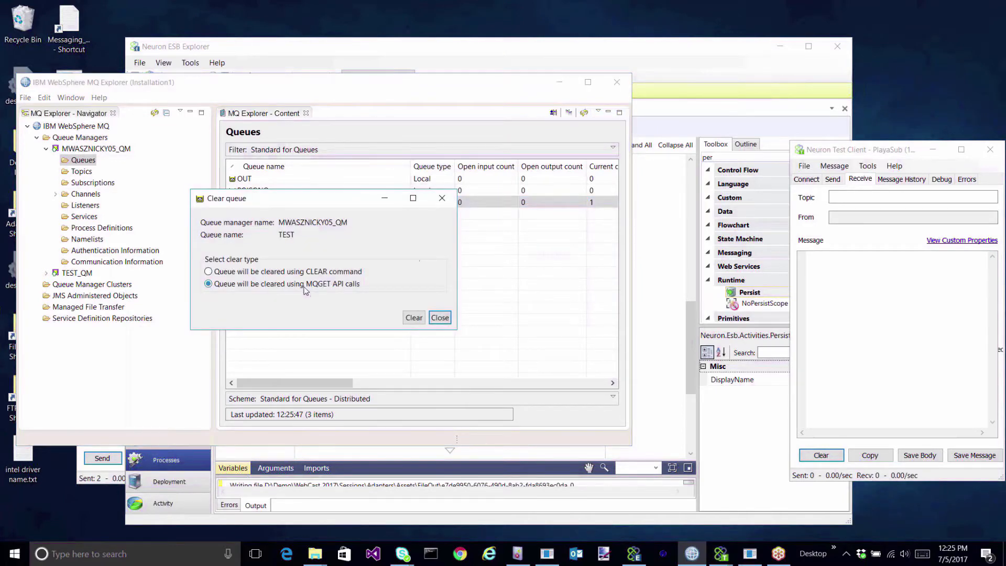
click(412, 318)
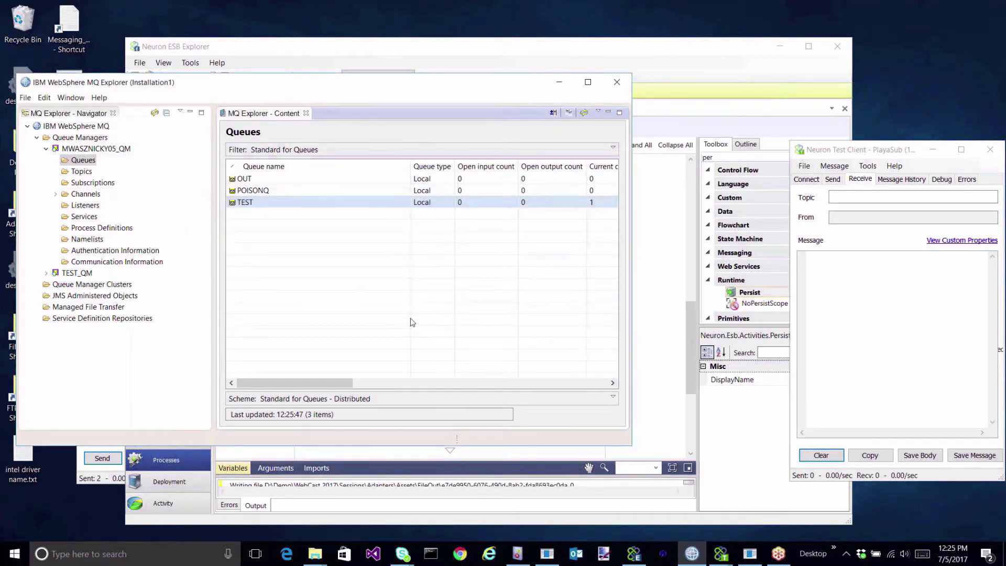
click(581, 114)
click(560, 82)
Close the FileOut folder window.
mouse_move(316, 553)
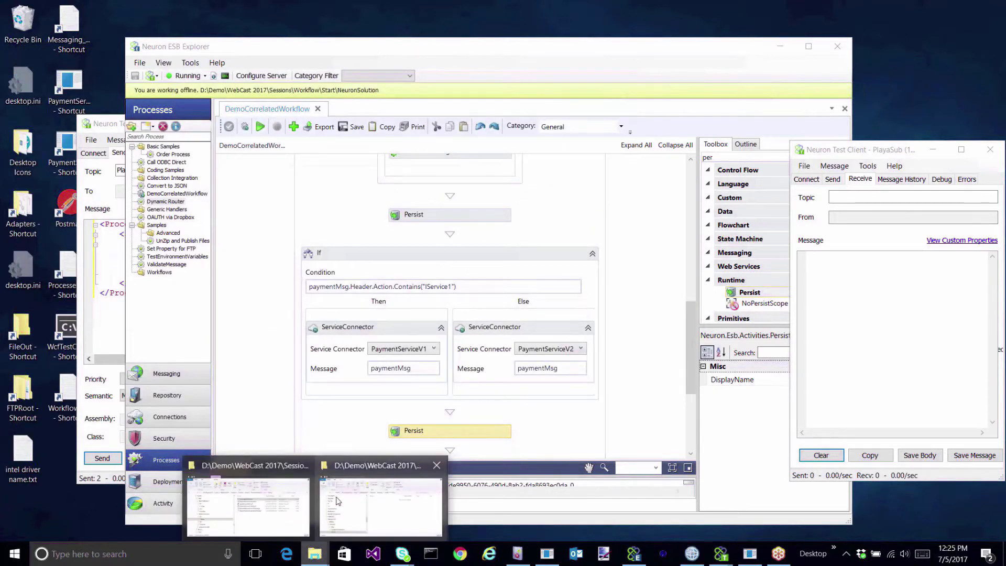
click(337, 502)
click(800, 158)
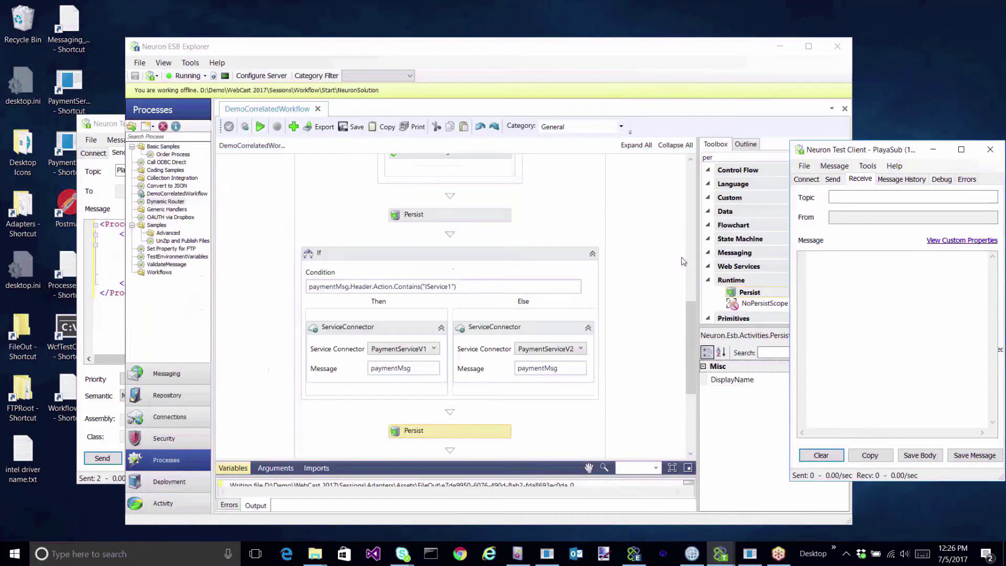
Set PlayaWorkflowPub's topic to Playa.Workflow and show Neuron ESB Explorer's Activity area.
mouse_move(718, 558)
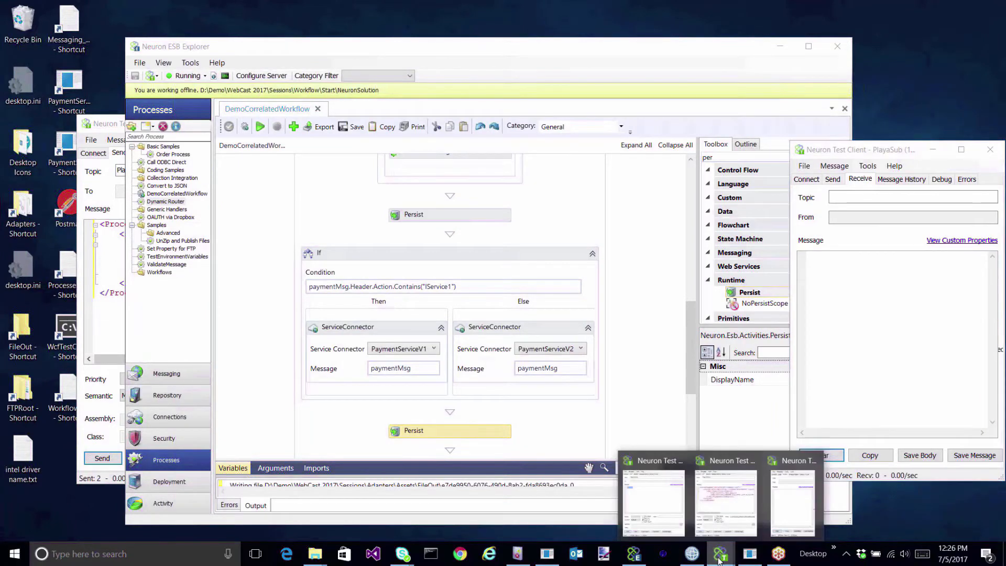
click(646, 504)
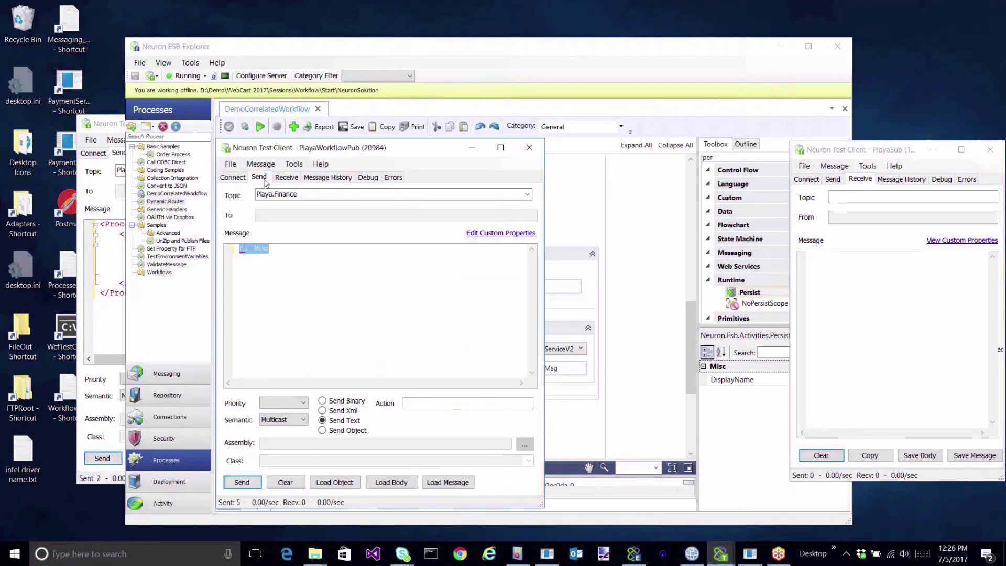
click(527, 195)
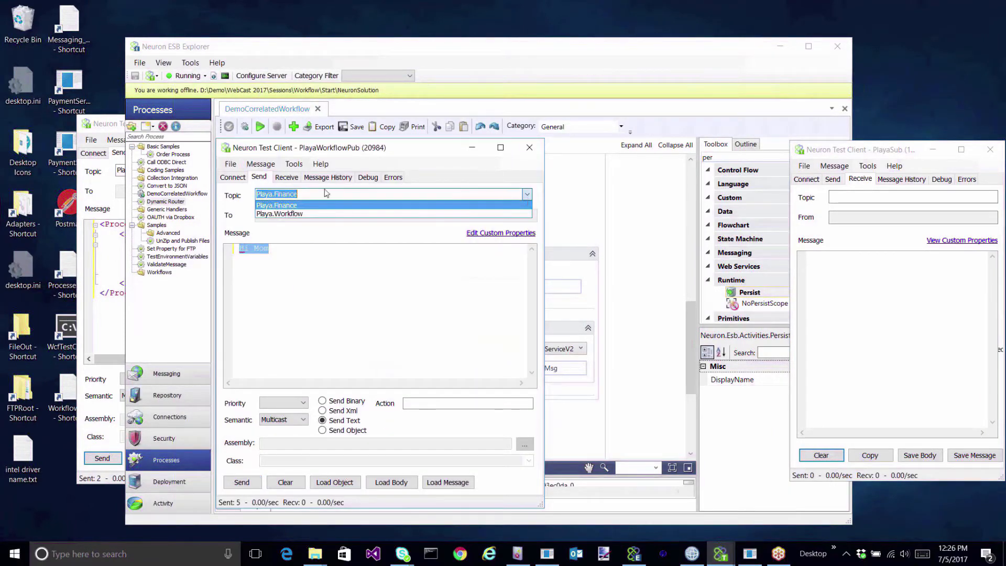
click(294, 215)
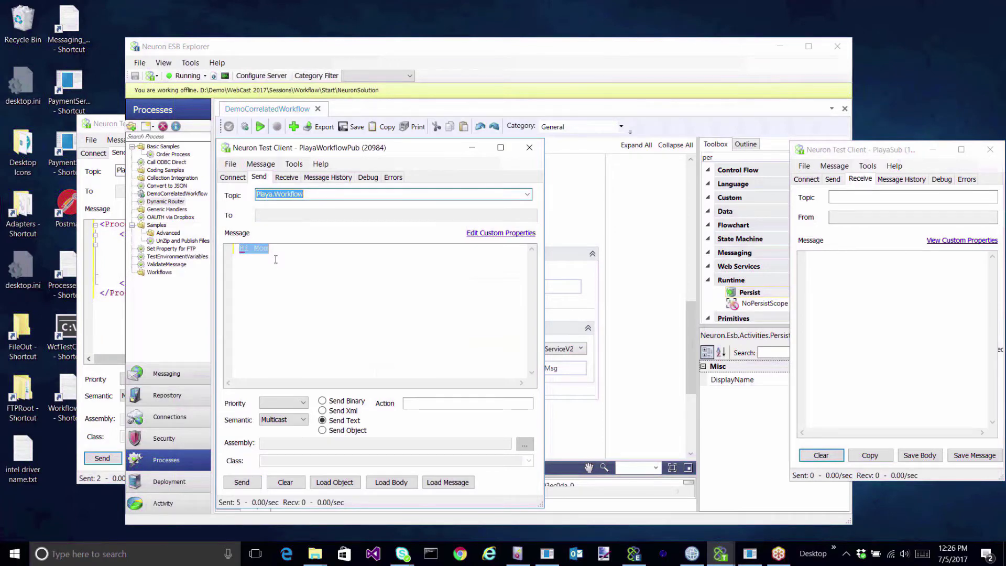
click(281, 53)
click(188, 500)
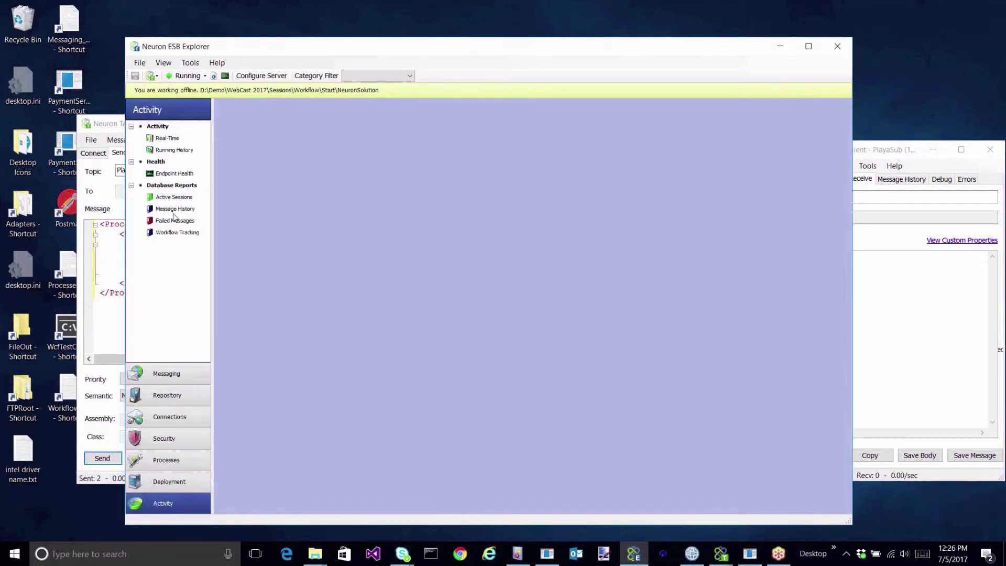
Run the Workflow Tracking report, delete the old completed workflow entry to leave 0 items, and minimize Neuron ESB Explorer.
click(182, 235)
click(259, 145)
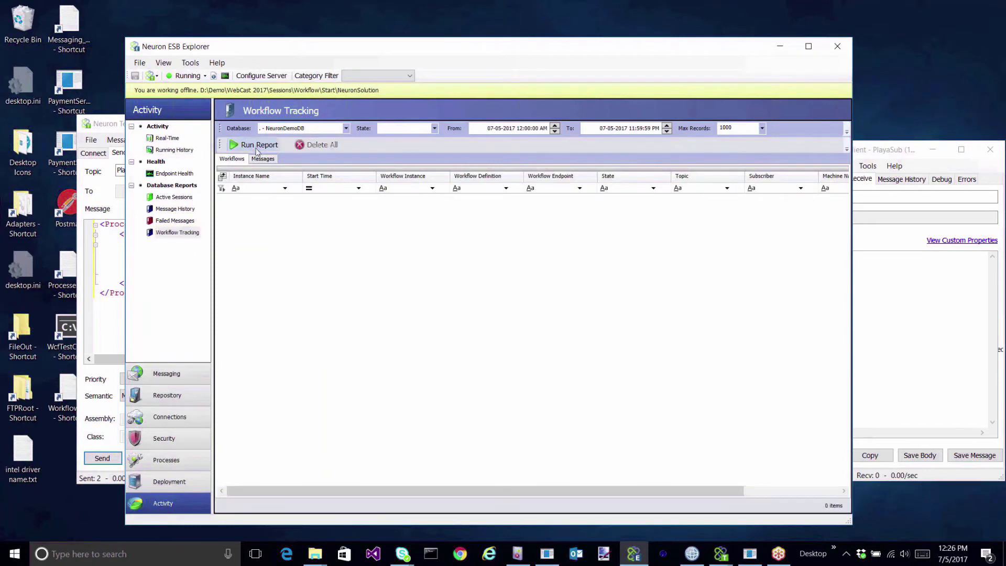
click(573, 206)
right_click(571, 206)
click(524, 209)
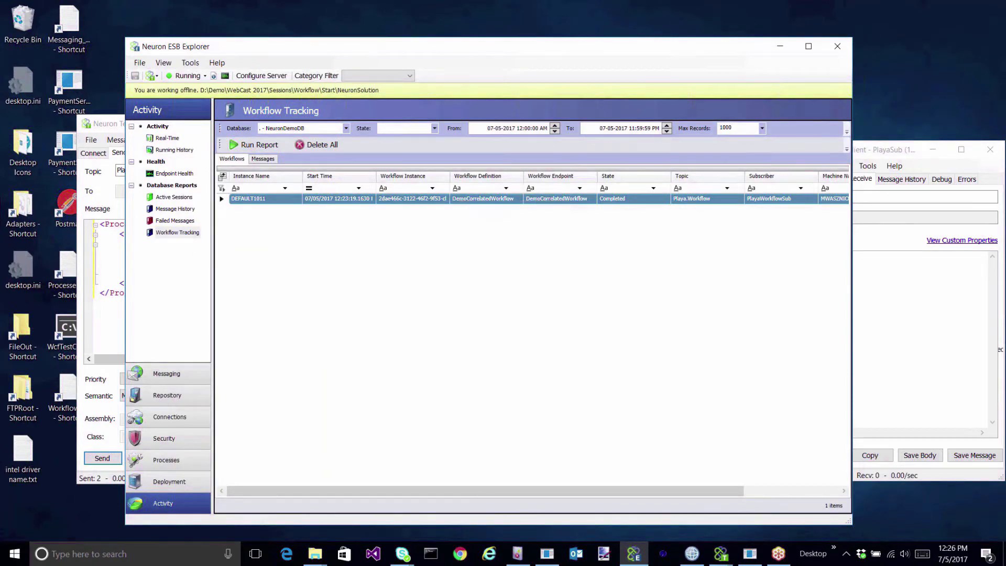
click(781, 48)
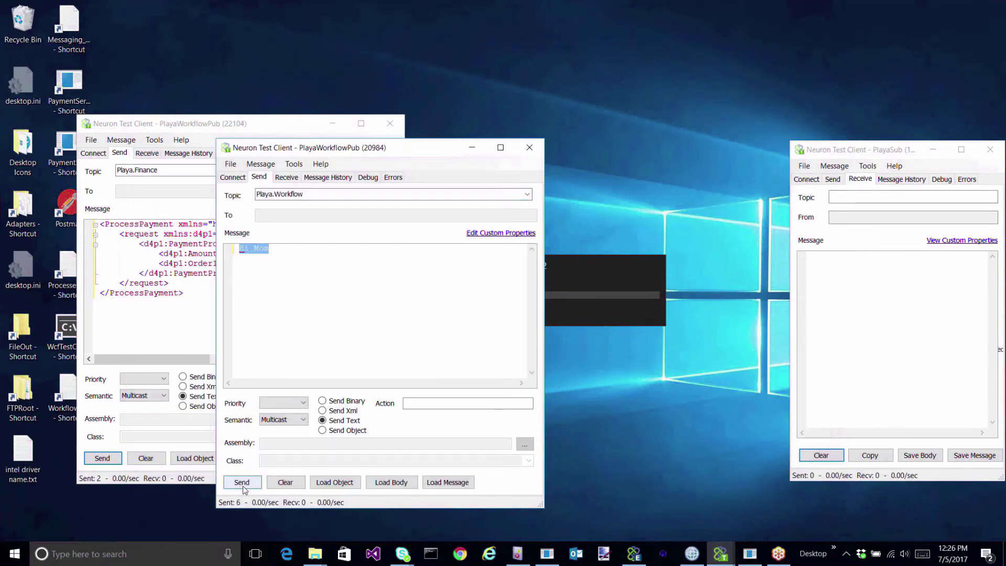
Delete the newly written output file from the FileOut folder.
click(315, 554)
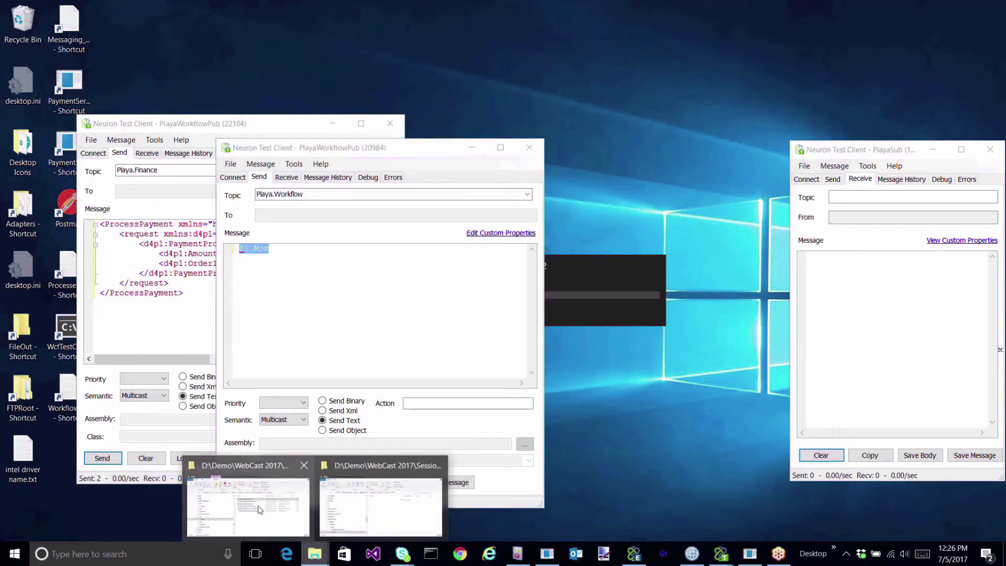
click(381, 508)
click(495, 287)
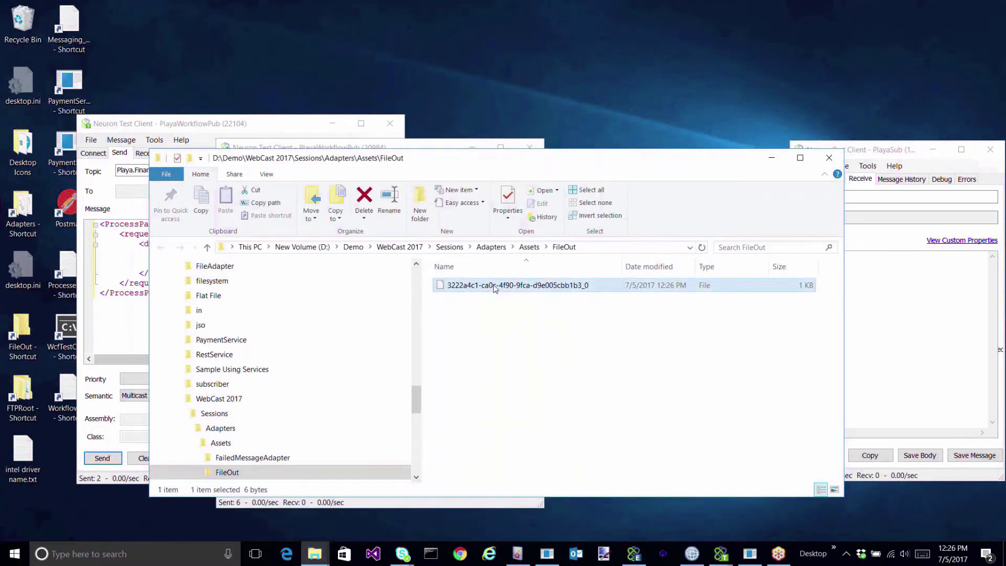
key(Delete)
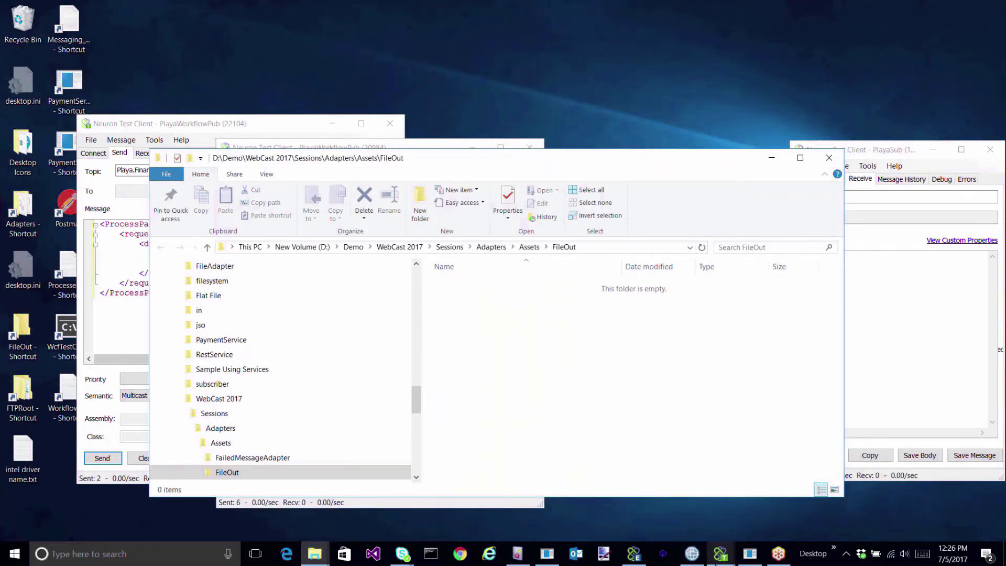
Refresh the MQ Explorer queue list to confirm the TEST queue depth is 0.
click(692, 554)
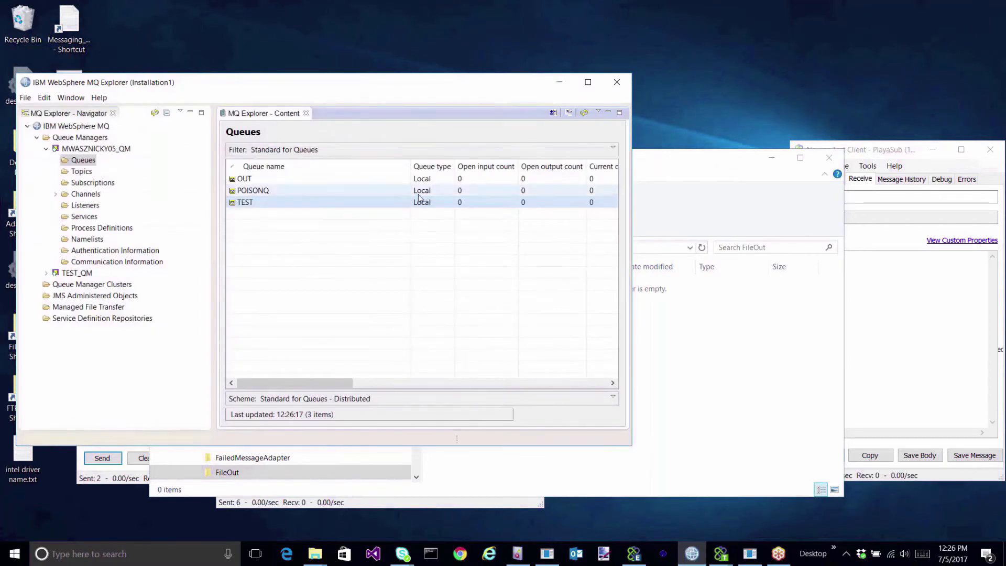
click(584, 112)
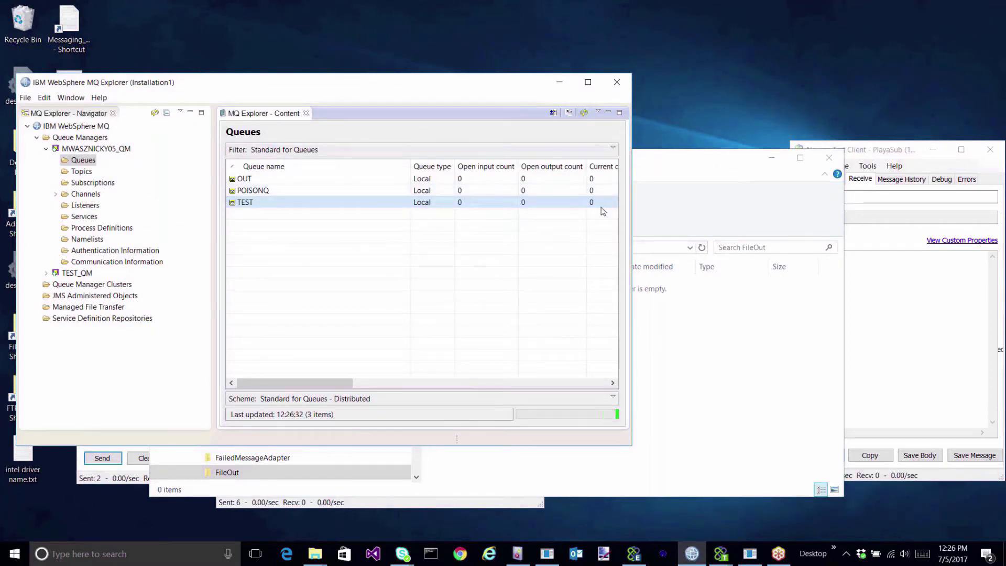
click(560, 82)
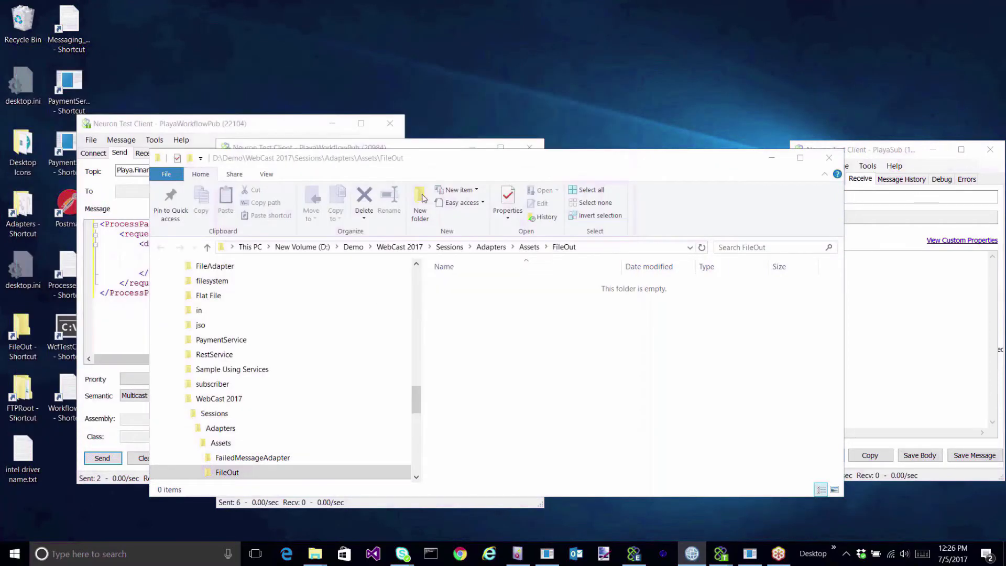
Open the Waiting DemoCorrelatedWorkflow instance and review its Persist and ReceiveMessage tracking entries.
click(633, 545)
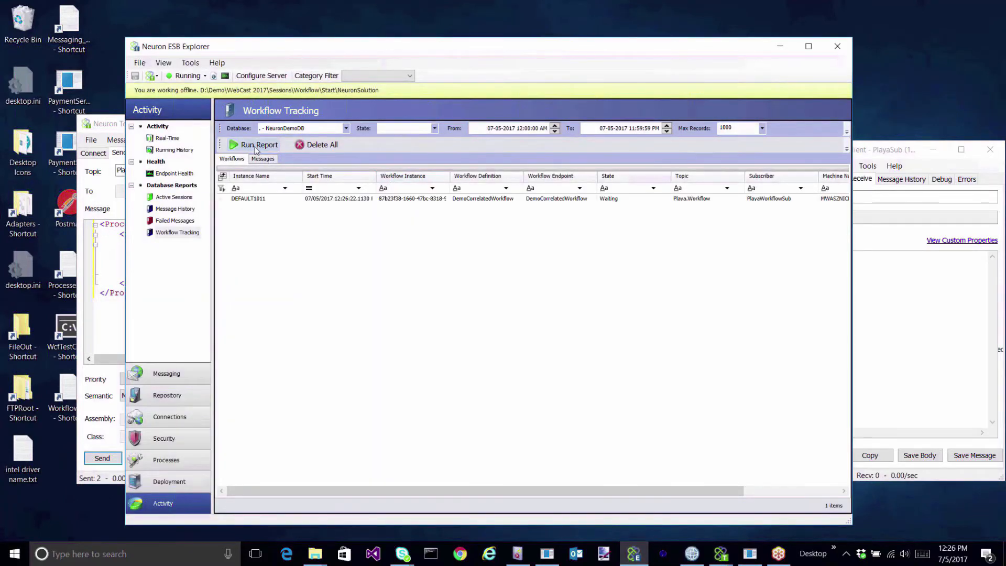
double_click(542, 198)
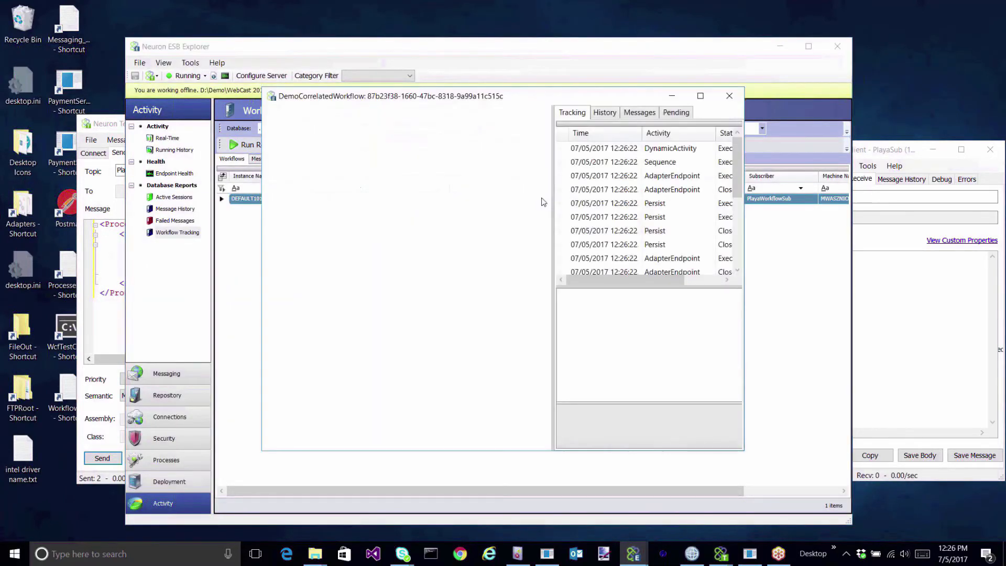
click(665, 205)
click(665, 219)
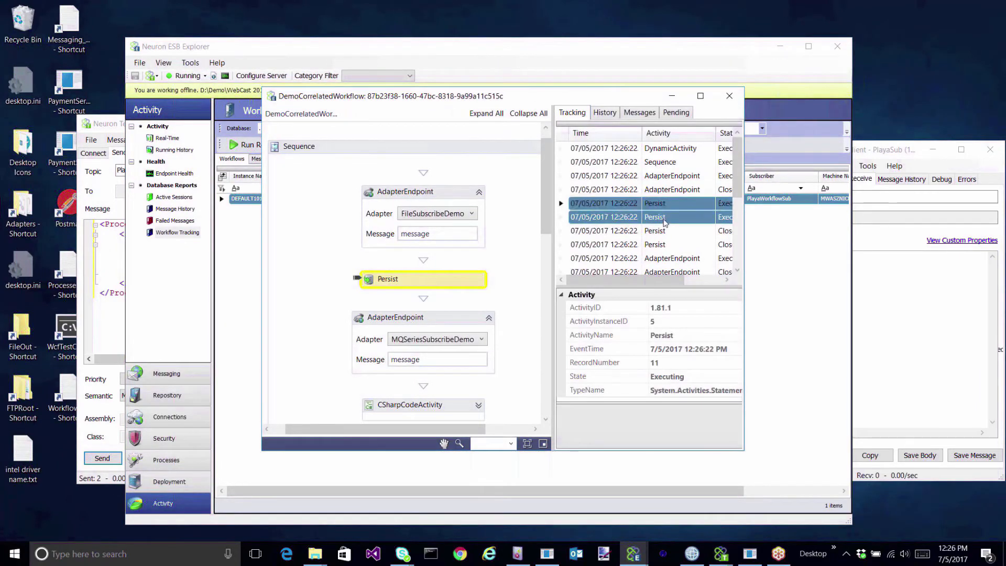
scroll(673, 245, down, 3)
click(674, 260)
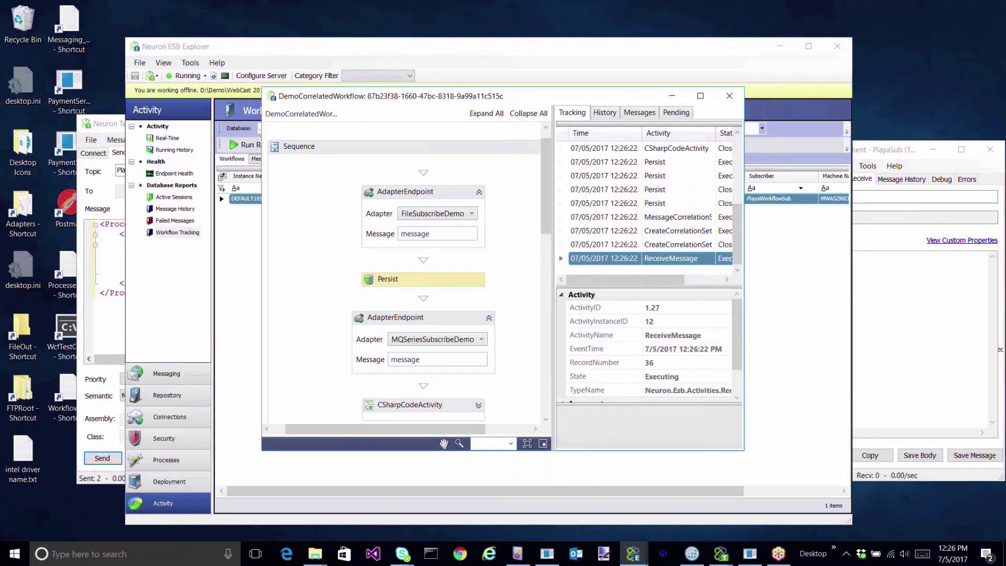
click(730, 97)
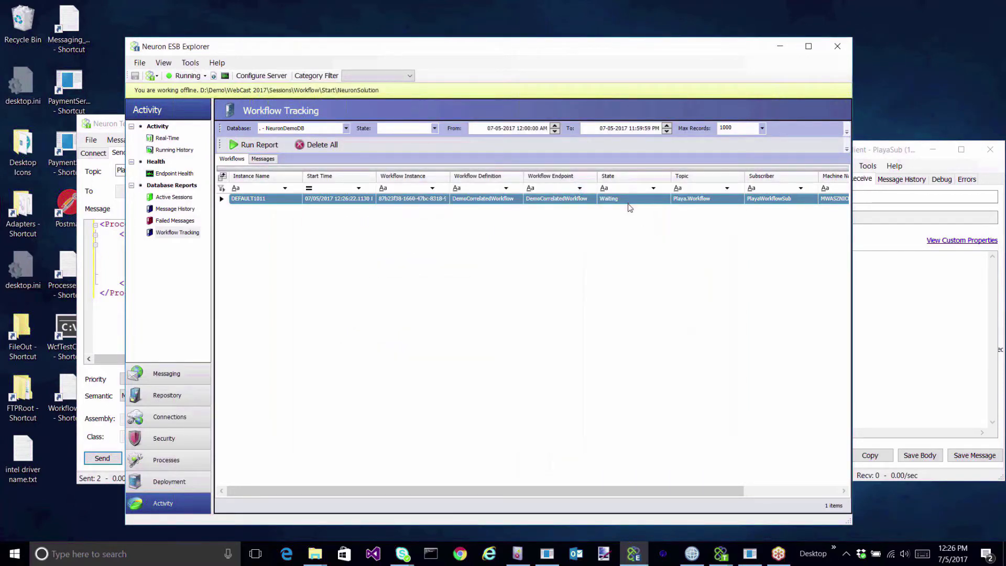
Publish the ProcessPayment request on Playa.Finance from PlayaWorkflowPub, raising Sent to 3.
click(780, 50)
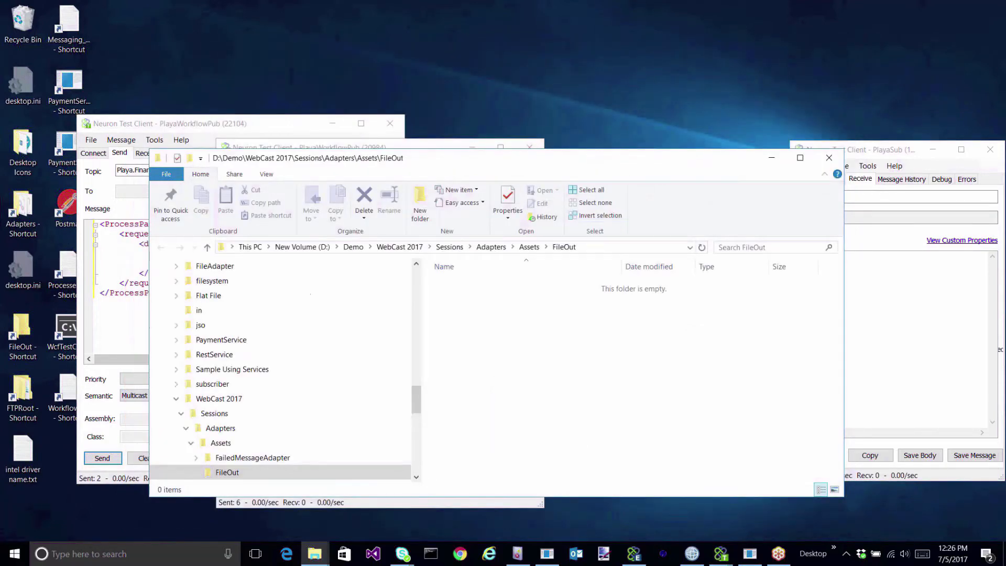
click(182, 127)
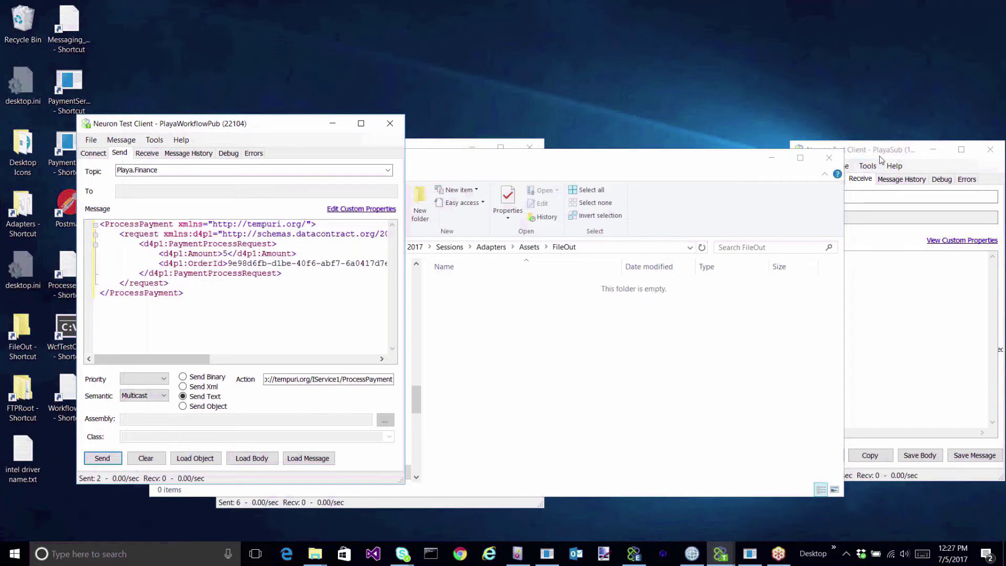
click(113, 461)
click(886, 153)
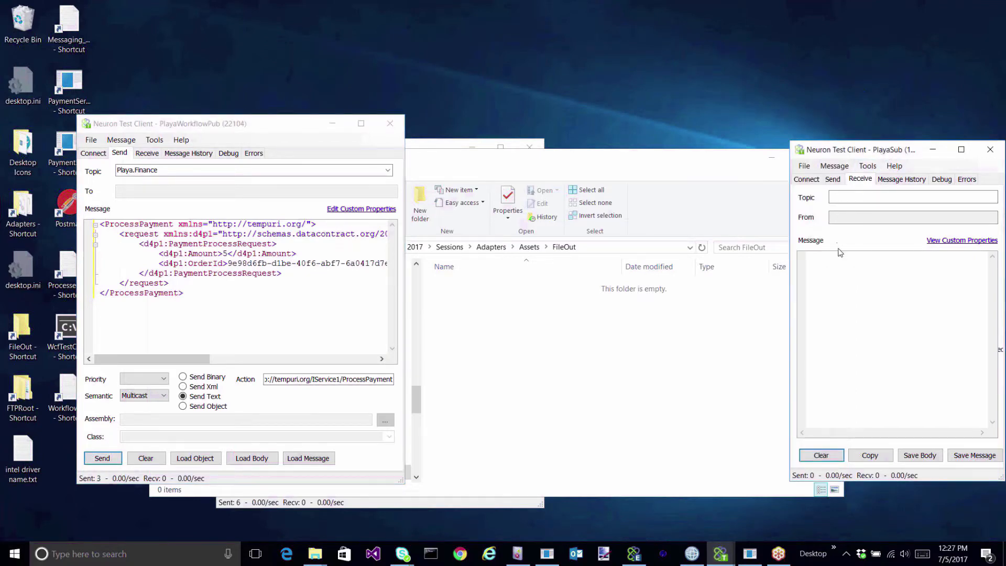
click(634, 554)
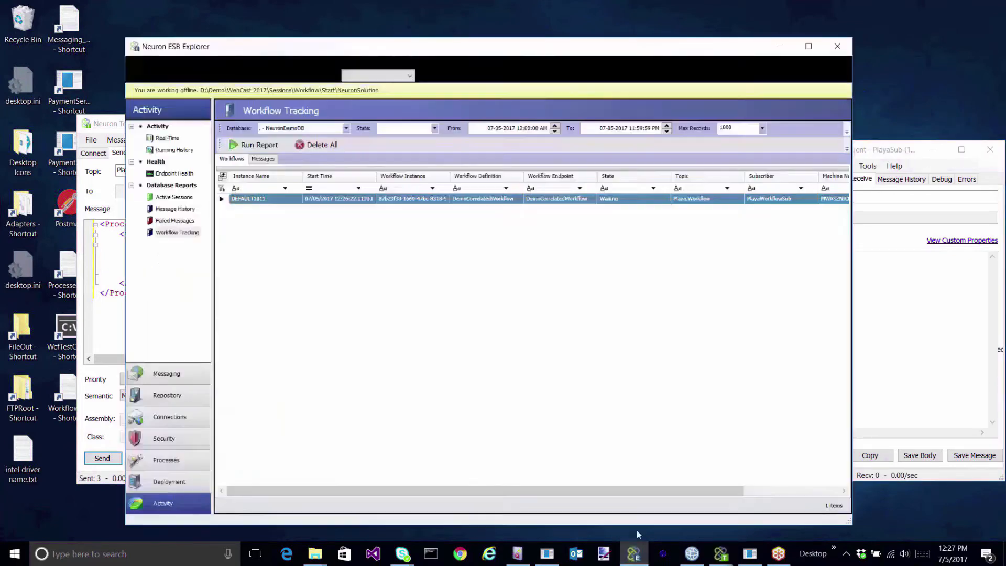
Refresh the report and read the ServiceConnector fault: no endpoint listening, so DEFAULT1011 is Aborted.
click(264, 147)
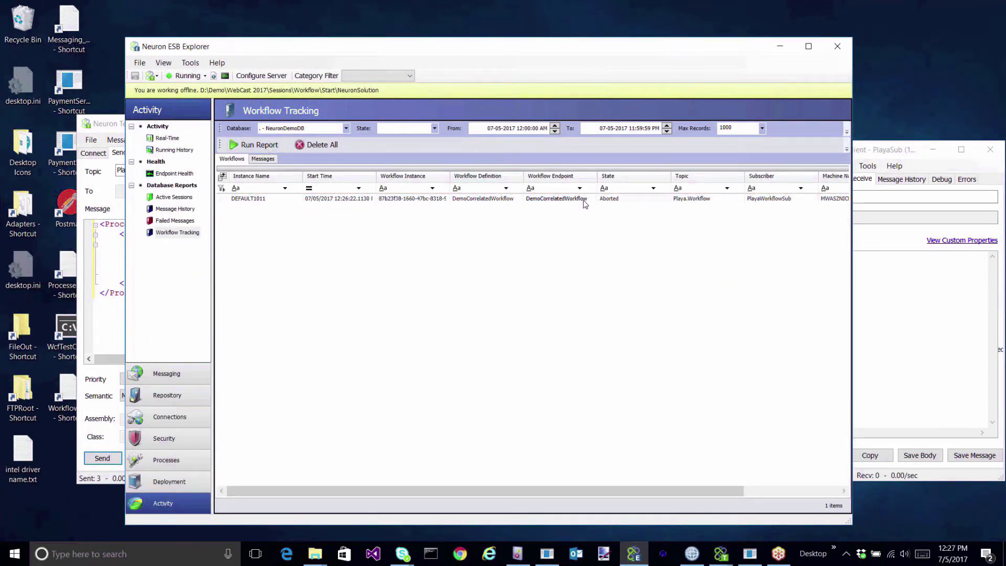
double_click(585, 203)
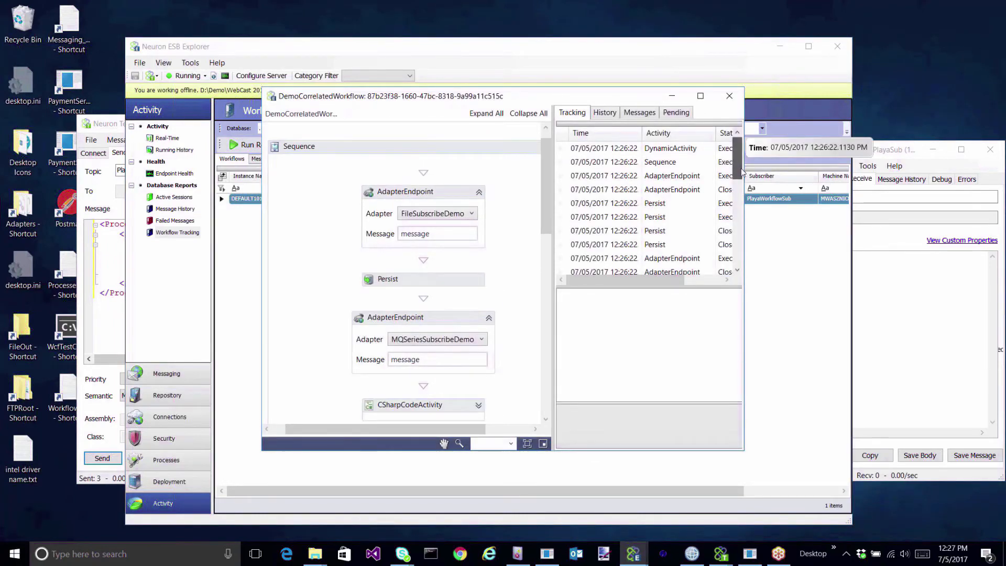
drag(743, 173, 742, 260)
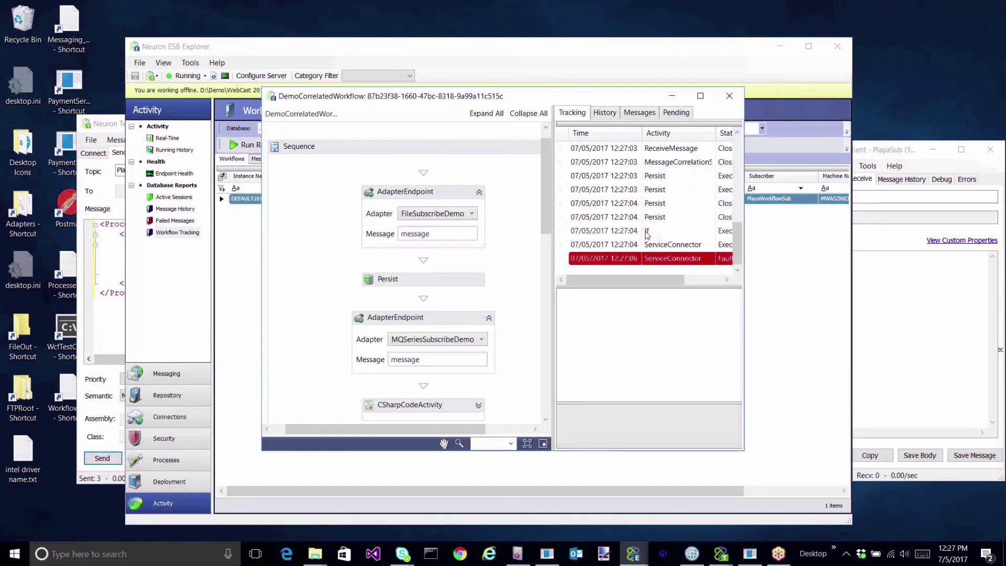
click(647, 231)
click(661, 258)
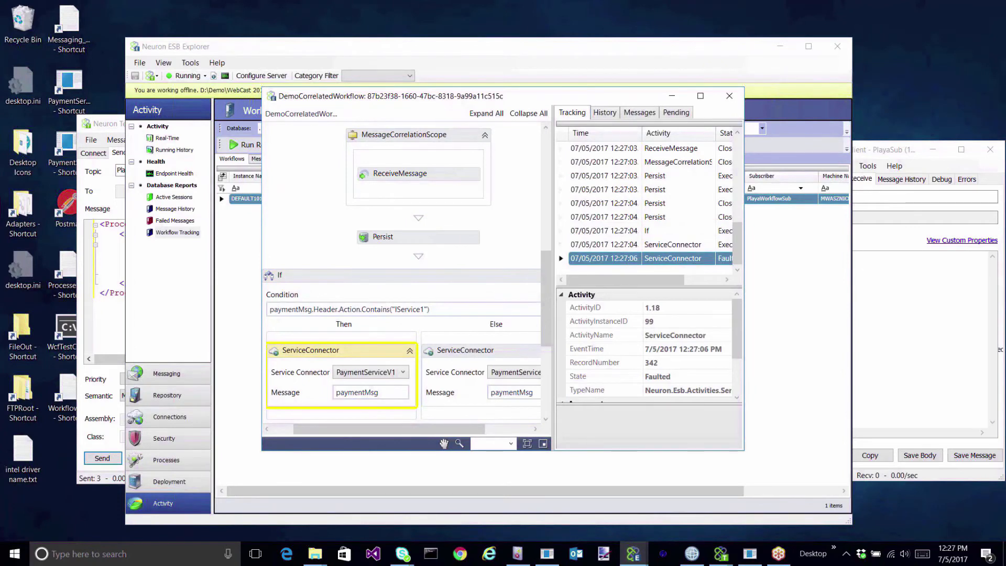
double_click(650, 261)
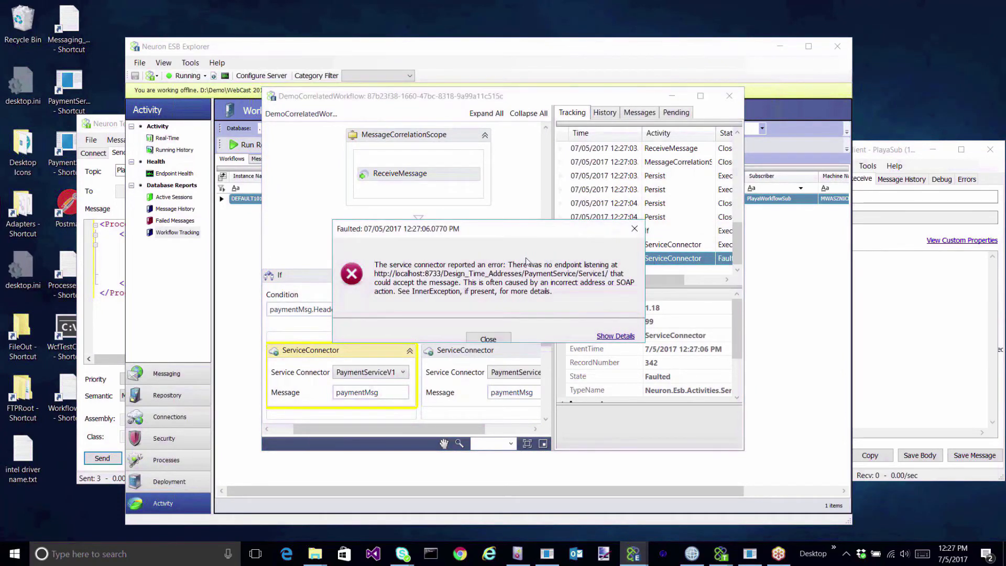
click(488, 338)
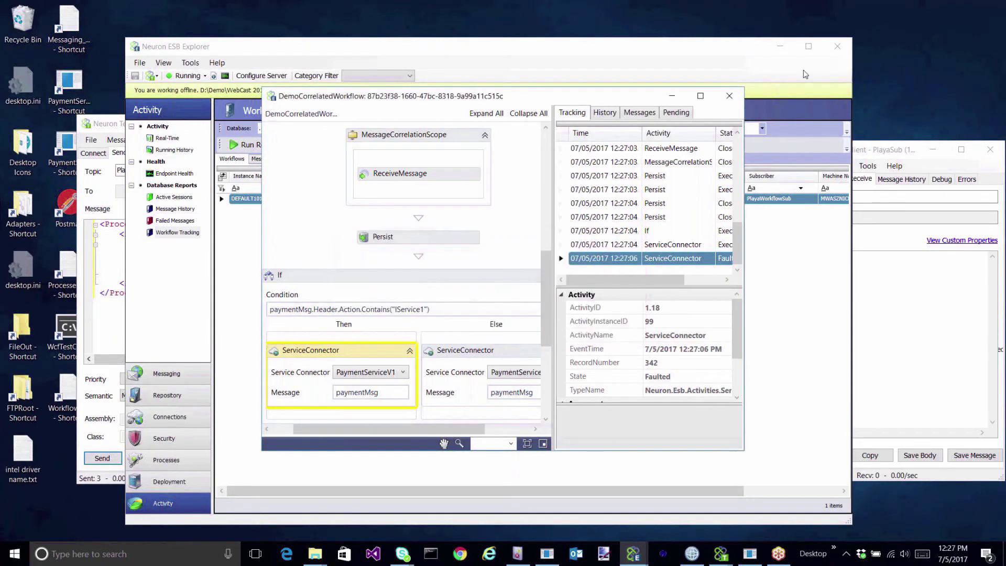
click(727, 97)
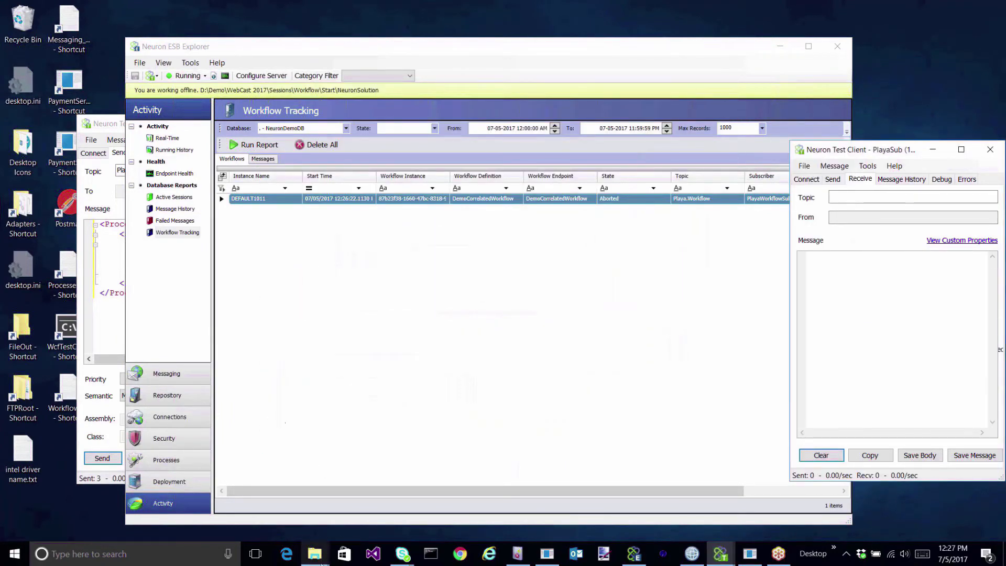
Run PaymentServiceV1.exe from bin\Debug as administrator so it listens on localhost:8733.
mouse_move(315, 554)
click(284, 521)
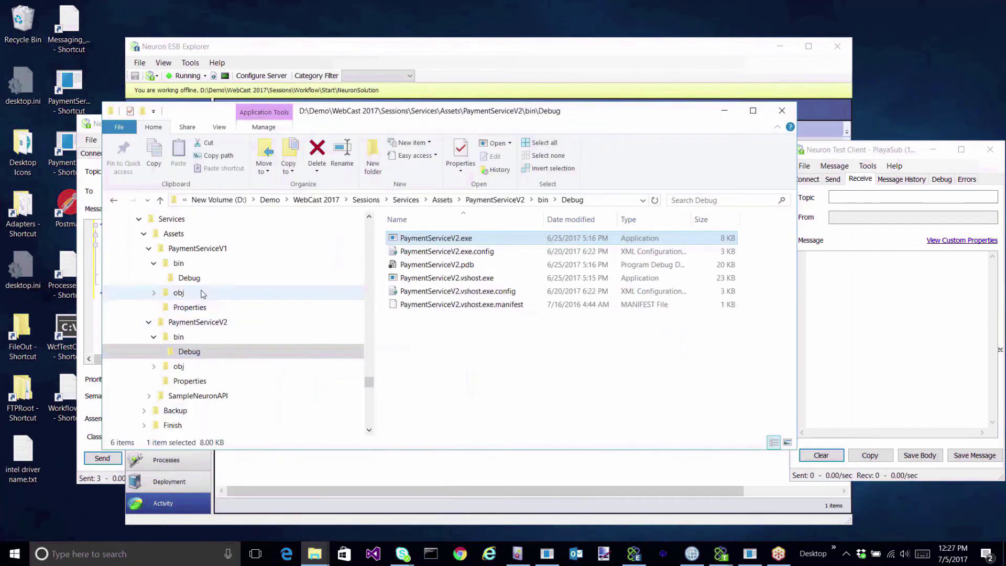
click(186, 277)
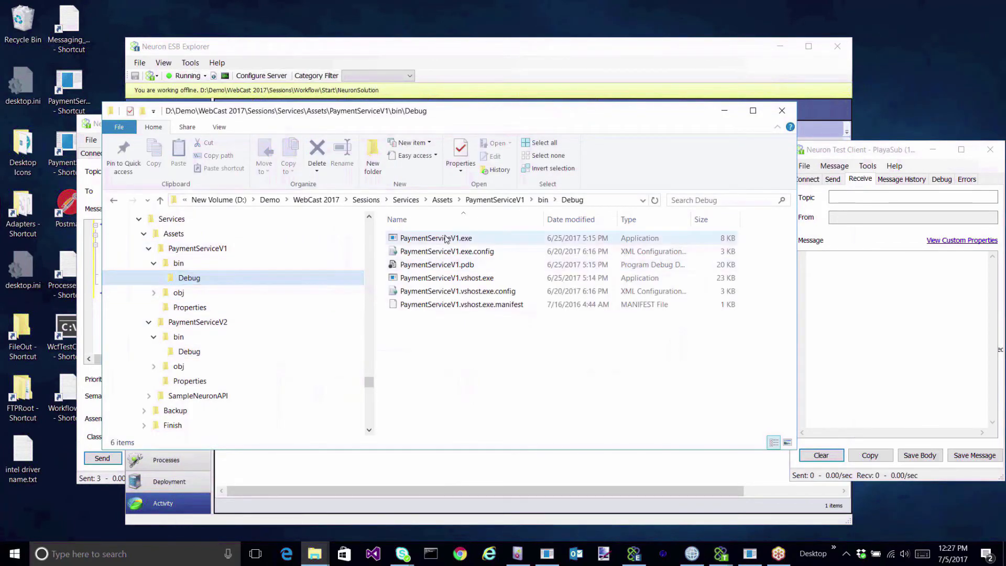
click(444, 238)
right_click(445, 238)
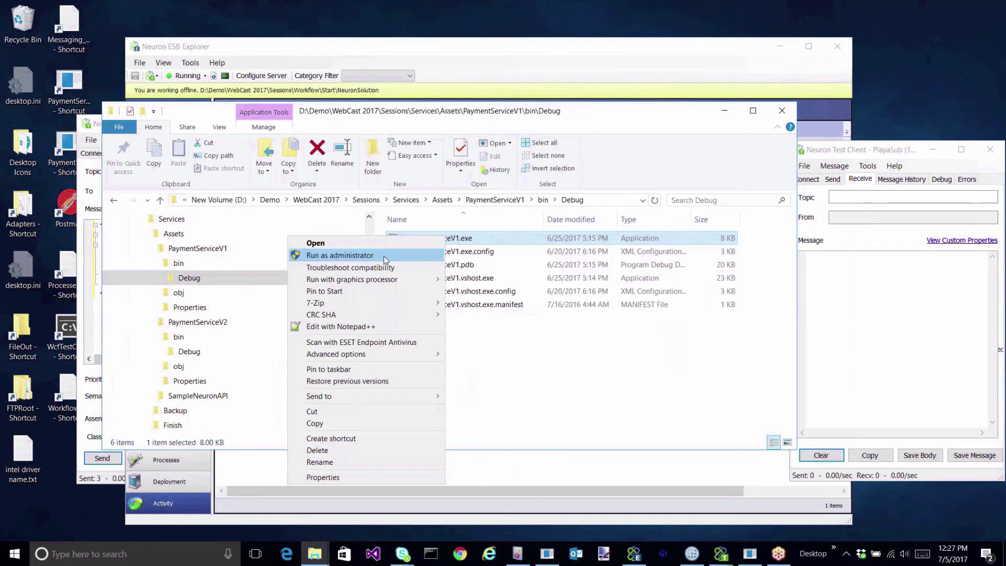
click(382, 254)
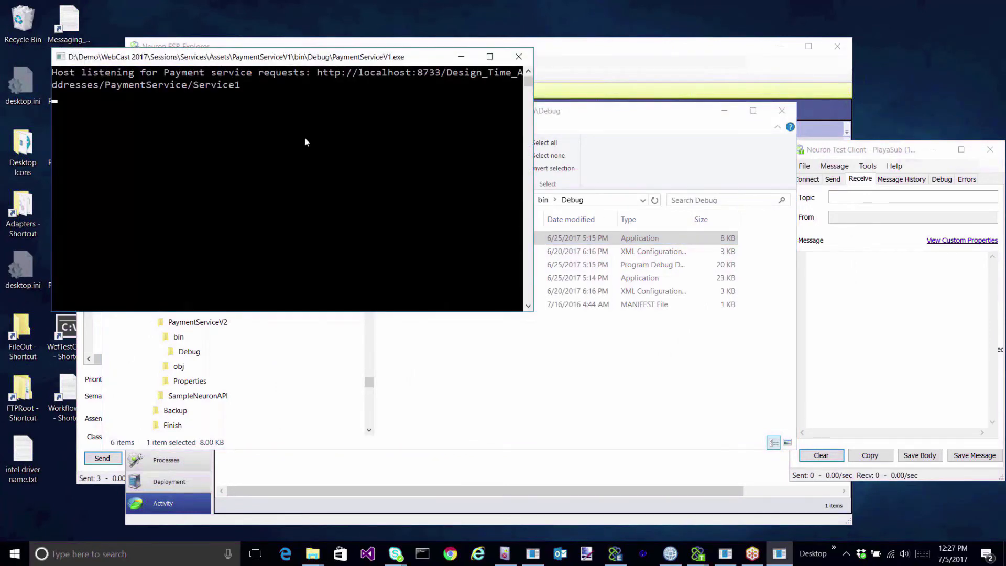
click(724, 111)
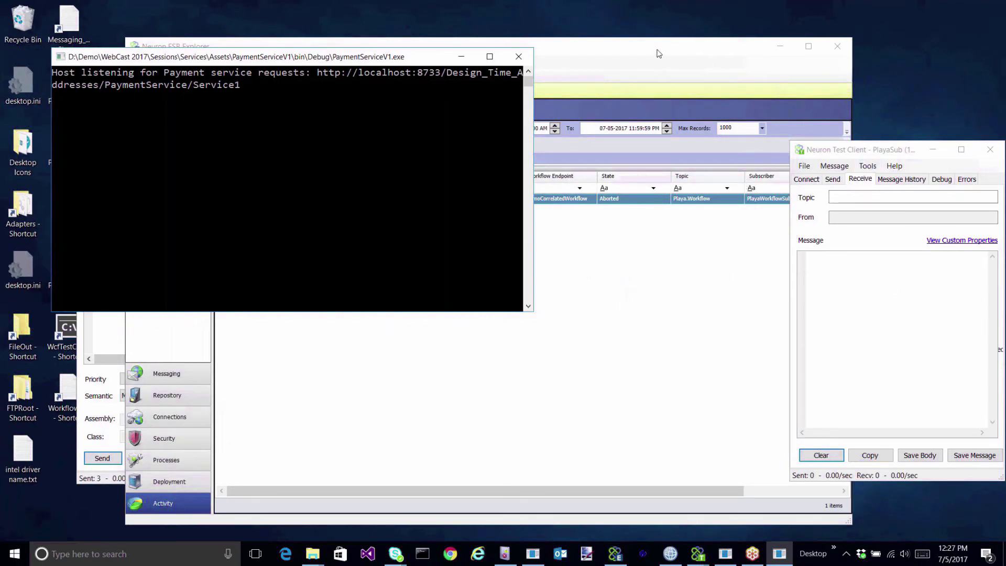
drag(659, 53, 594, 175)
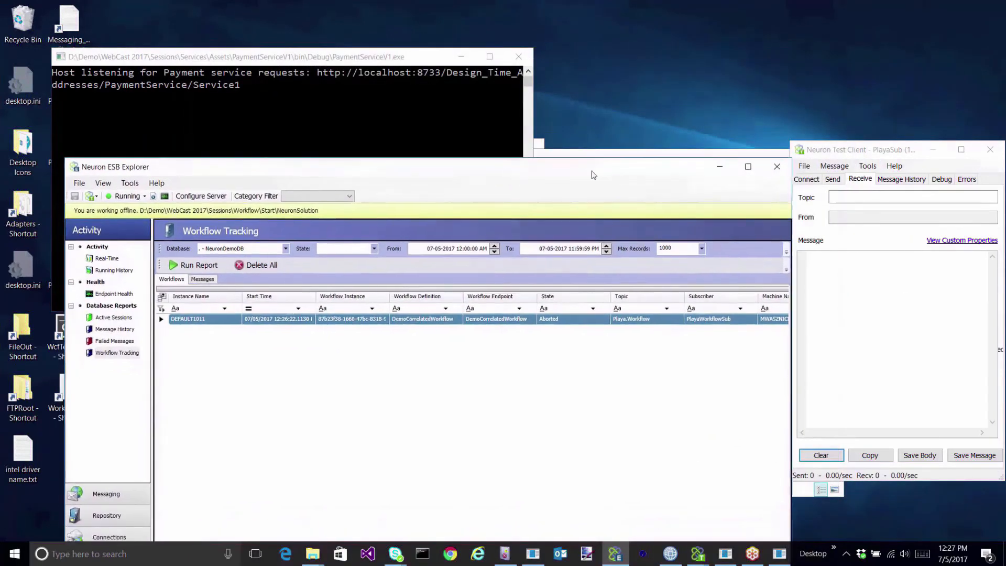
Restart the aborted DEFAULT1011 instance, check the payment service console, and refresh to see Completed.
right_click(320, 319)
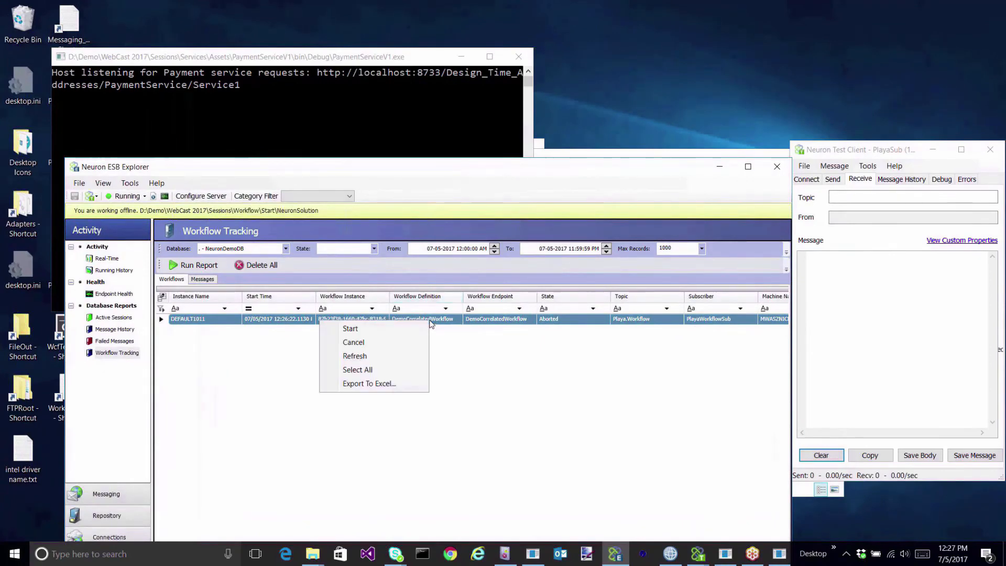
click(366, 333)
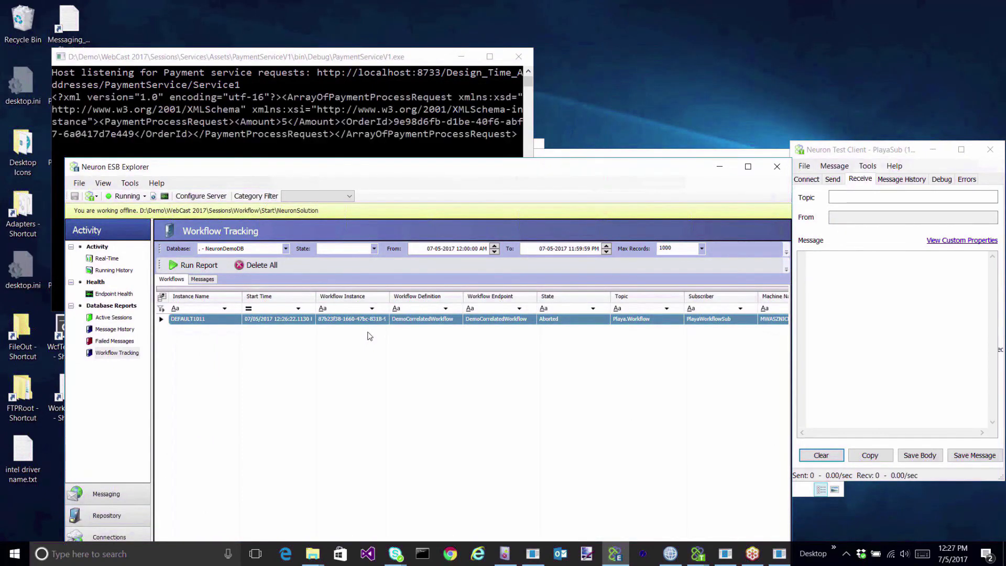
click(261, 50)
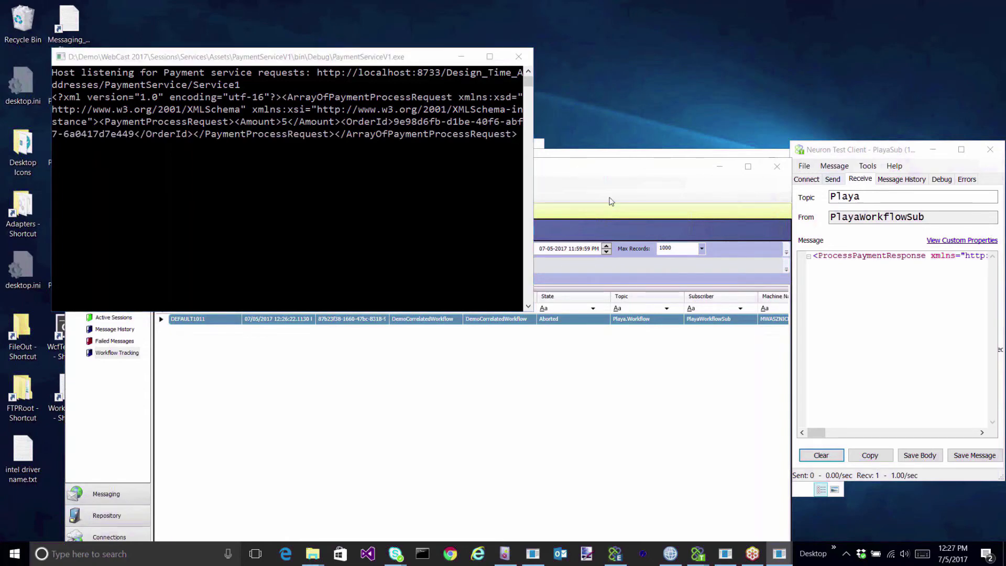
click(599, 180)
click(211, 269)
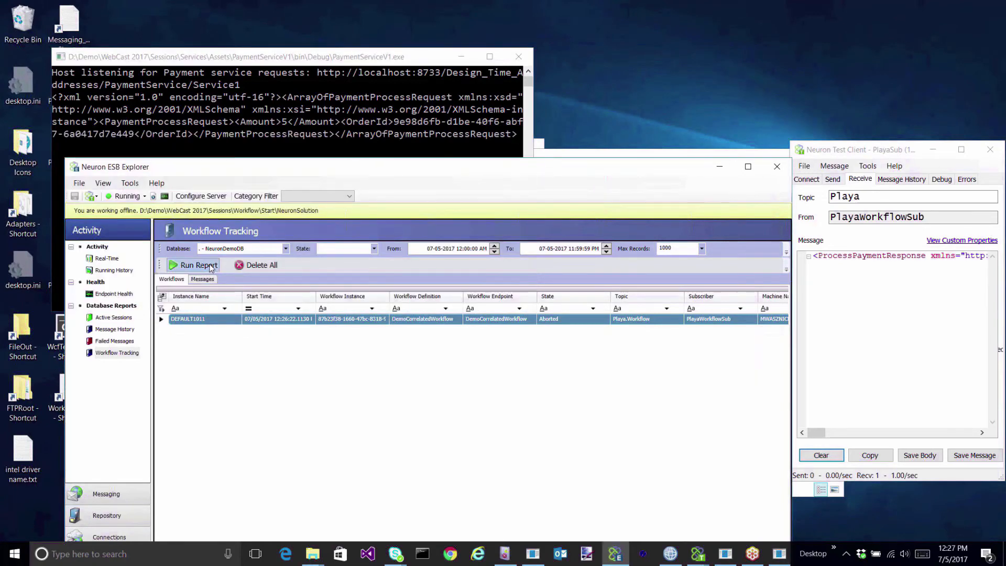
double_click(519, 320)
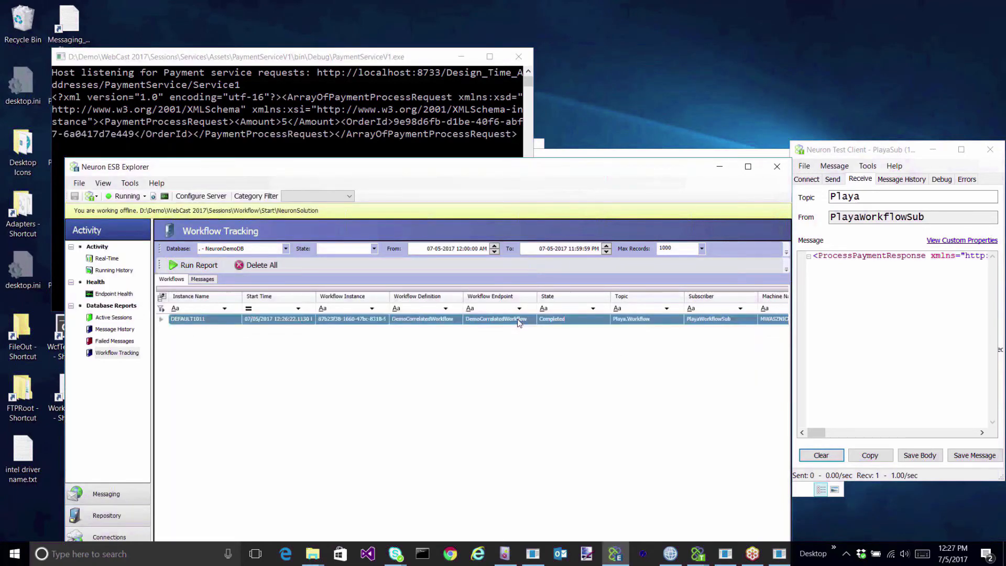
scroll(694, 208, down, 5)
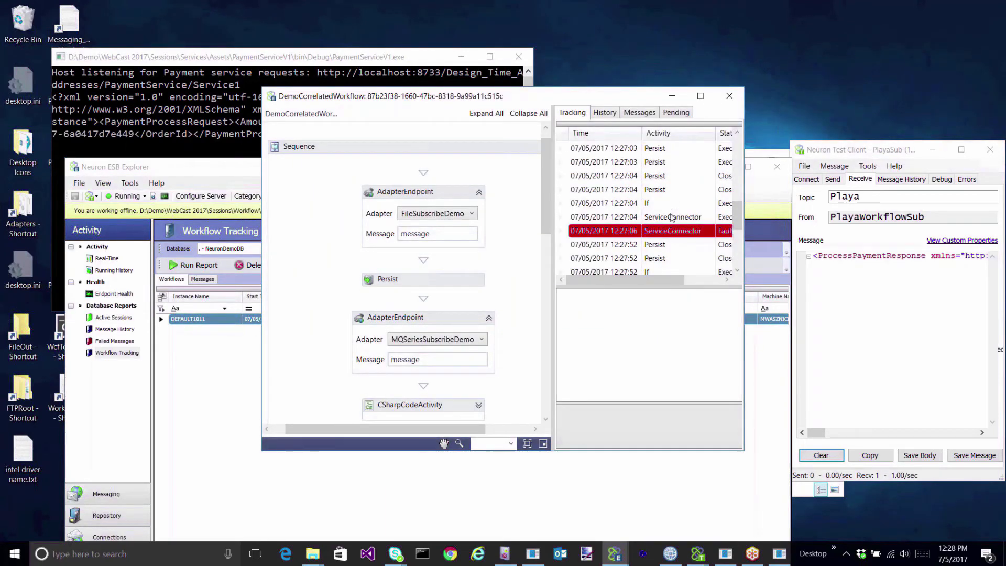
click(673, 231)
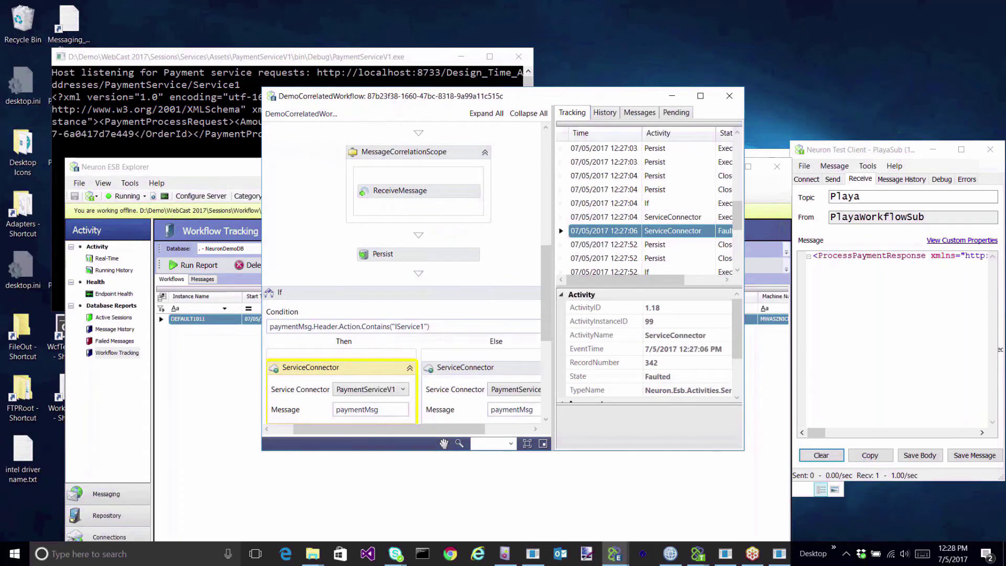
click(661, 247)
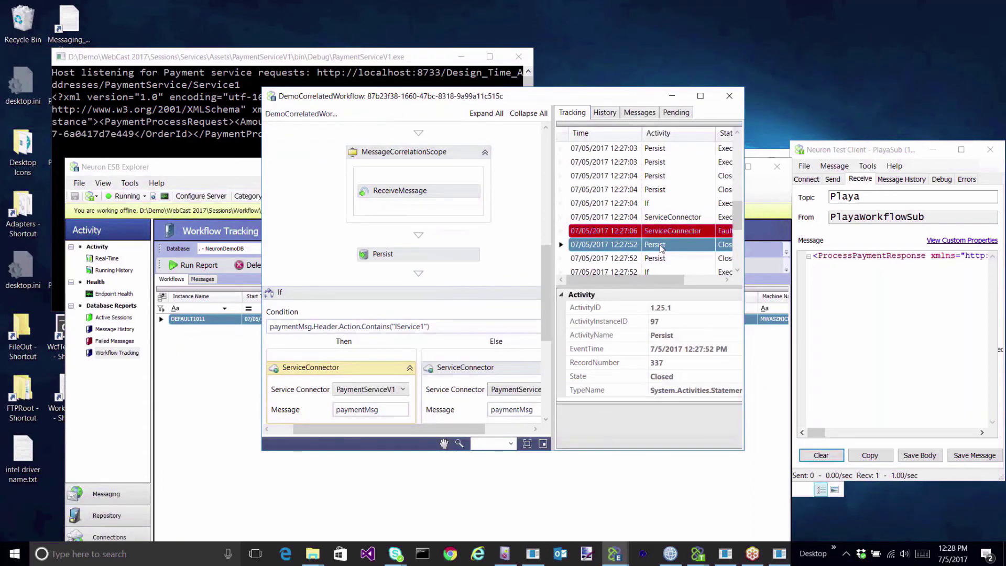
scroll(662, 248, down, 1)
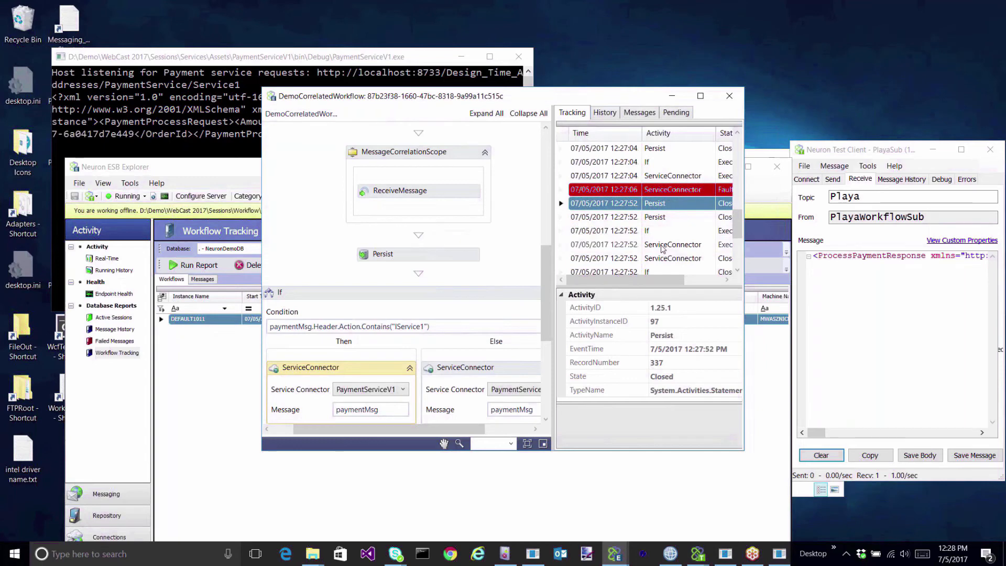
click(656, 217)
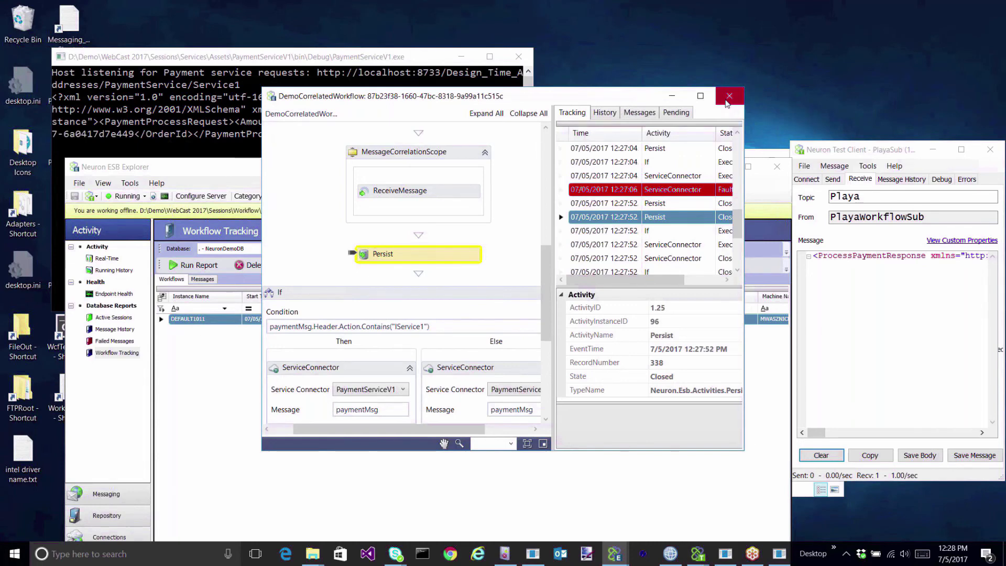
click(727, 103)
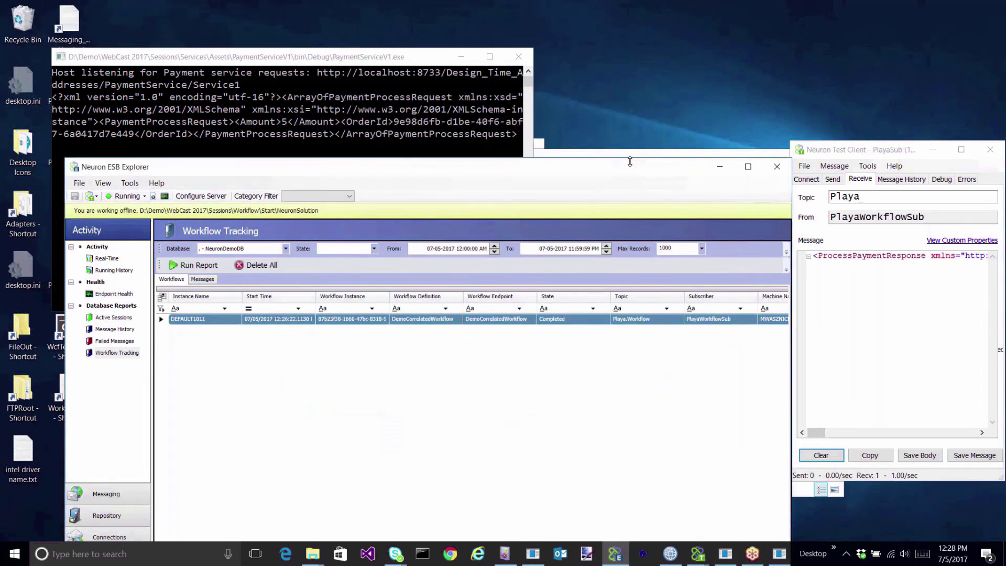
drag(634, 170, 693, 39)
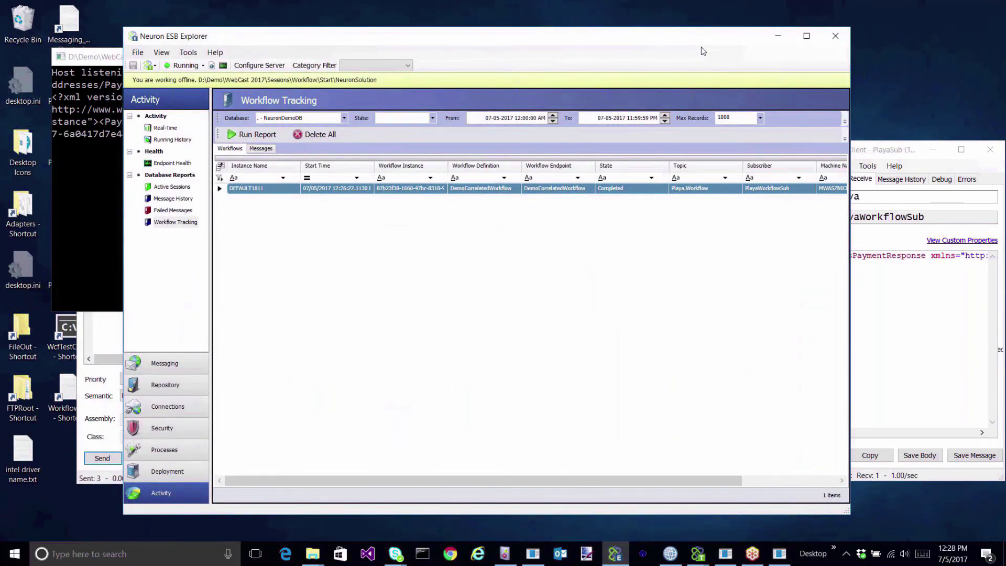